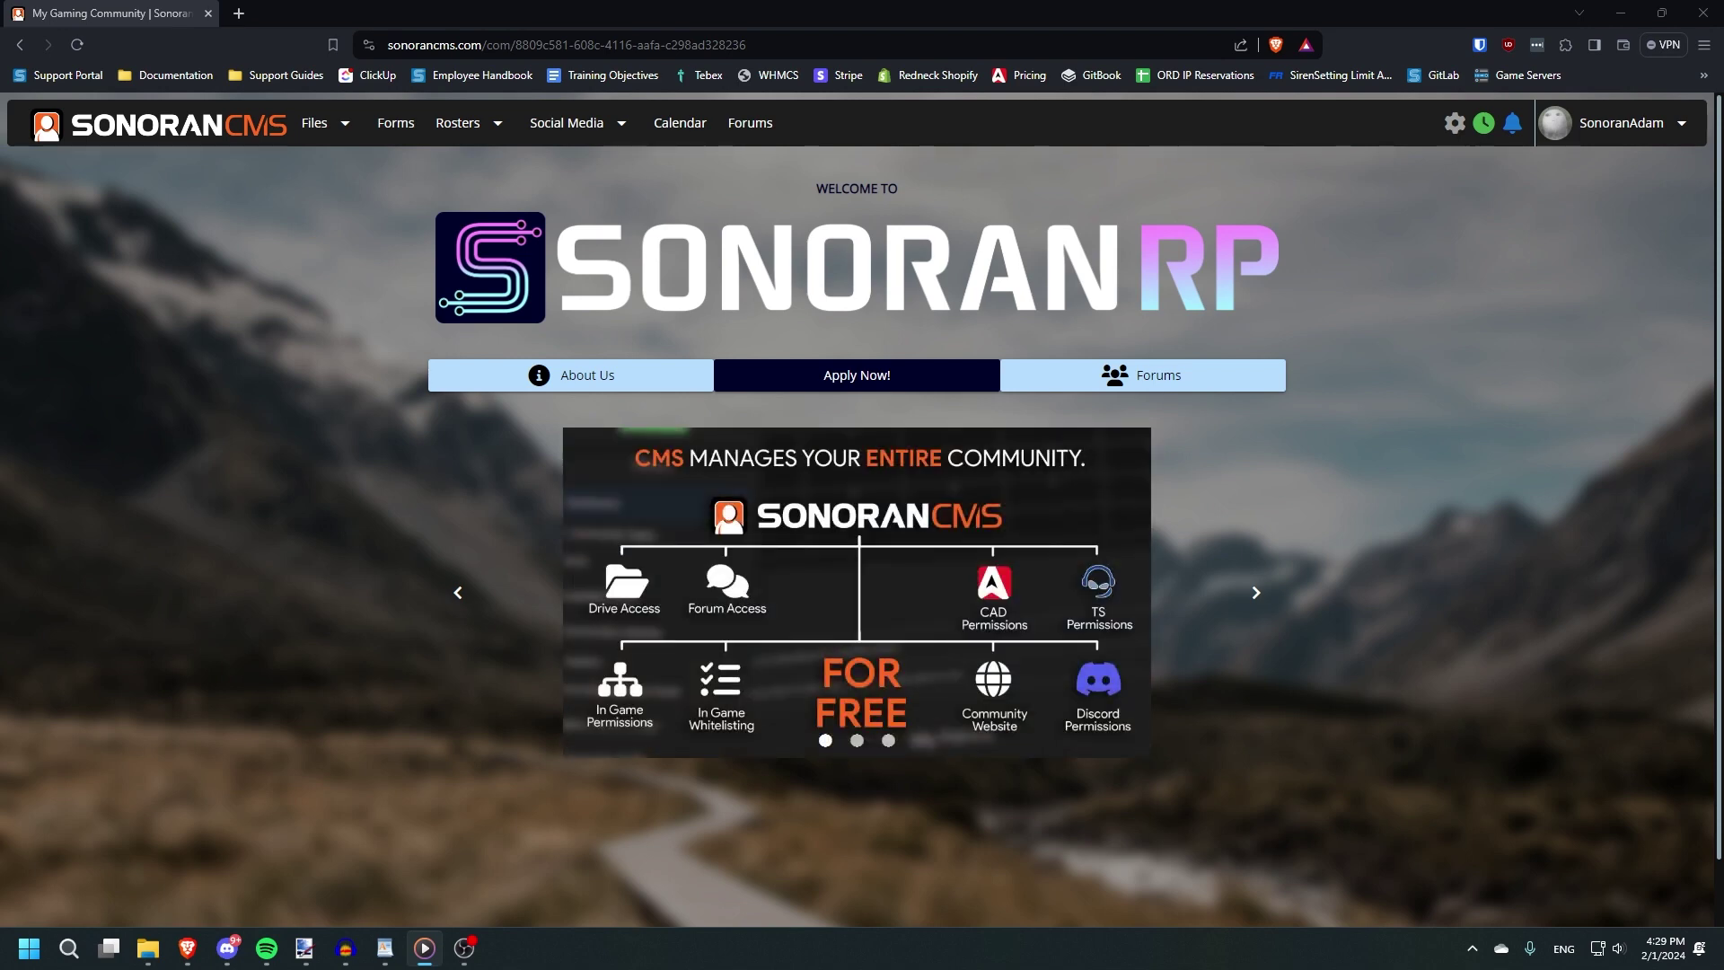
From the admin Forms editor, add a new item and choose a custom form.
{"action": "left_click", "coordinate": [1454, 123]}
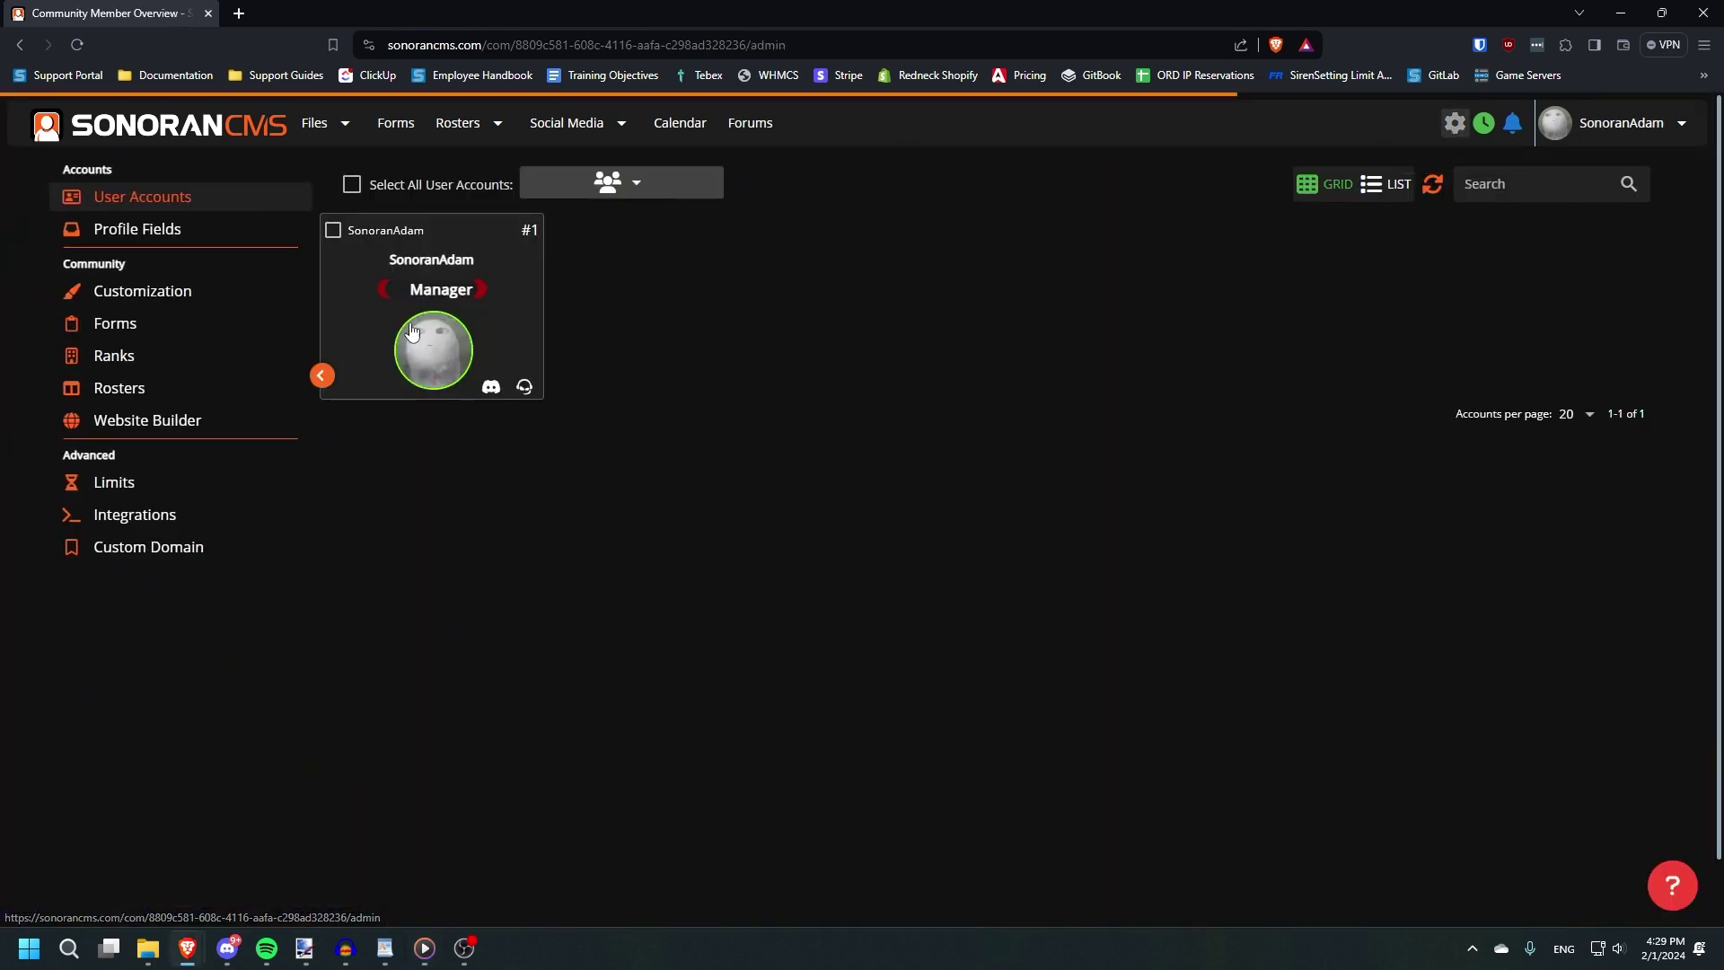
{"action": "left_click", "coordinate": [155, 340]}
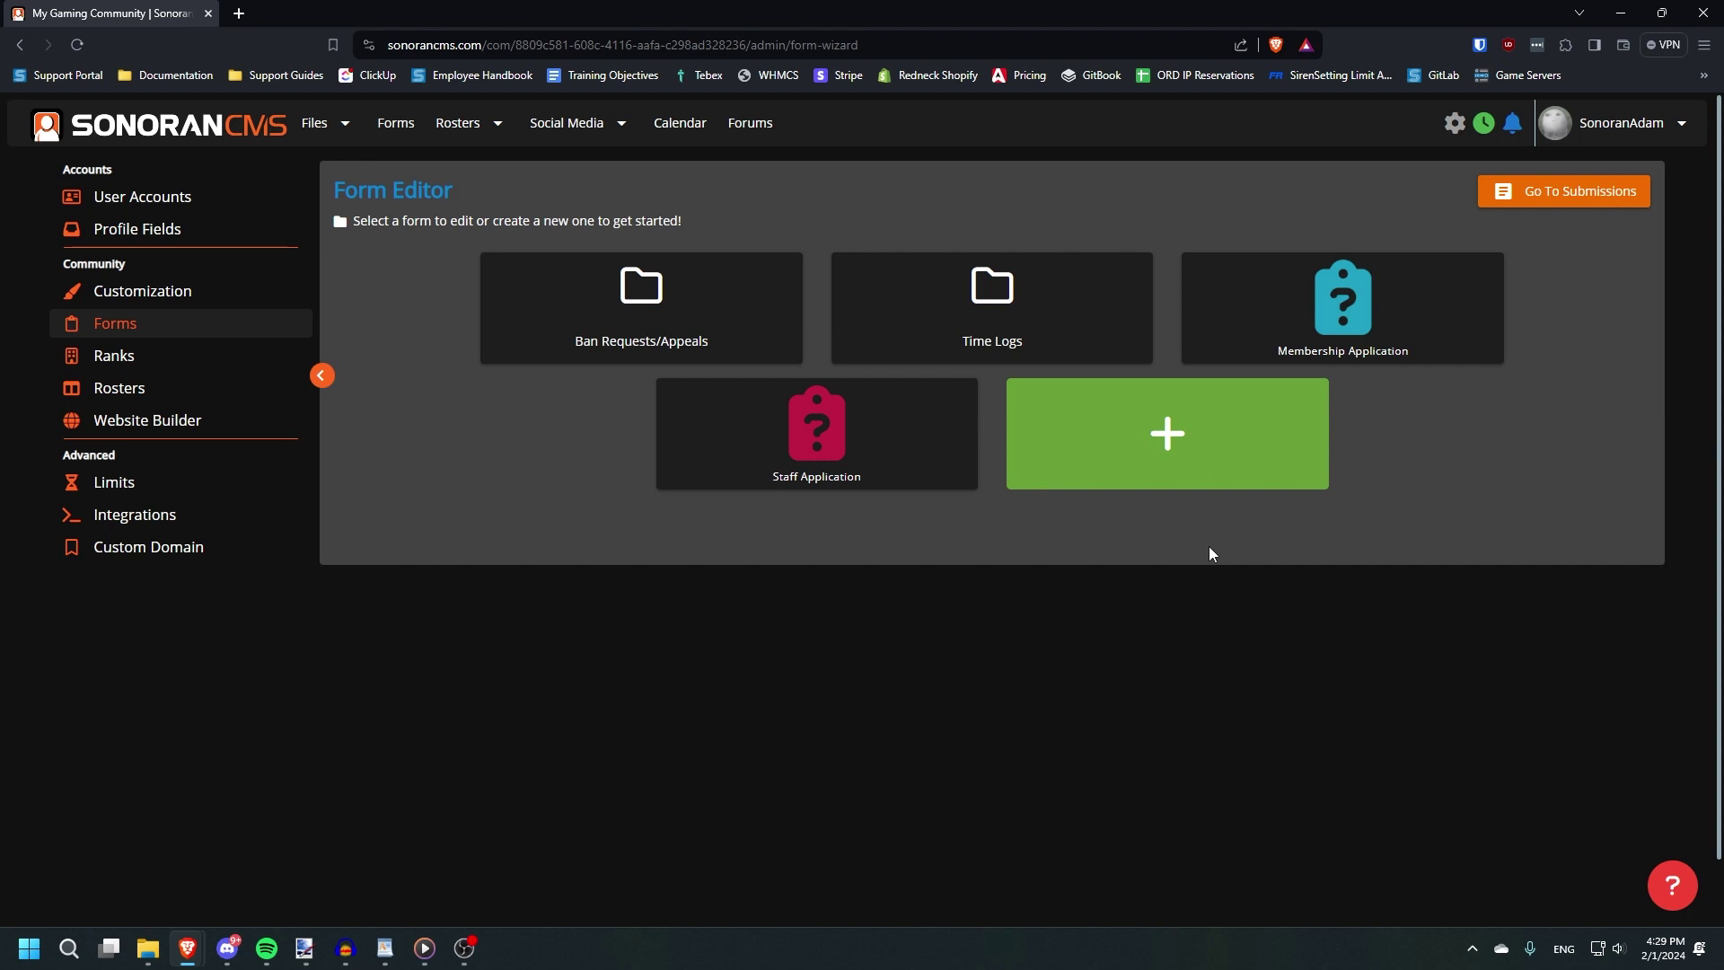
{"action": "left_click", "coordinate": [857, 461]}
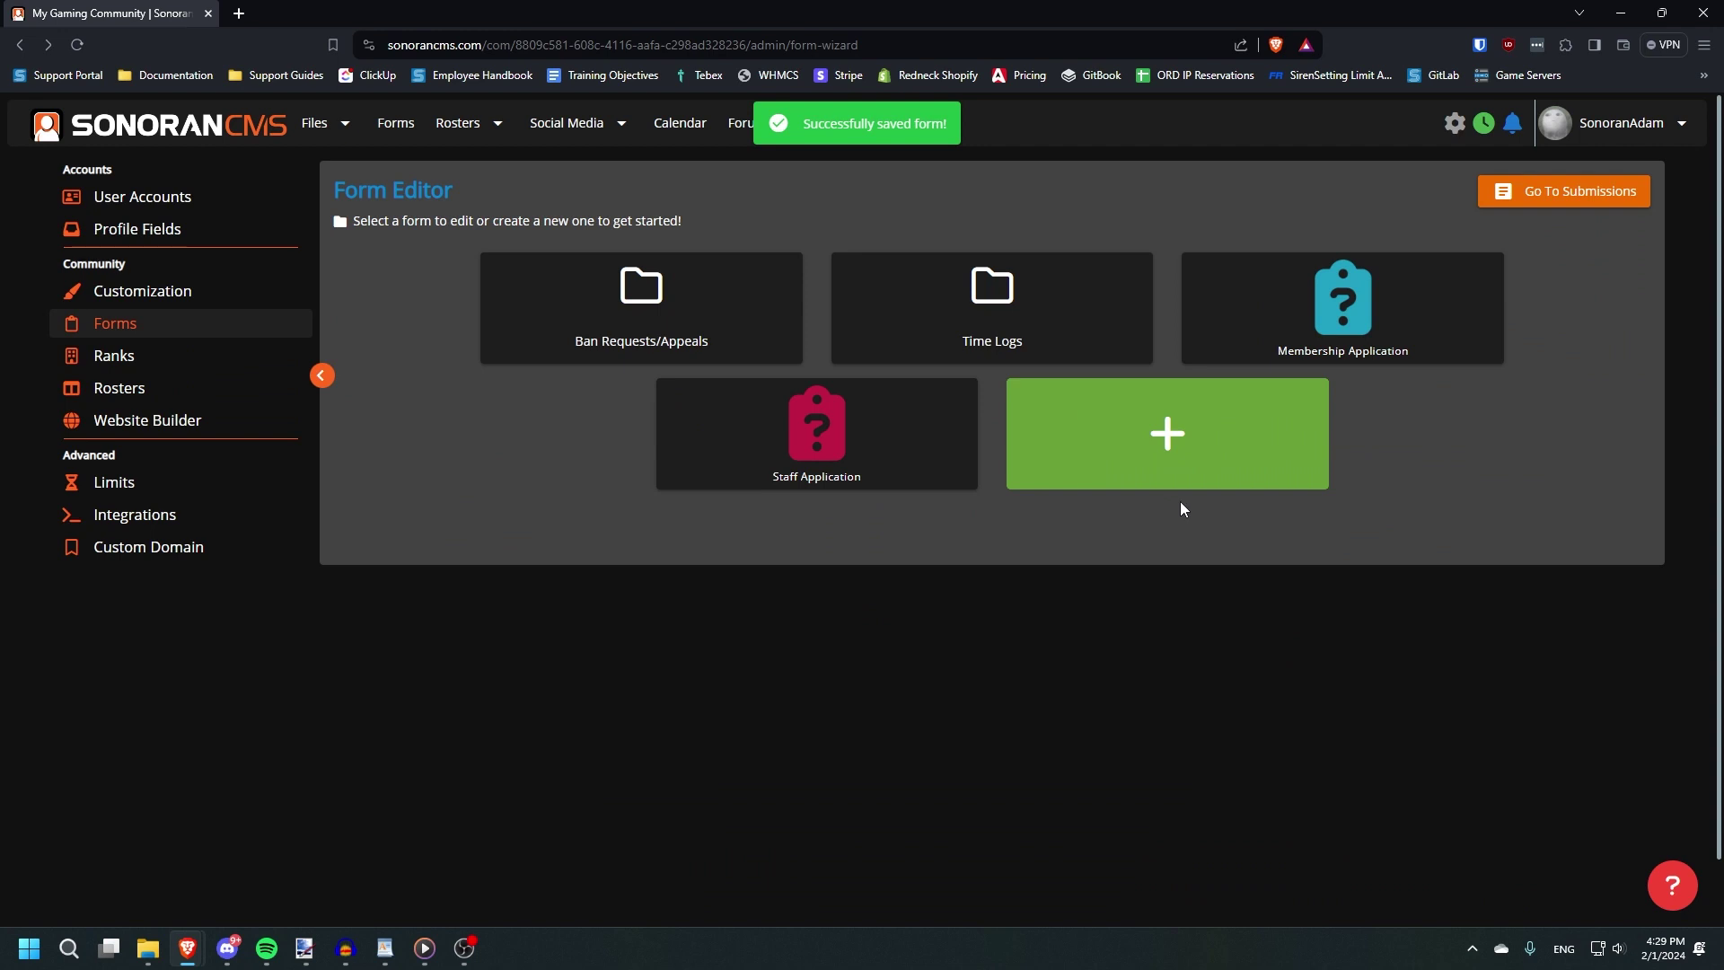
{"action": "left_click", "coordinate": [1170, 442]}
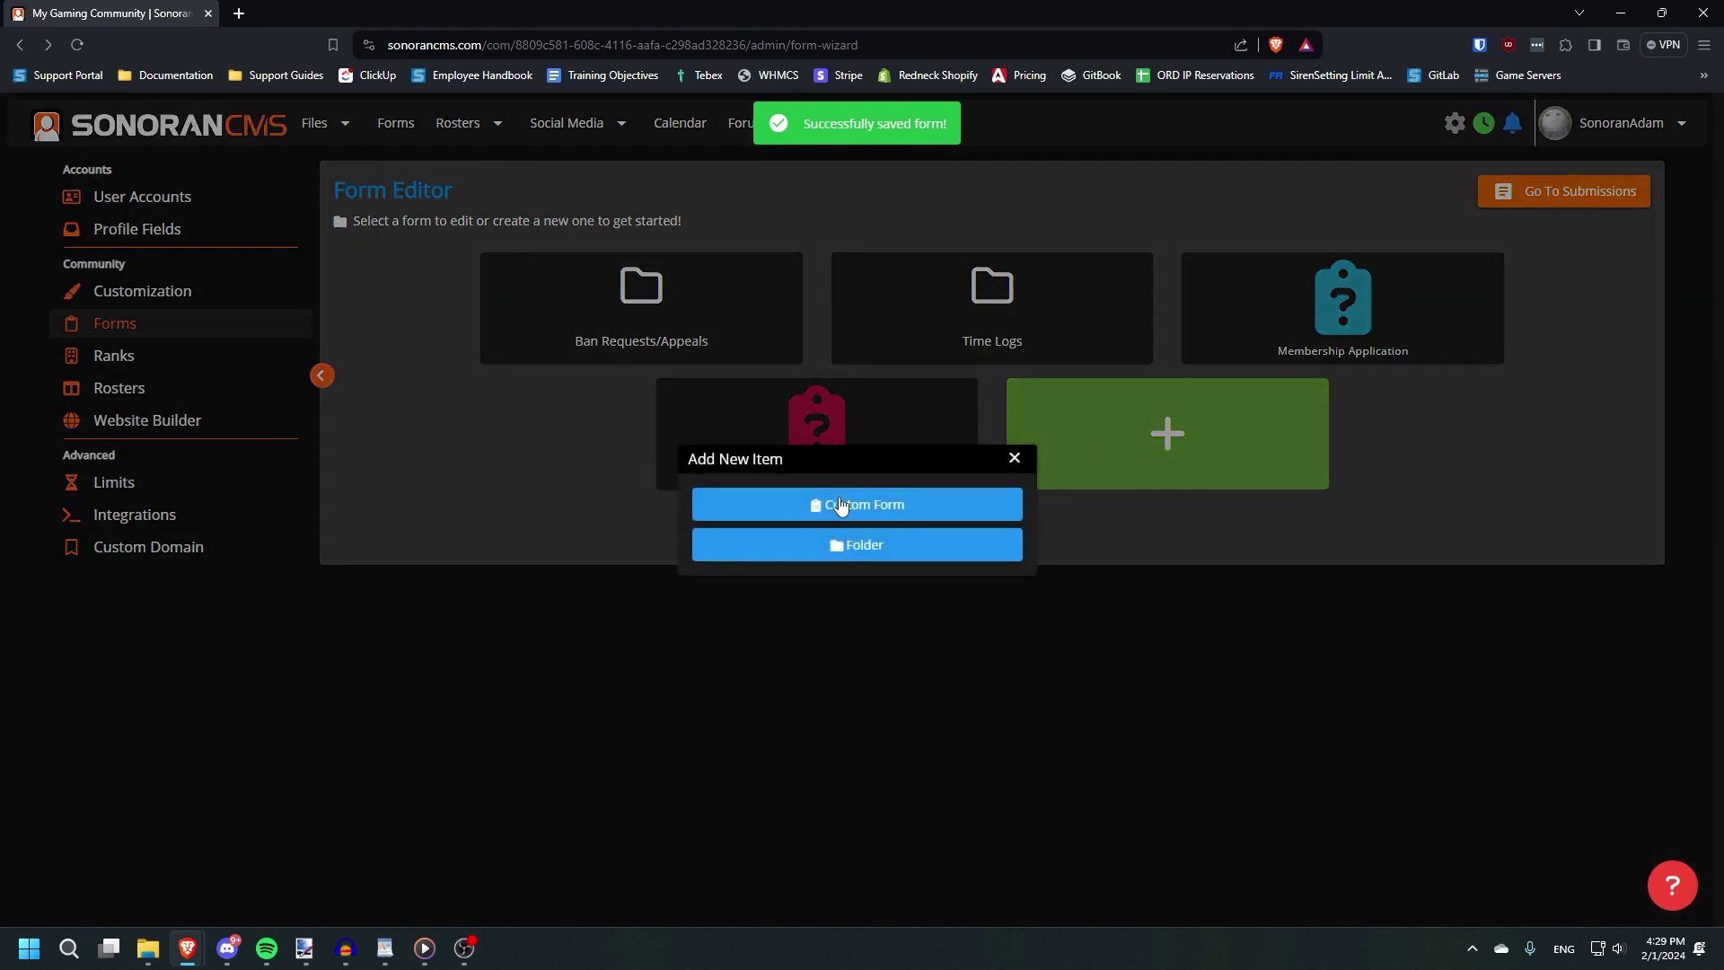
{"action": "left_click", "coordinate": [841, 506]}
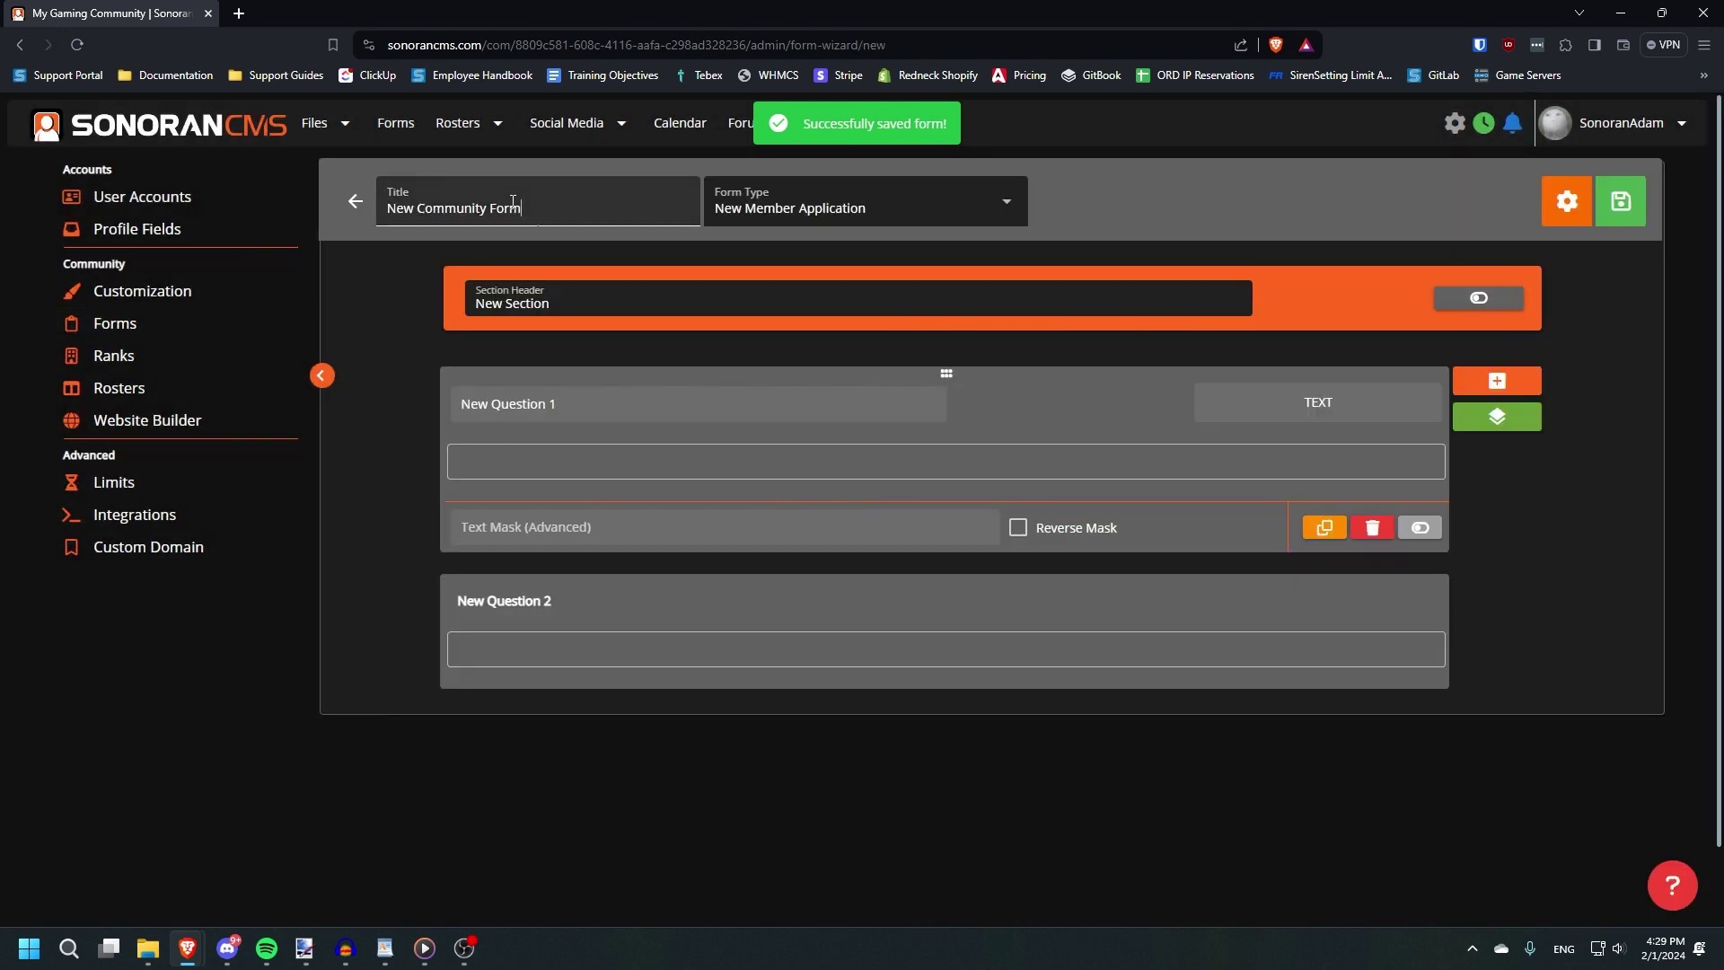
Title the form 'My New Form!!', keeping the New Member Application type.
{"action": "type", "text": "My New form!!"}
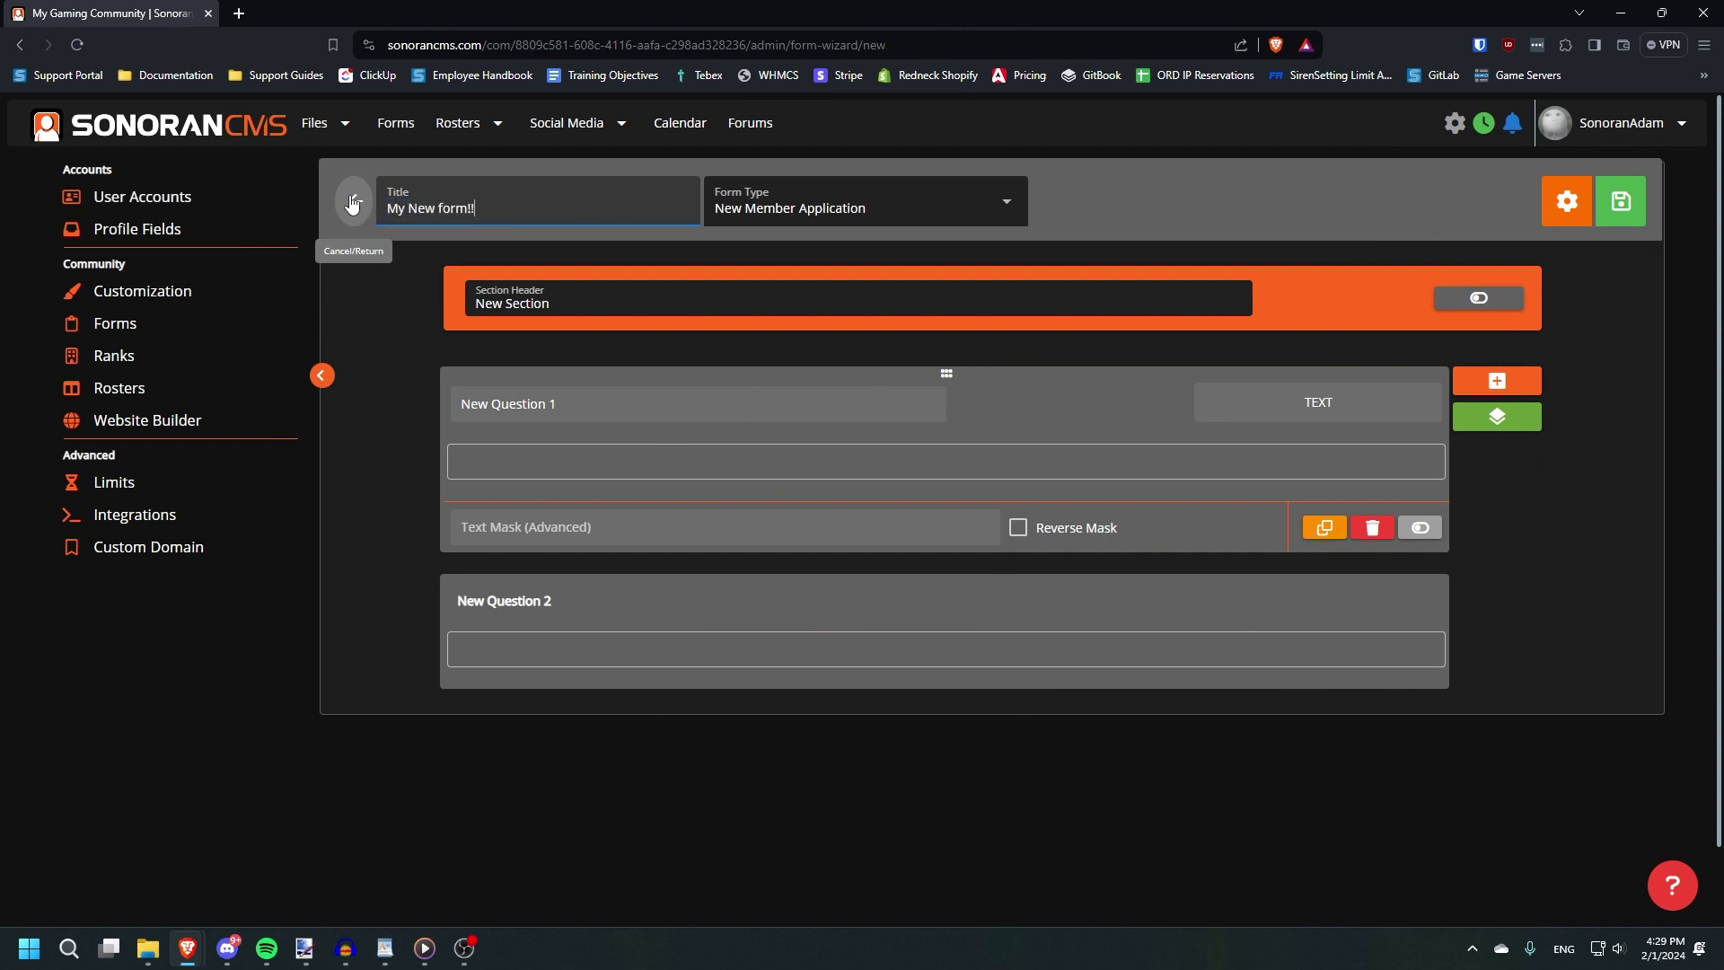
{"action": "left_click", "coordinate": [853, 208]}
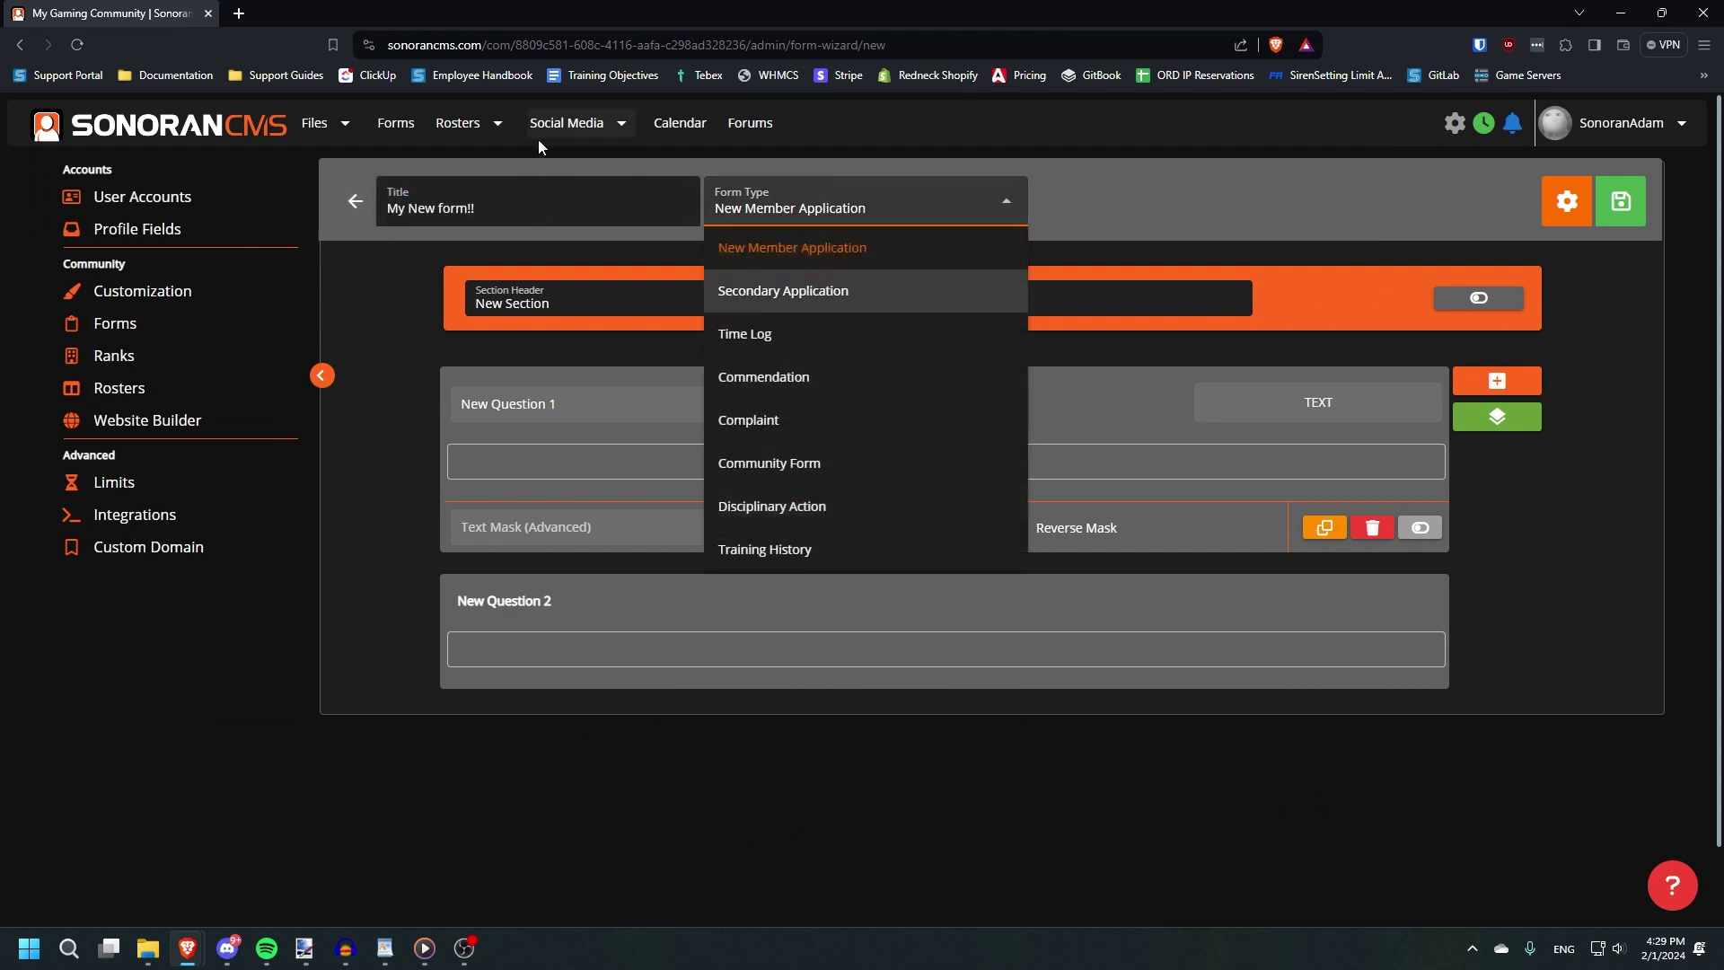
{"action": "left_click", "coordinate": [401, 314]}
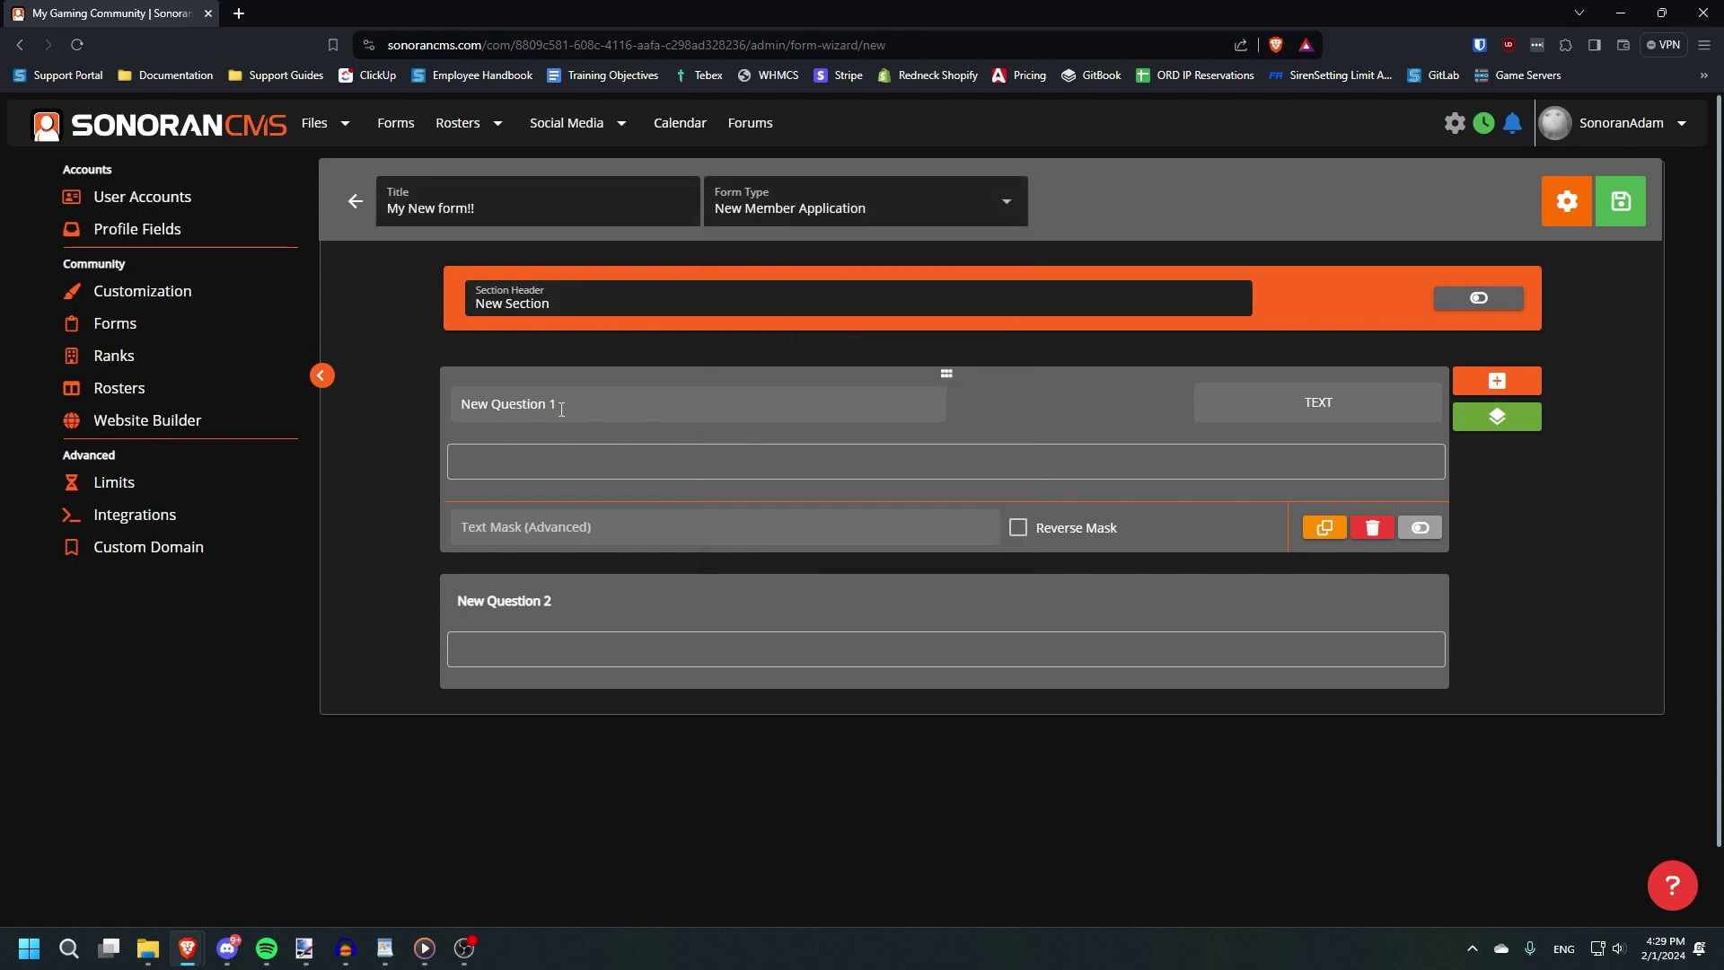
{"action": "left_click", "coordinate": [442, 209]}
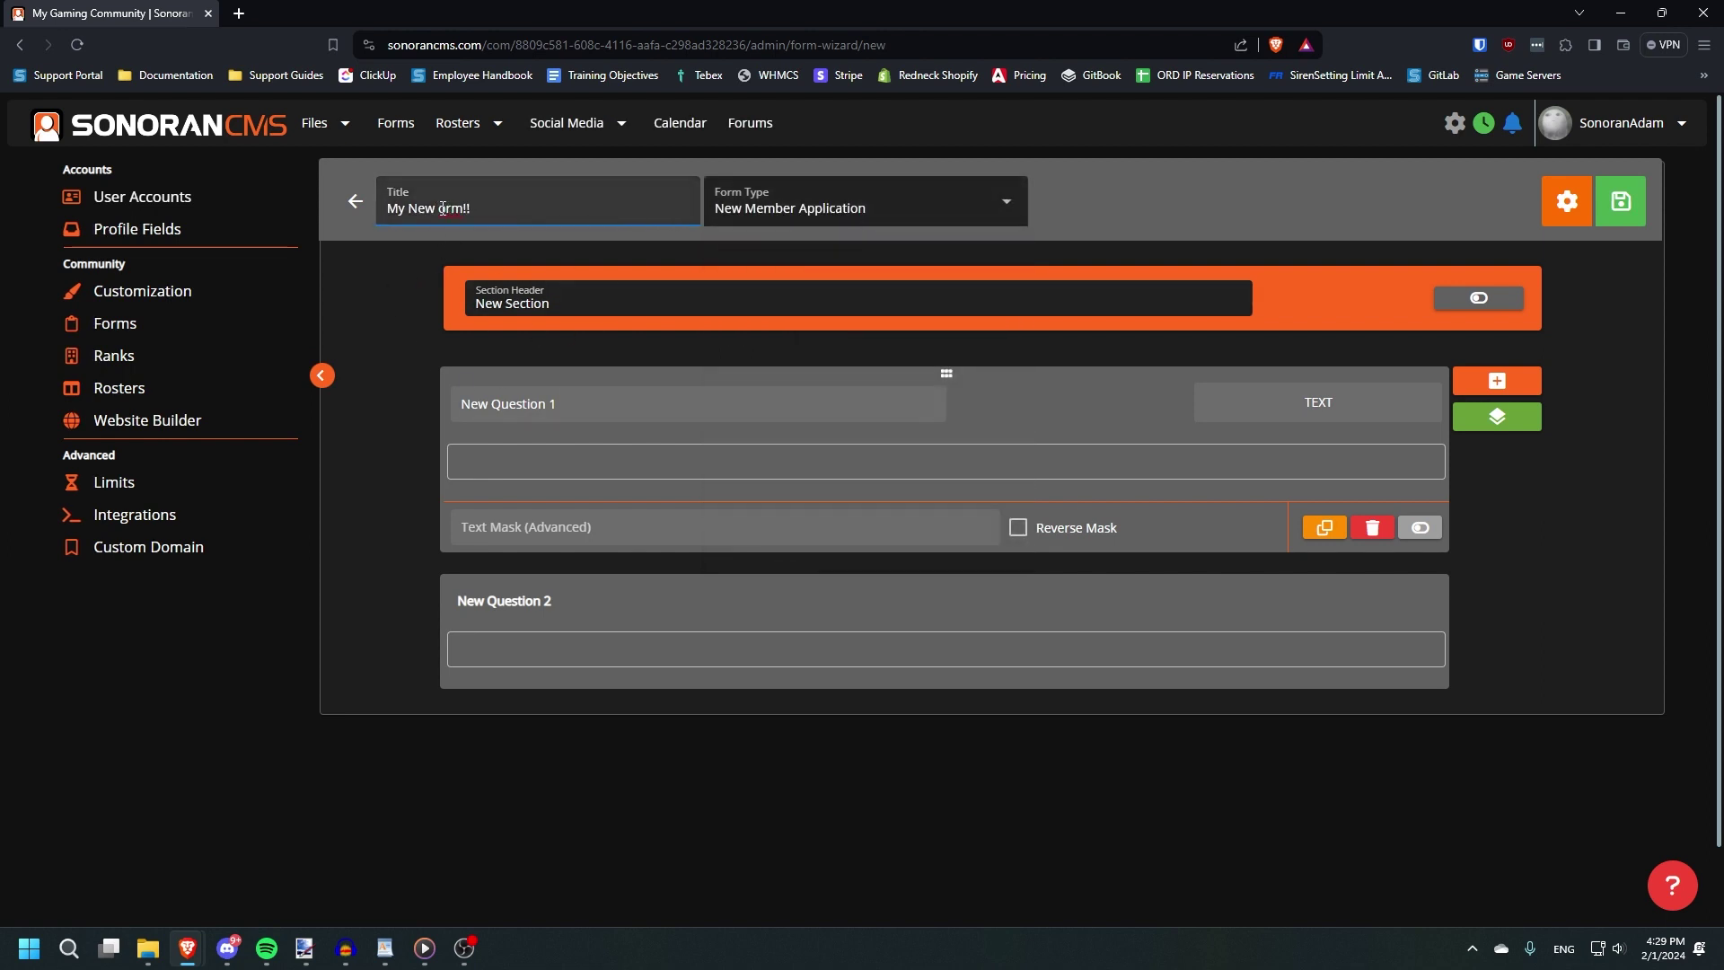
{"action": "key", "text": "BackSpace"}
{"action": "type", "text": "F"}
{"action": "left_click", "coordinate": [407, 257]}
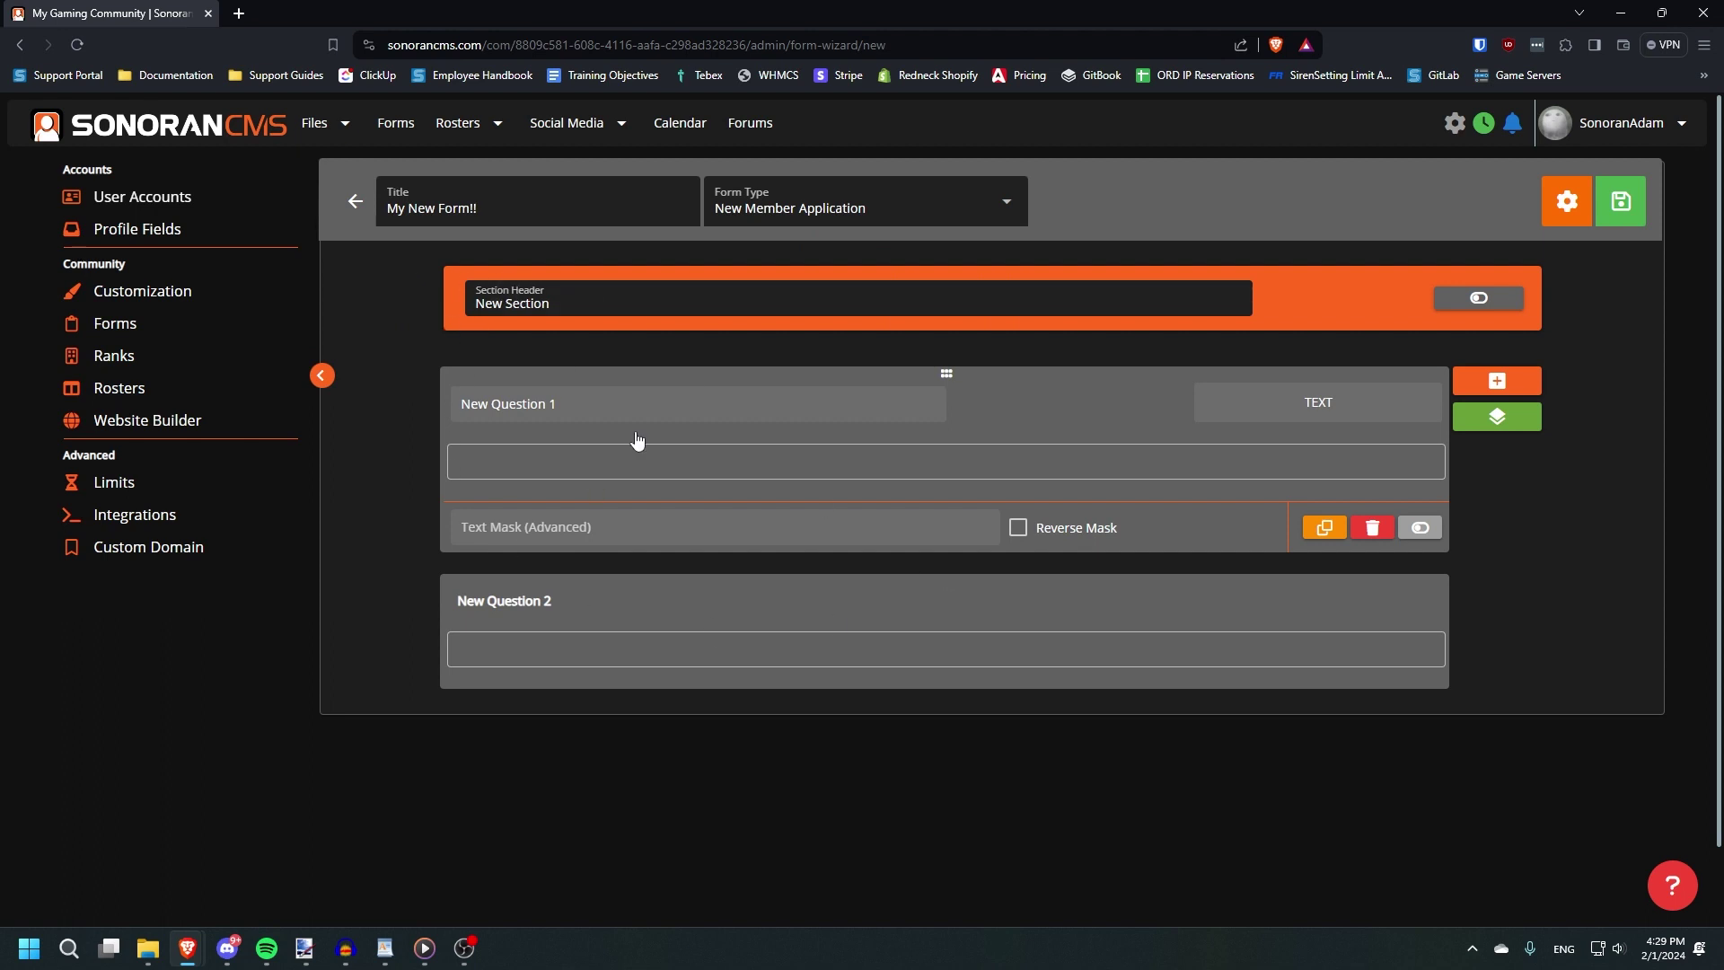
Rename the section header to 'Basics' and label Question 1 'What is your name?'.
{"action": "left_click", "coordinate": [567, 310]}
{"action": "type", "text": "Basics"}
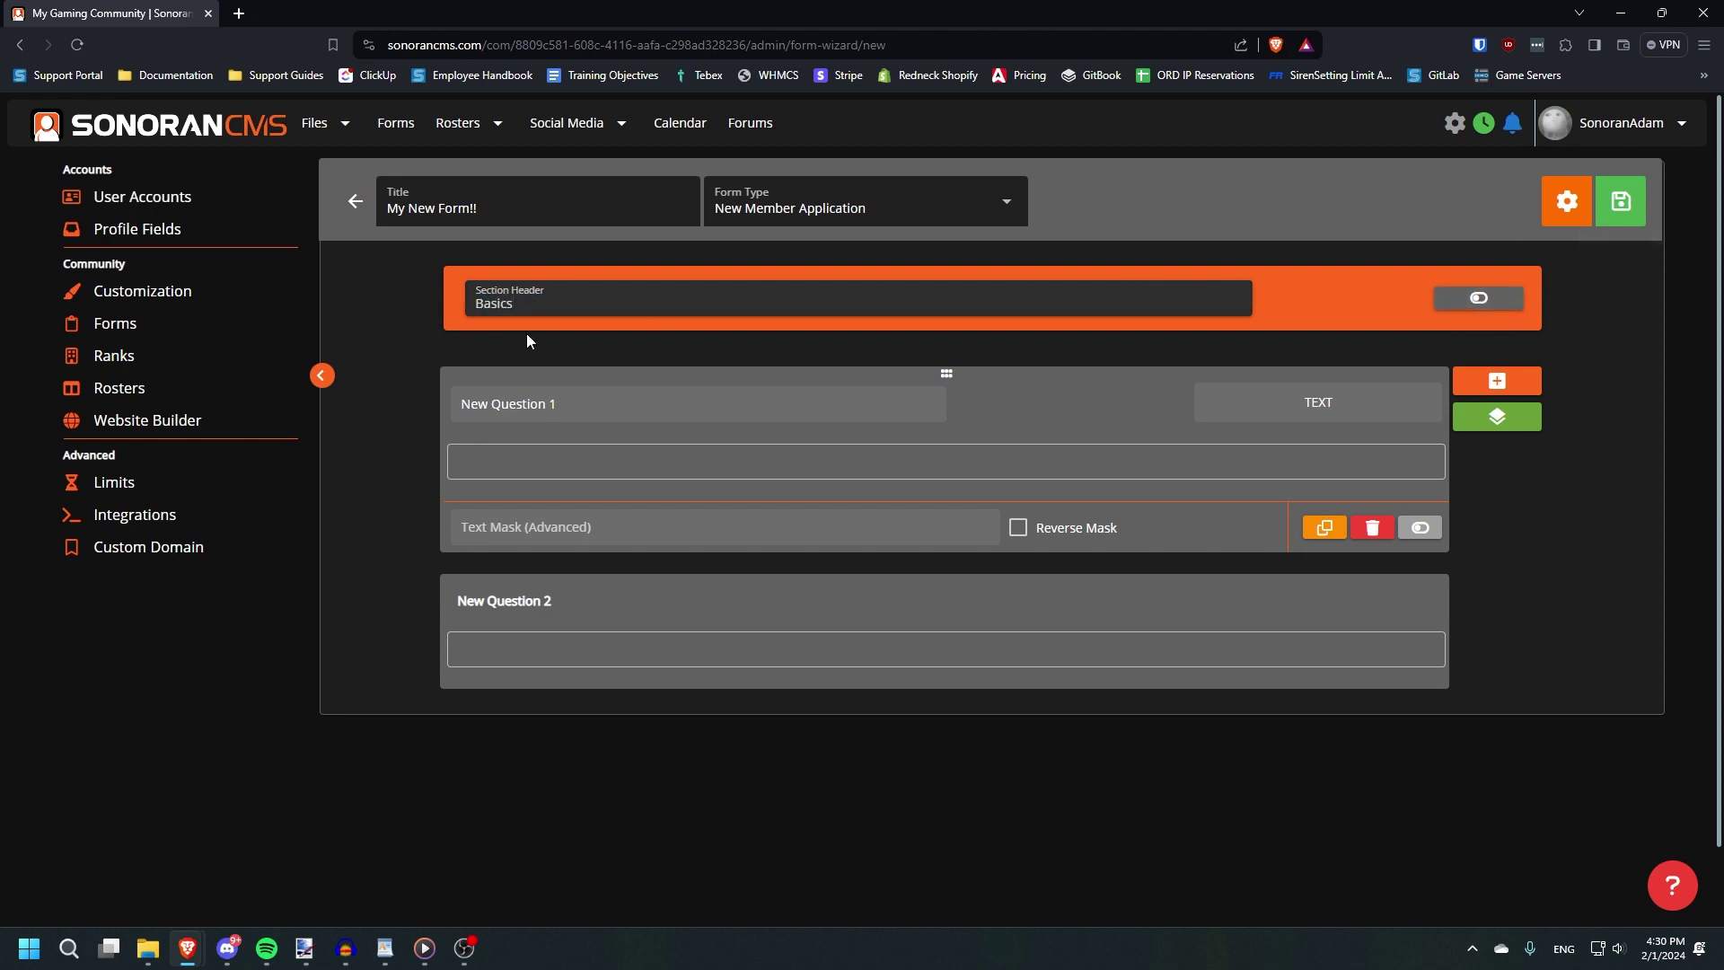
{"action": "left_click", "coordinate": [584, 412]}
{"action": "type", "text": "Wh"}
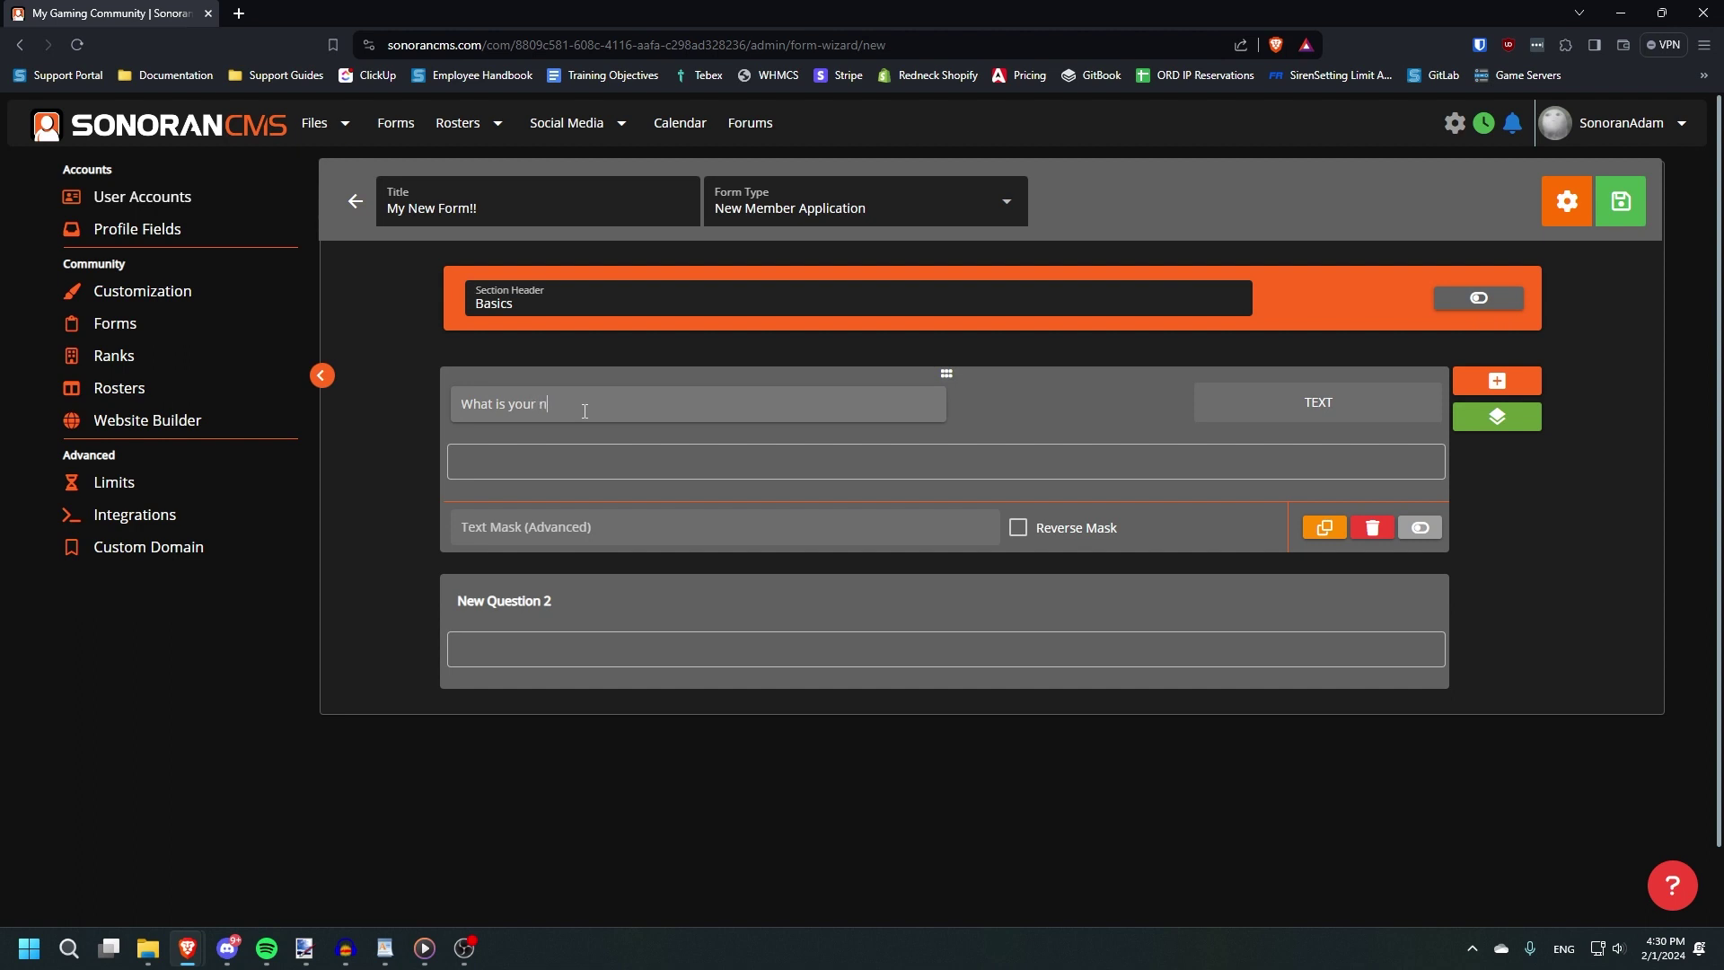
{"action": "left_click", "coordinate": [1318, 402]}
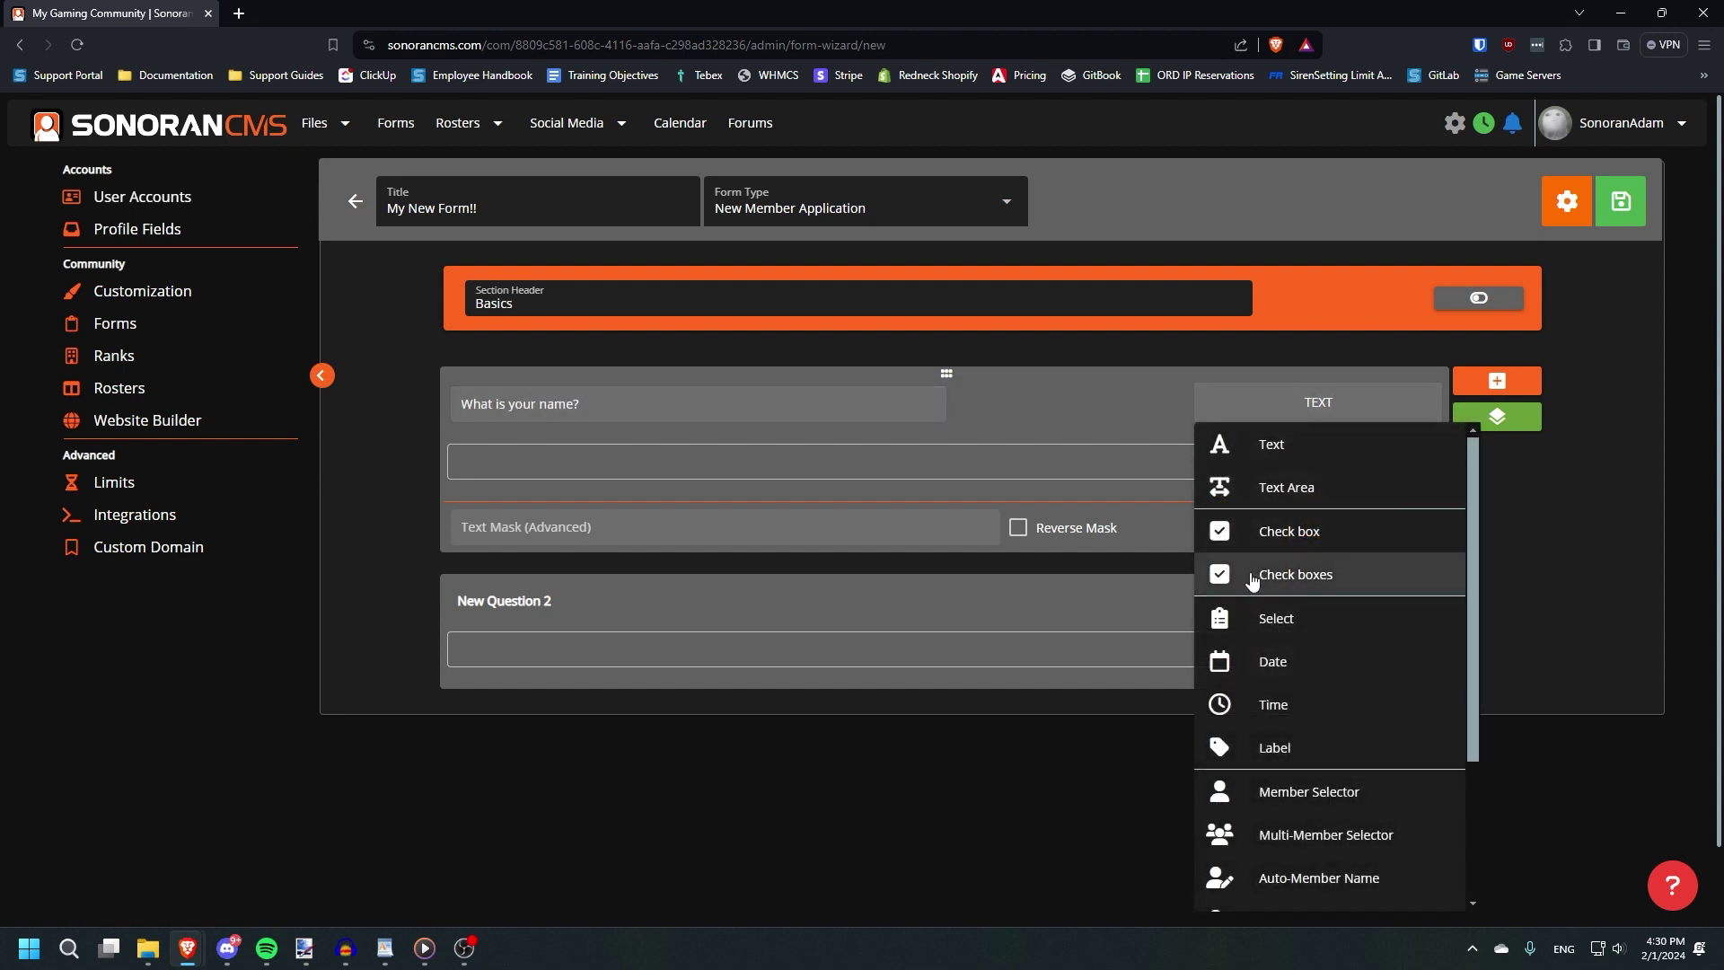
{"action": "scroll", "coordinate": [1301, 723], "scroll_direction": "down", "scroll_amount": 2}
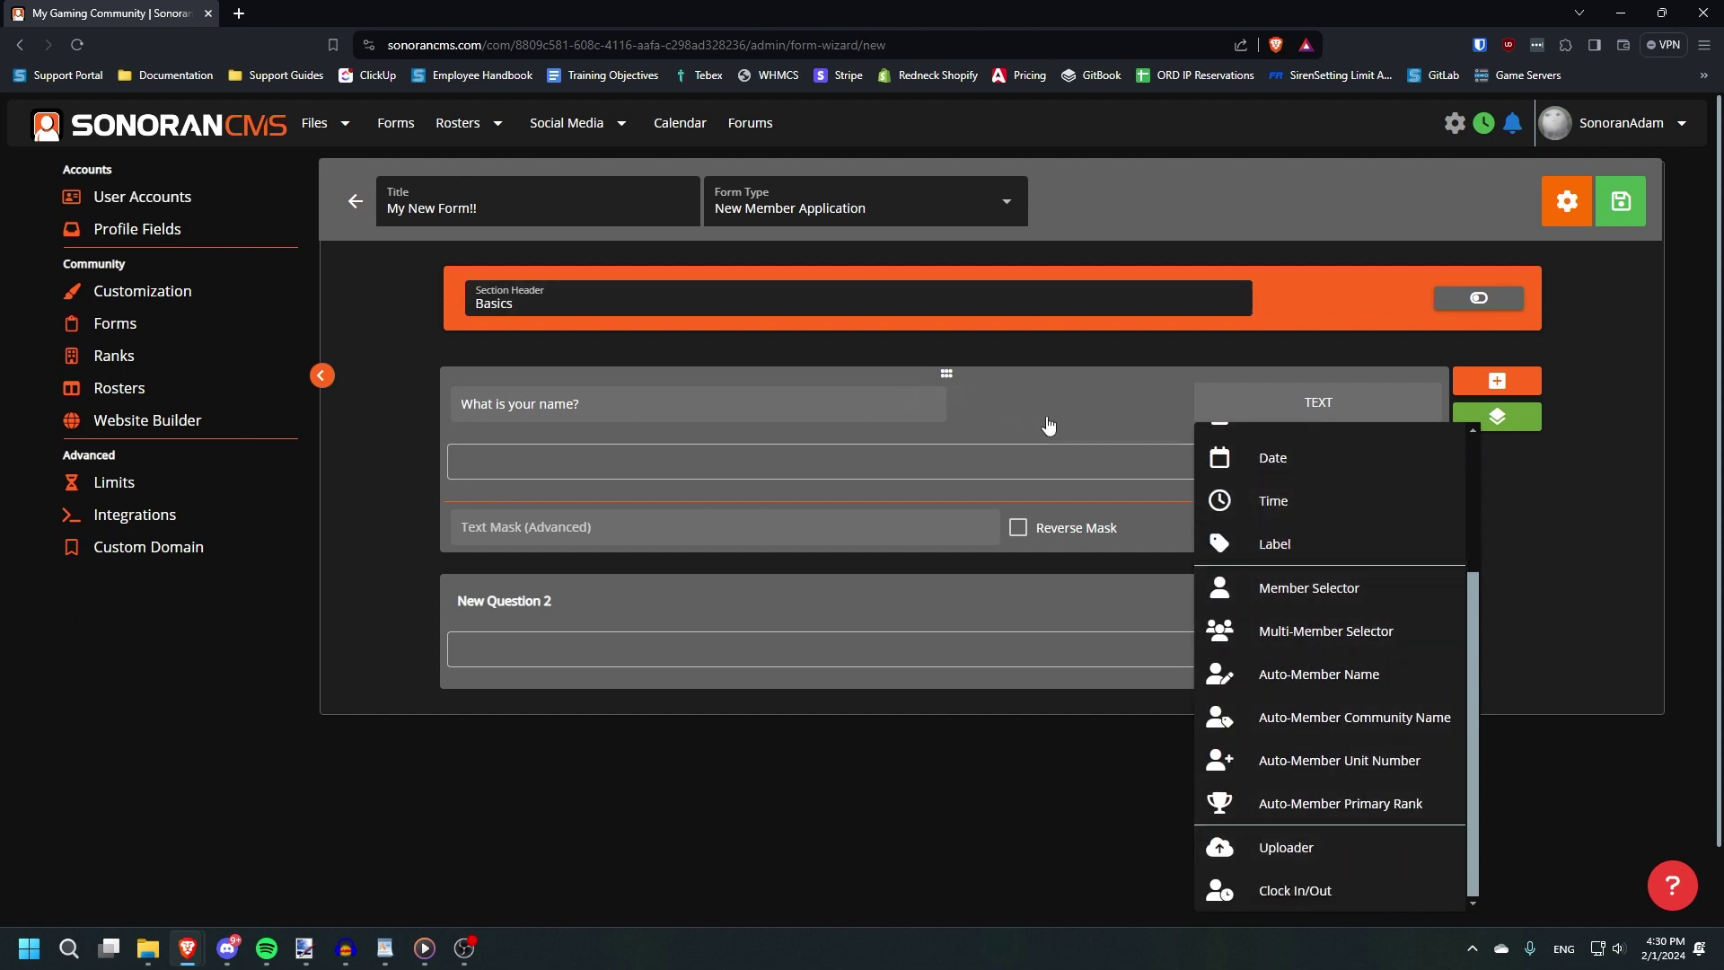
{"action": "left_click", "coordinate": [368, 463]}
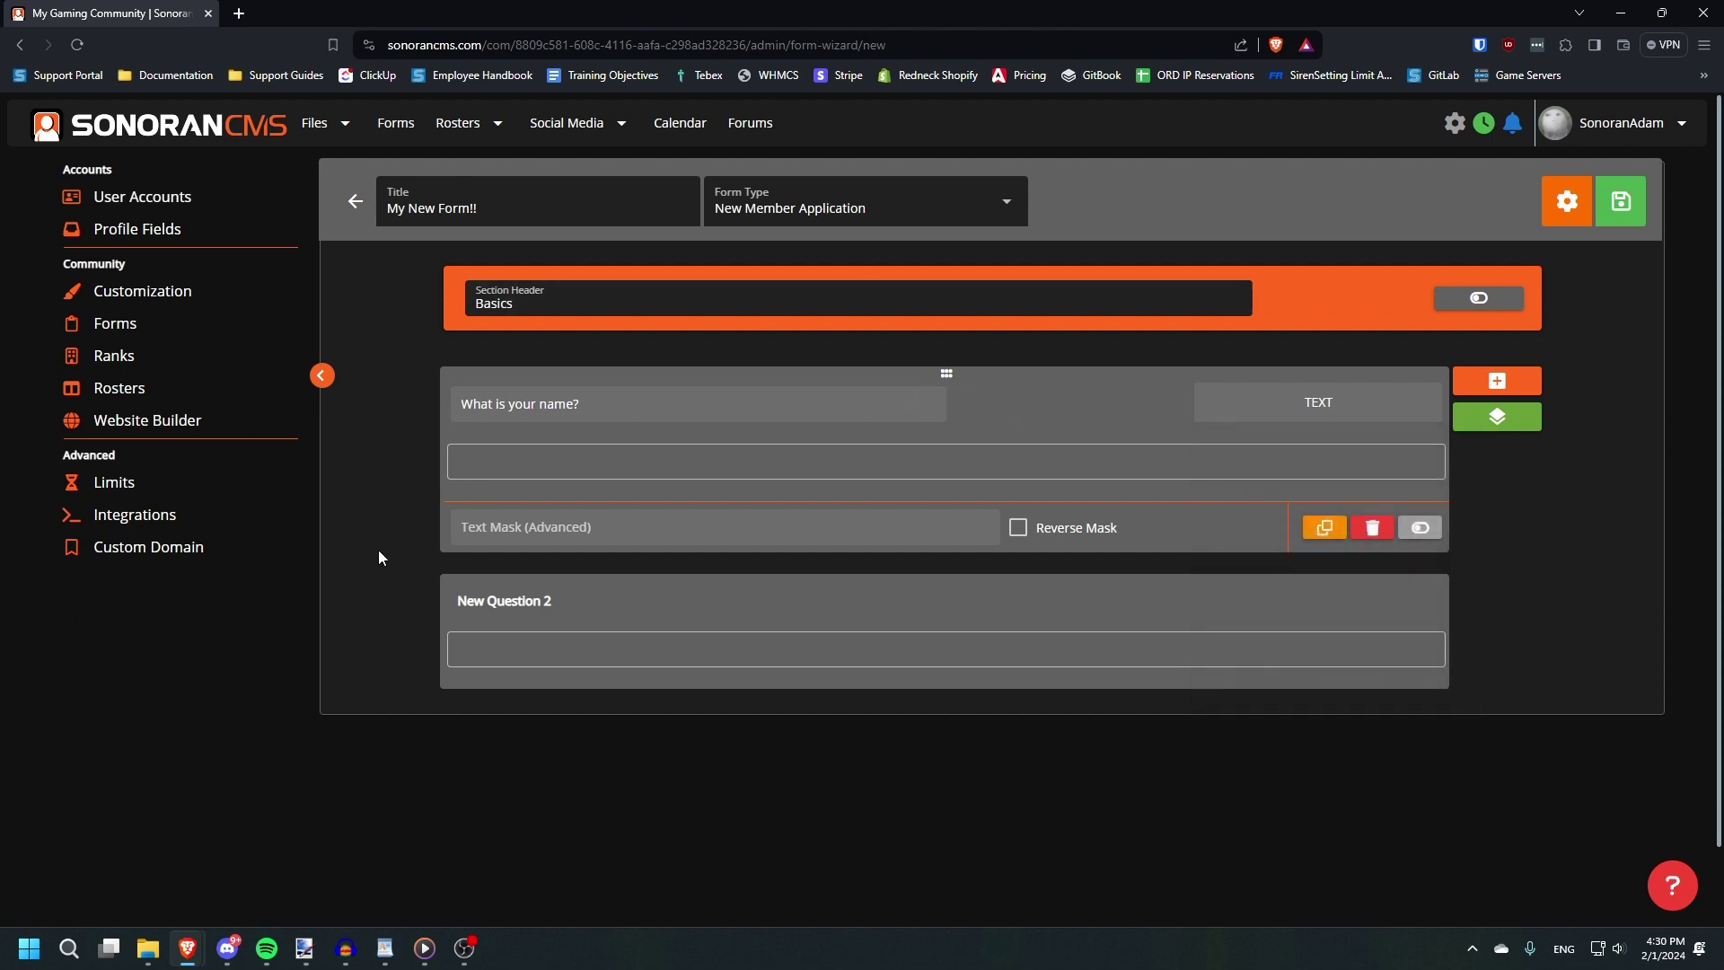
{"action": "left_click", "coordinate": [1415, 528]}
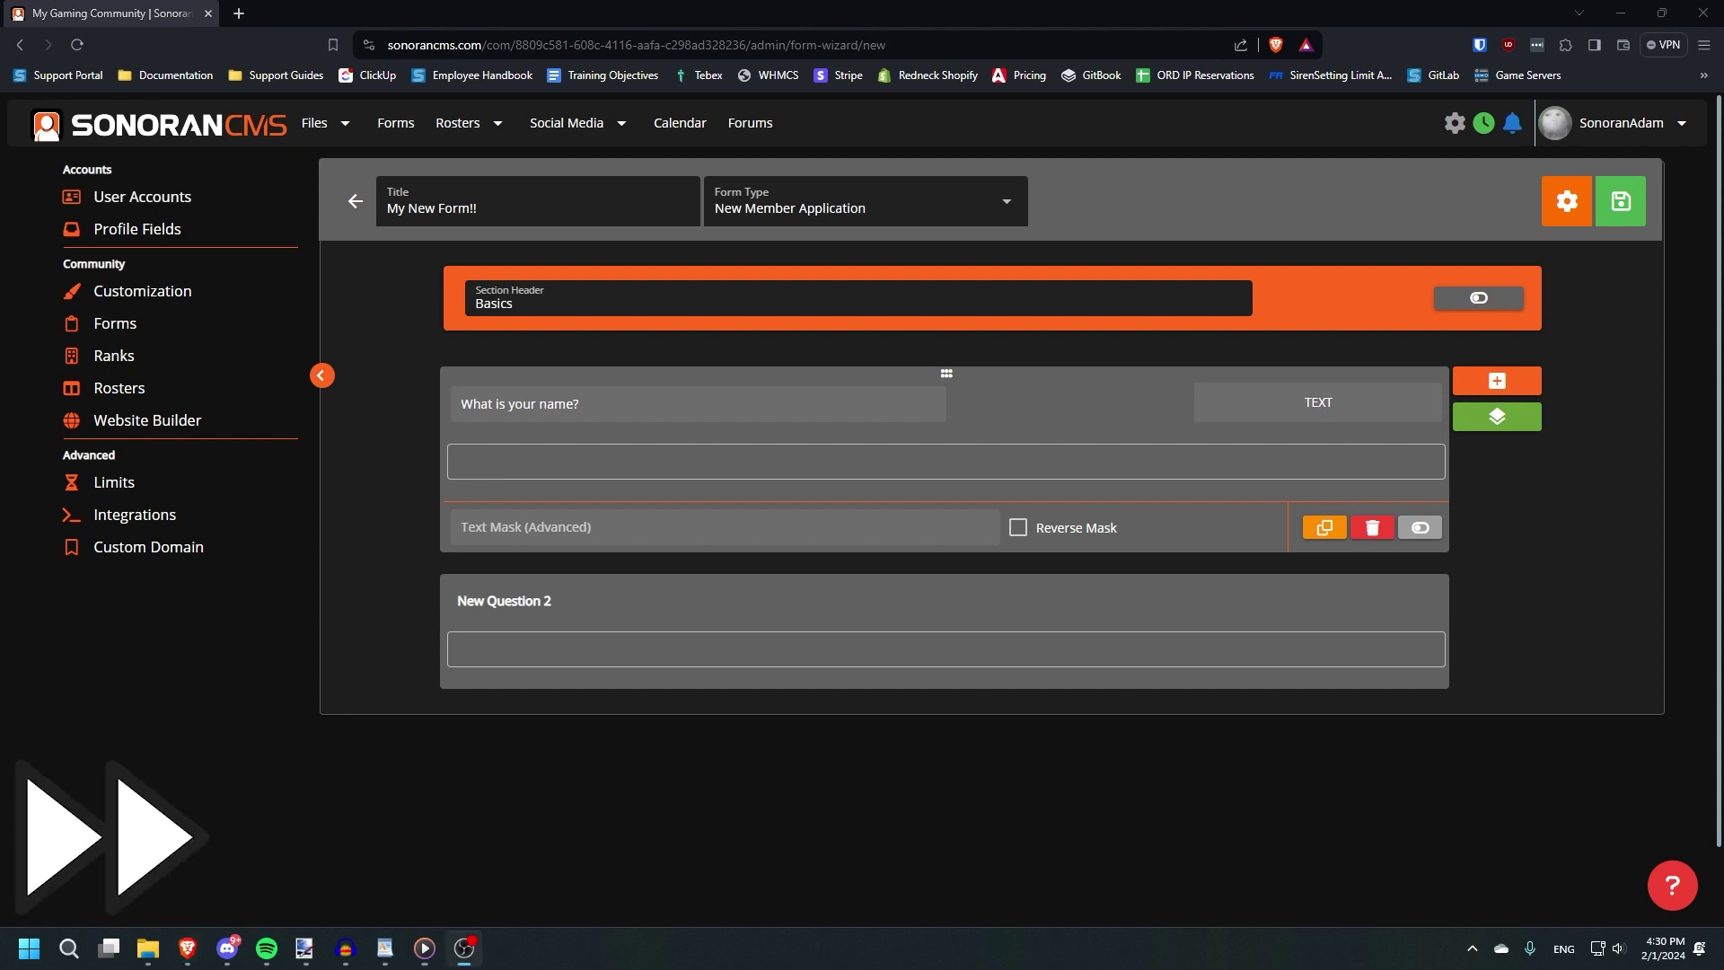
Add questions 'Why do you want to join this community?' and 'What department would you like to join? (e.g. LSPD, LSFD)'.
{"action": "left_click", "coordinate": [485, 600]}
{"action": "type", "text": "Why do you want to join this community?"}
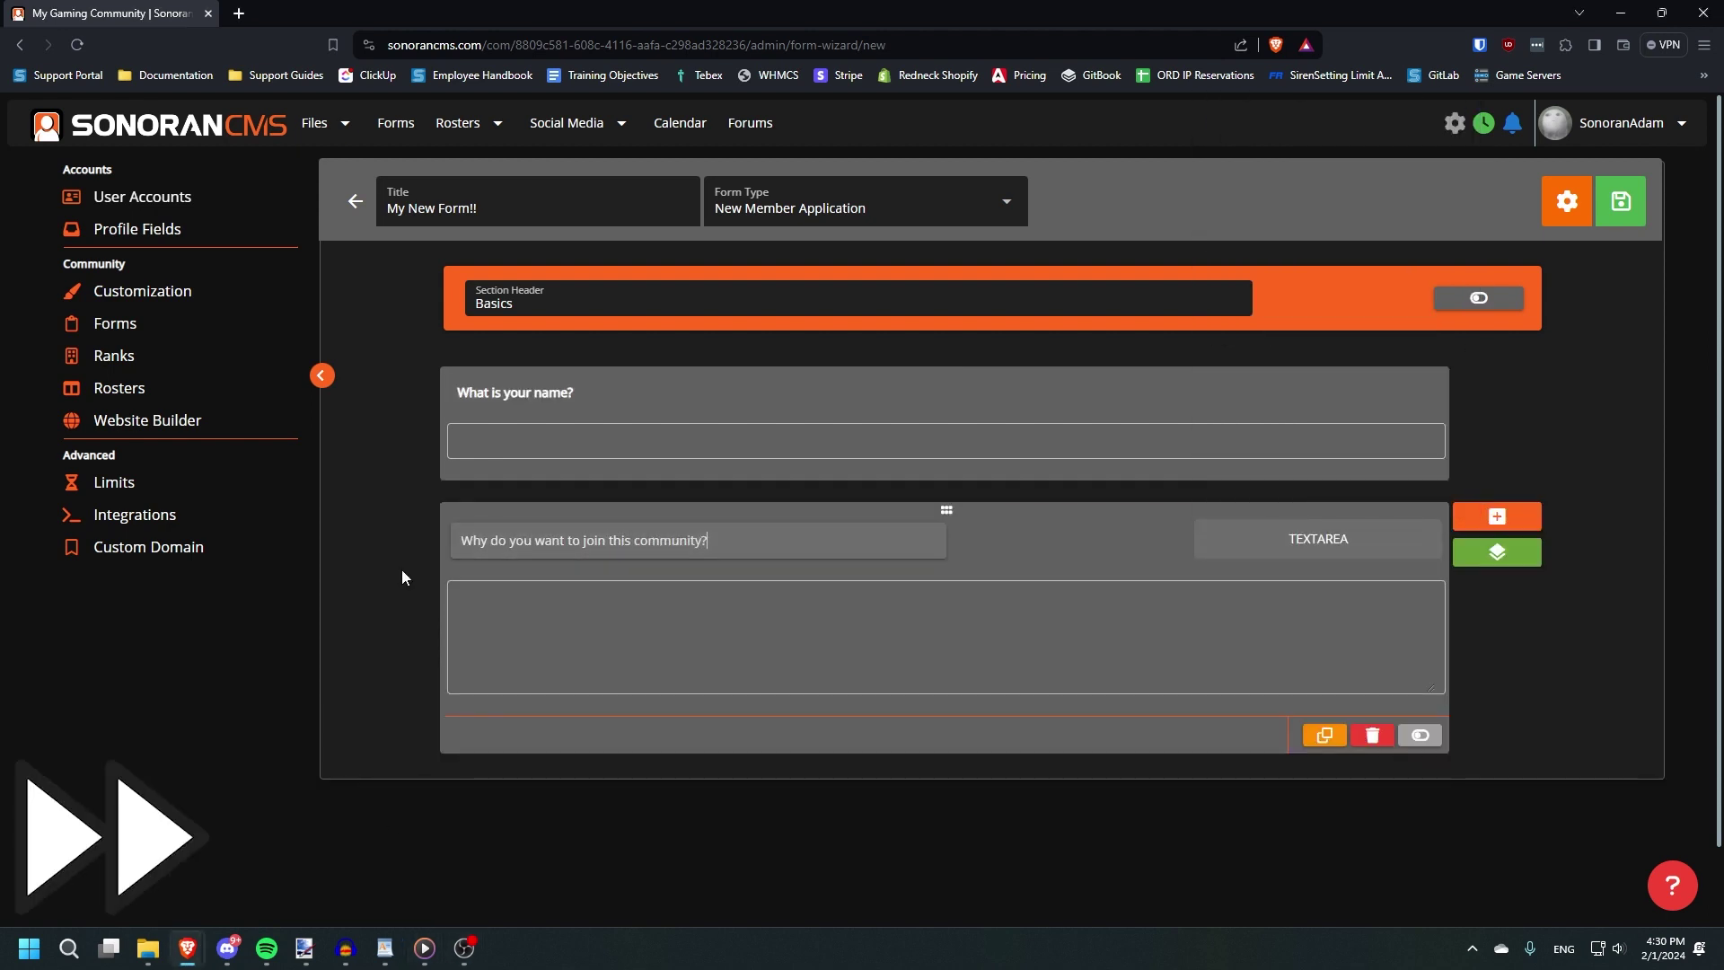
{"action": "left_click", "coordinate": [1496, 515]}
{"action": "left_click", "coordinate": [530, 801]}
{"action": "type", "text": "What de"}
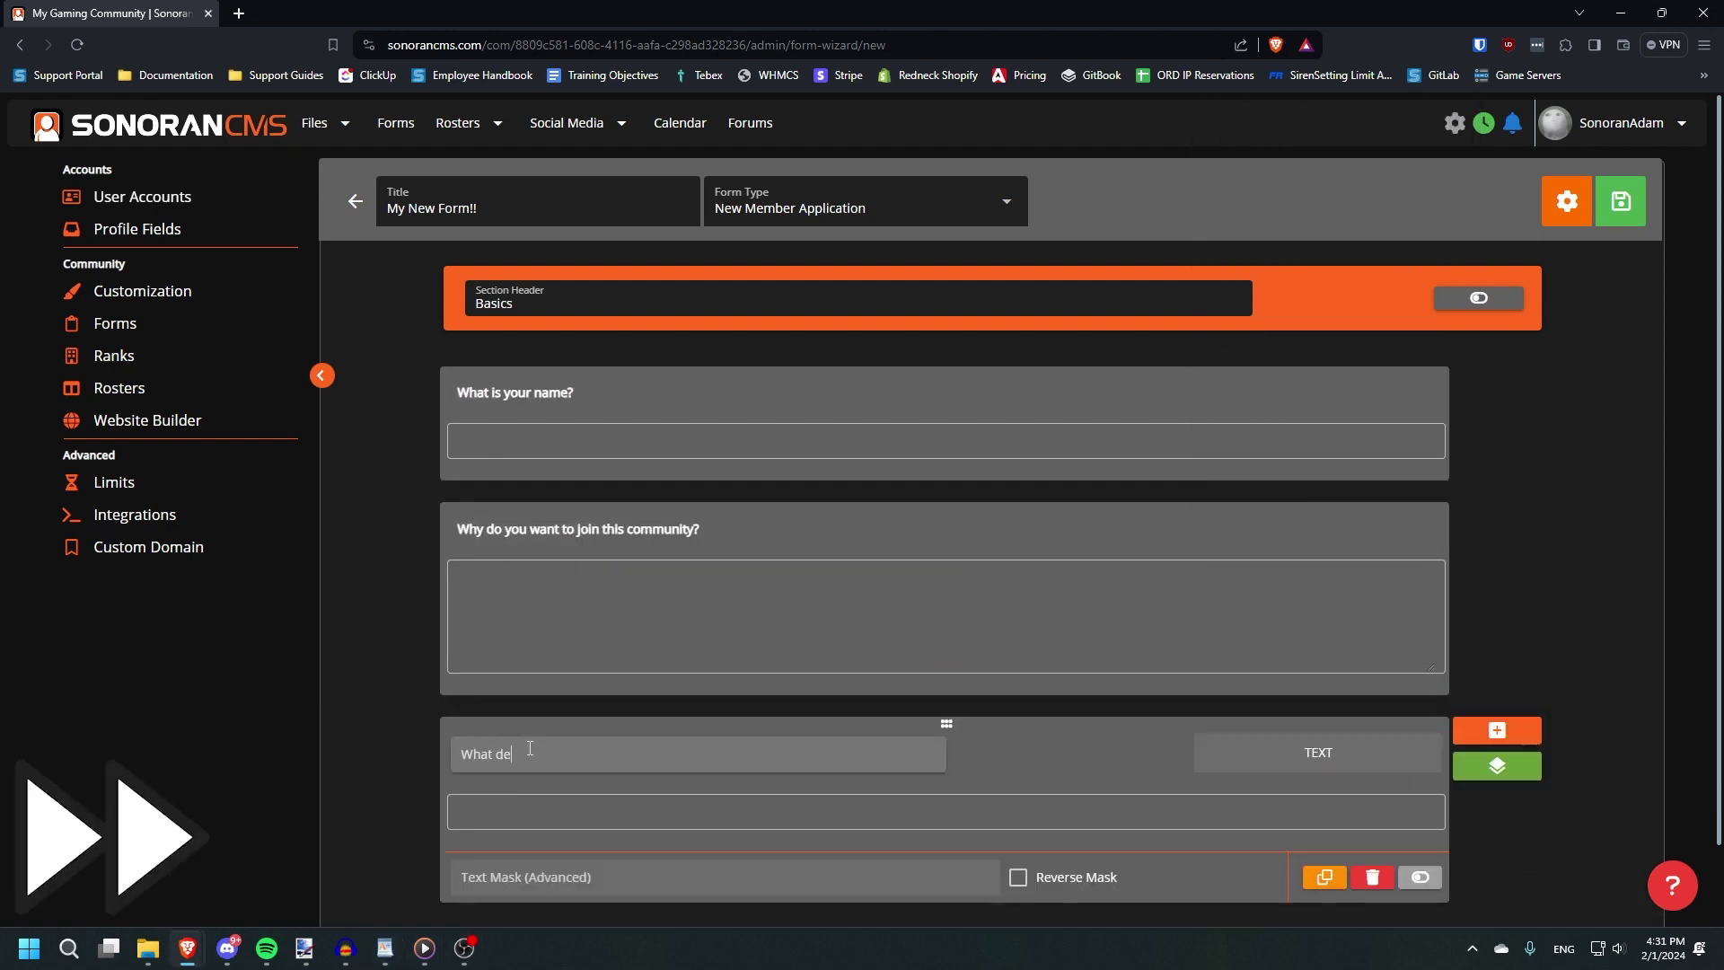
{"action": "type", "text": "partment would you like to join? (e.g. LSPD, LSFD)"}
{"action": "scroll", "coordinate": [382, 651], "scroll_direction": "down", "scroll_amount": 1}
{"action": "scroll", "coordinate": [382, 651], "scroll_direction": "up", "scroll_amount": 1}
{"action": "left_click", "coordinate": [1555, 505]}
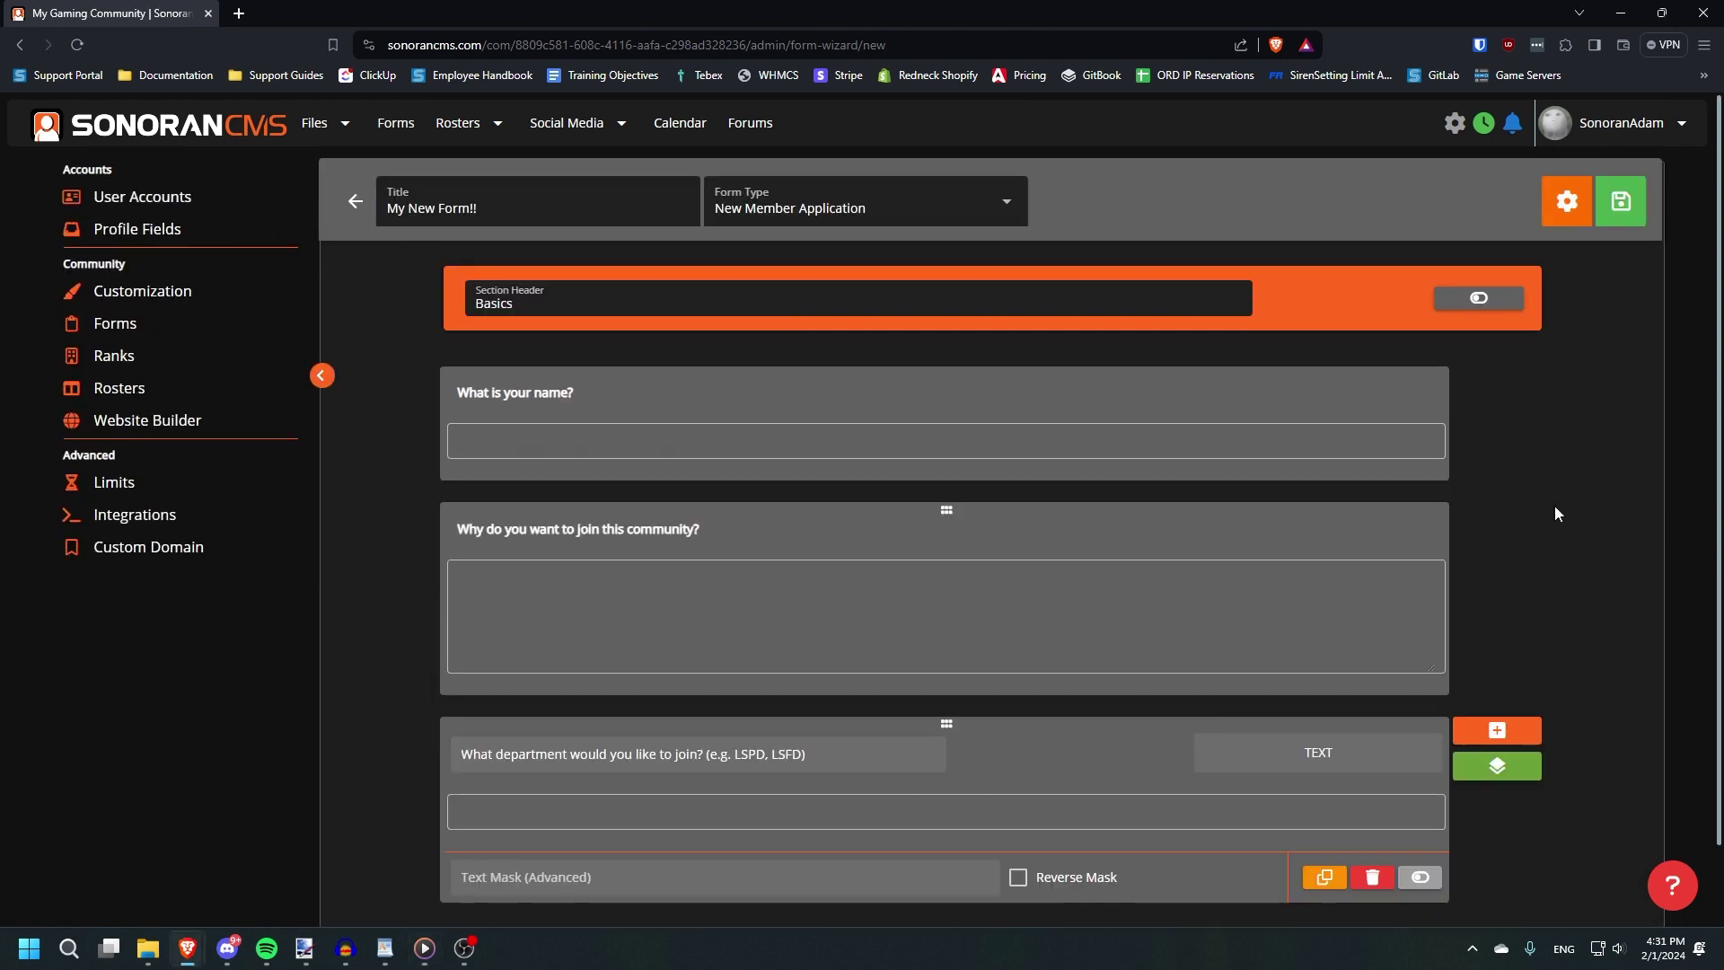
{"action": "scroll", "coordinate": [1554, 505], "scroll_direction": "down", "scroll_amount": 1}
Add a Check boxes question without default options and move it under the name question.
{"action": "left_click", "coordinate": [1497, 644]}
{"action": "scroll", "coordinate": [1254, 709], "scroll_direction": "down", "scroll_amount": 1}
{"action": "left_click", "coordinate": [1257, 708]}
{"action": "left_click", "coordinate": [1297, 661]}
{"action": "left_click", "coordinate": [1295, 255]}
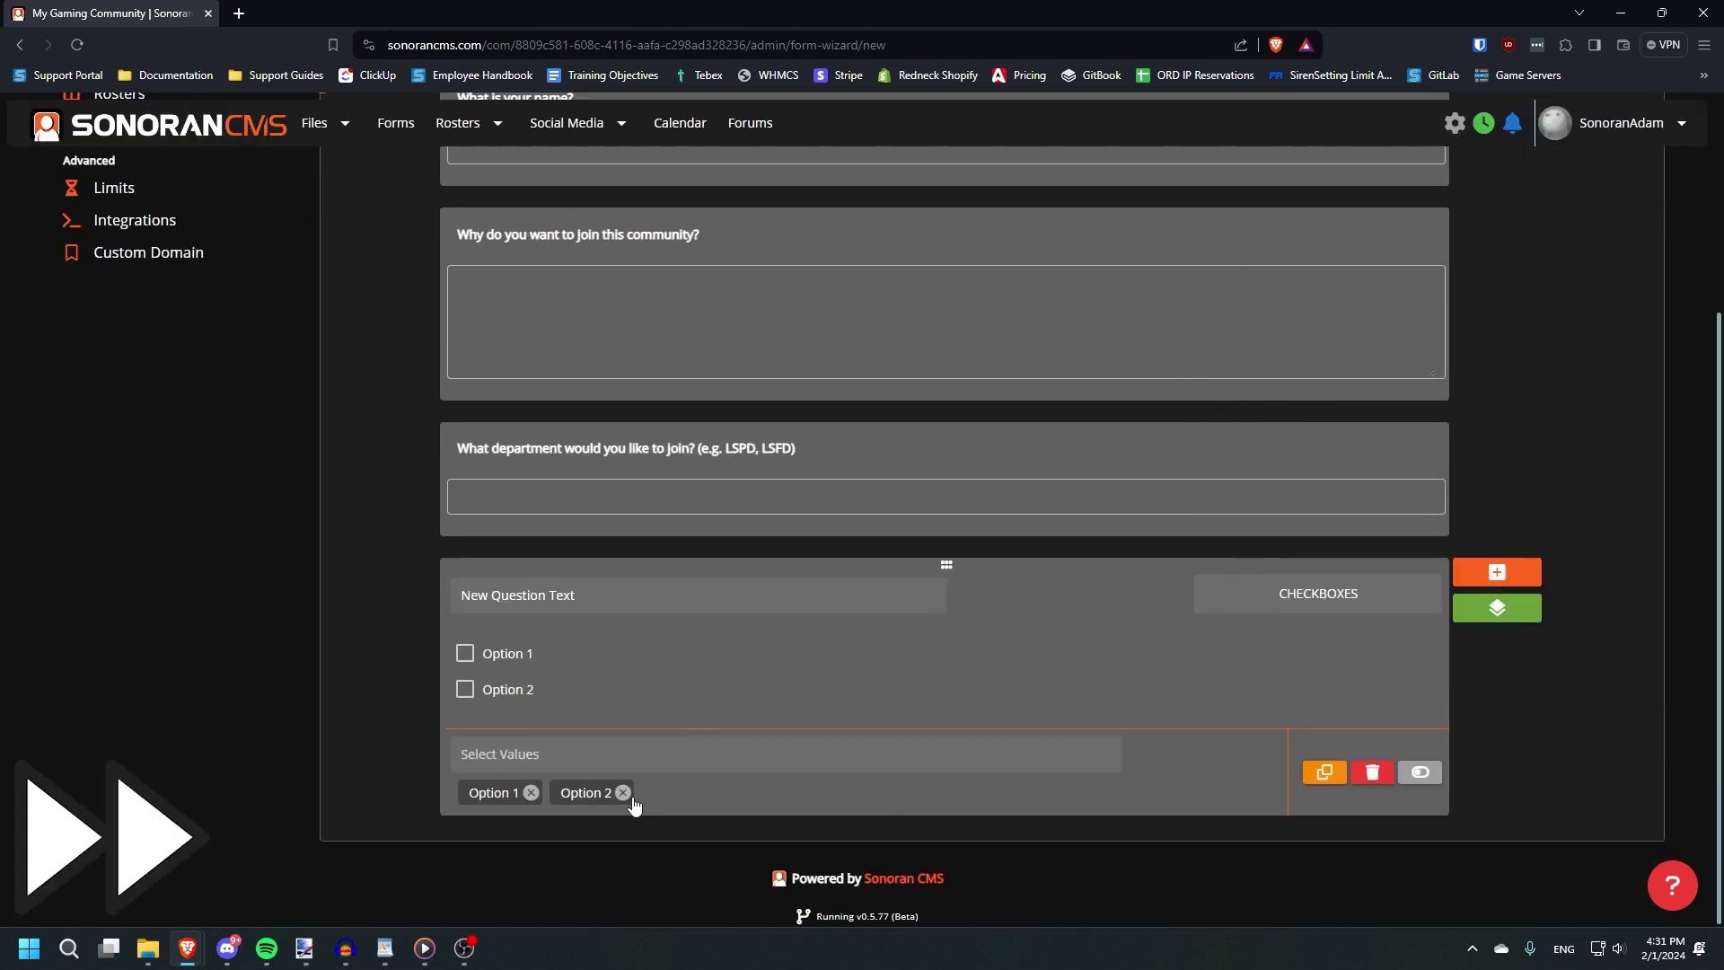
{"action": "left_click", "coordinate": [623, 793]}
{"action": "left_click", "coordinate": [530, 793]}
{"action": "left_click_drag", "start_coordinate": [944, 670], "coordinate": [966, 334]}
Label it 'Have you been a member of this community before?' with values Yes, No, I Don't Remember.
{"action": "left_click", "coordinate": [628, 439]}
{"action": "type", "text": "Have you been a member of this community before?"}
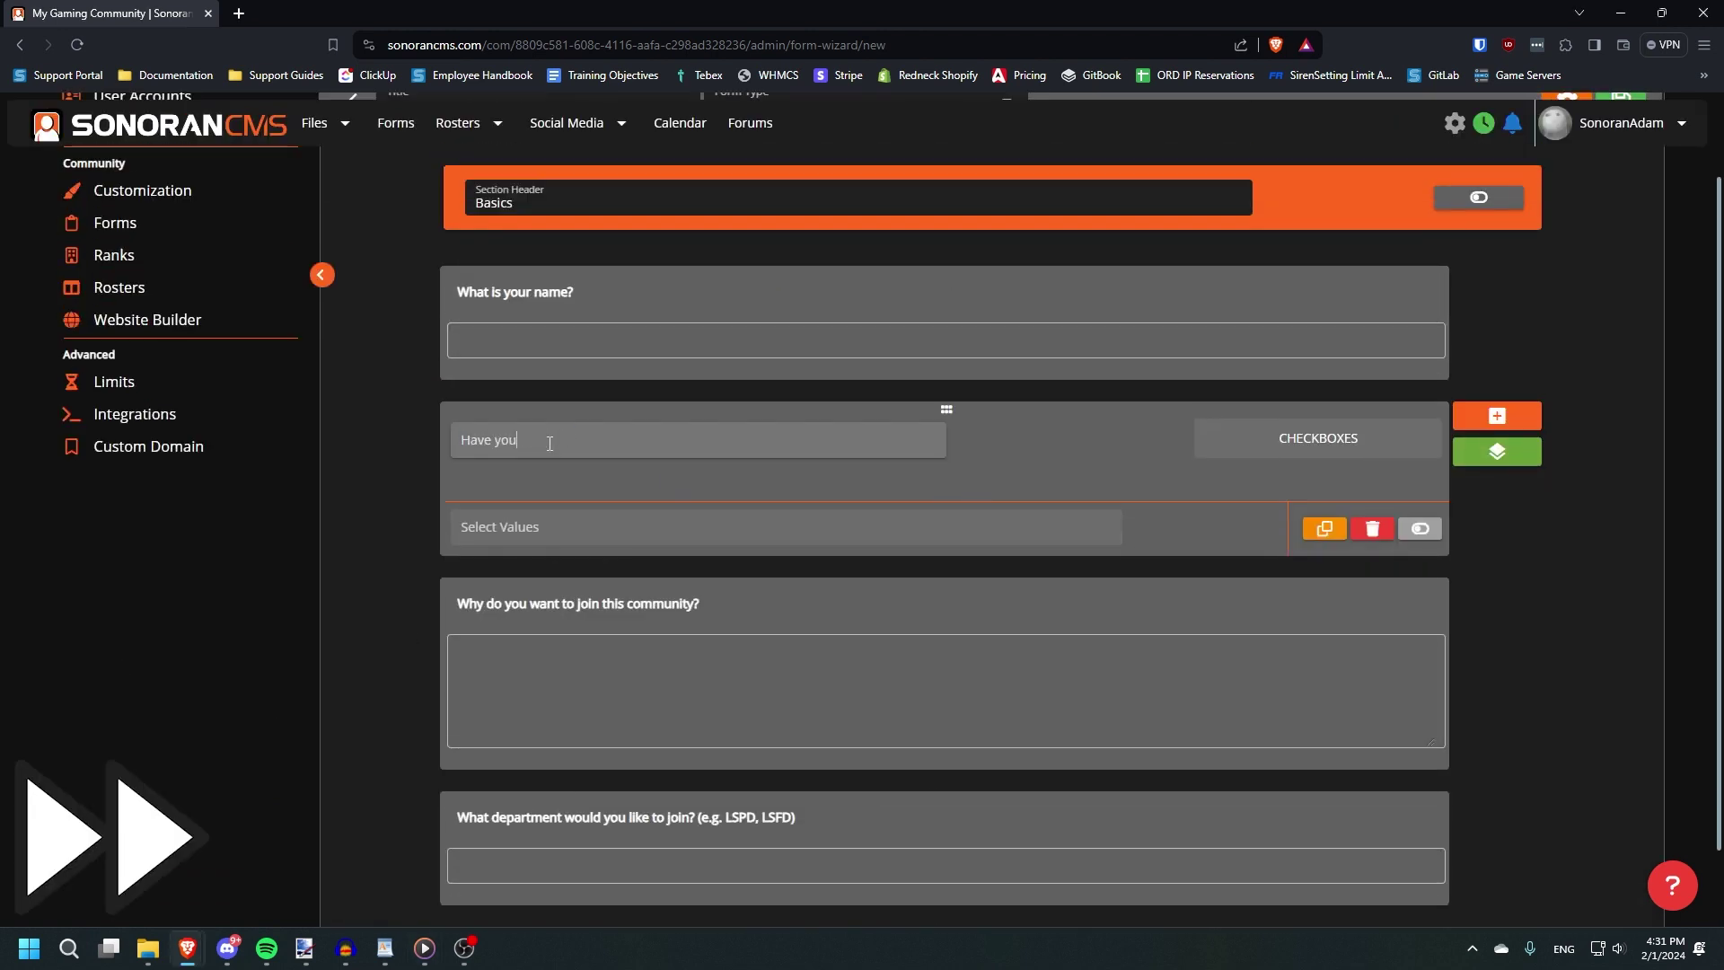
{"action": "key", "text": "Tab"}
{"action": "type", "text": "Yes"}
{"action": "key", "text": "Return"}
{"action": "type", "text": "No"}
{"action": "key", "text": "Return"}
{"action": "type", "text": "I Don't Remember"}
{"action": "key", "text": "Return"}
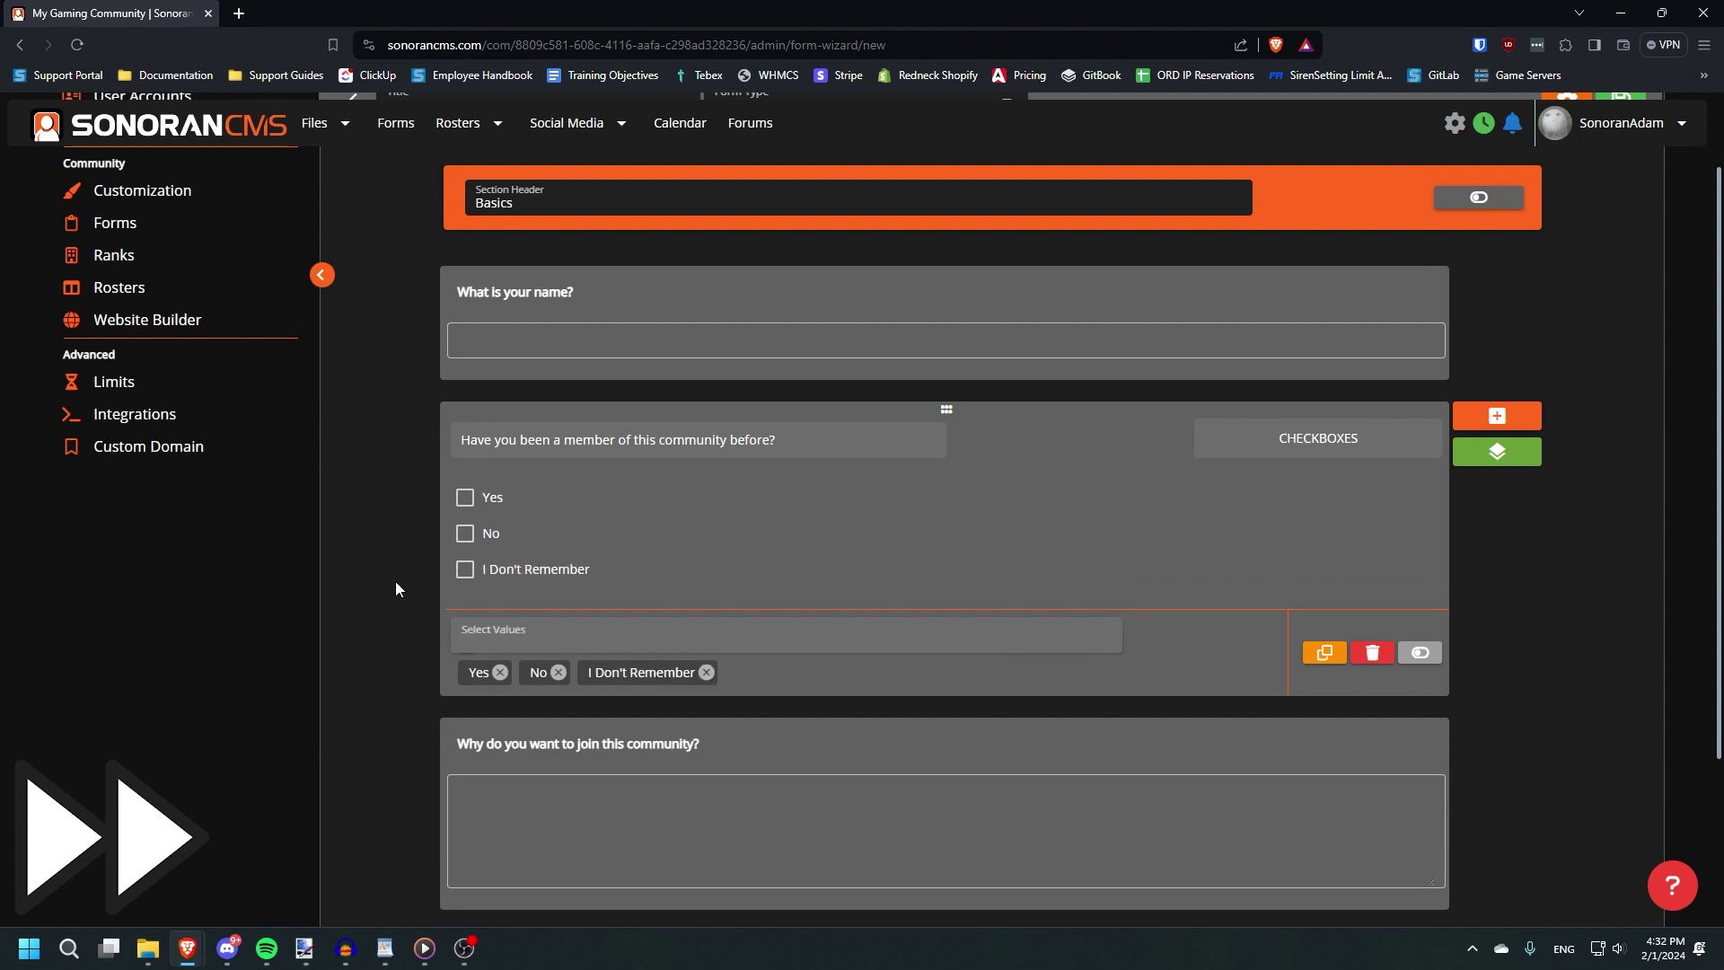
{"action": "left_click", "coordinate": [1424, 655]}
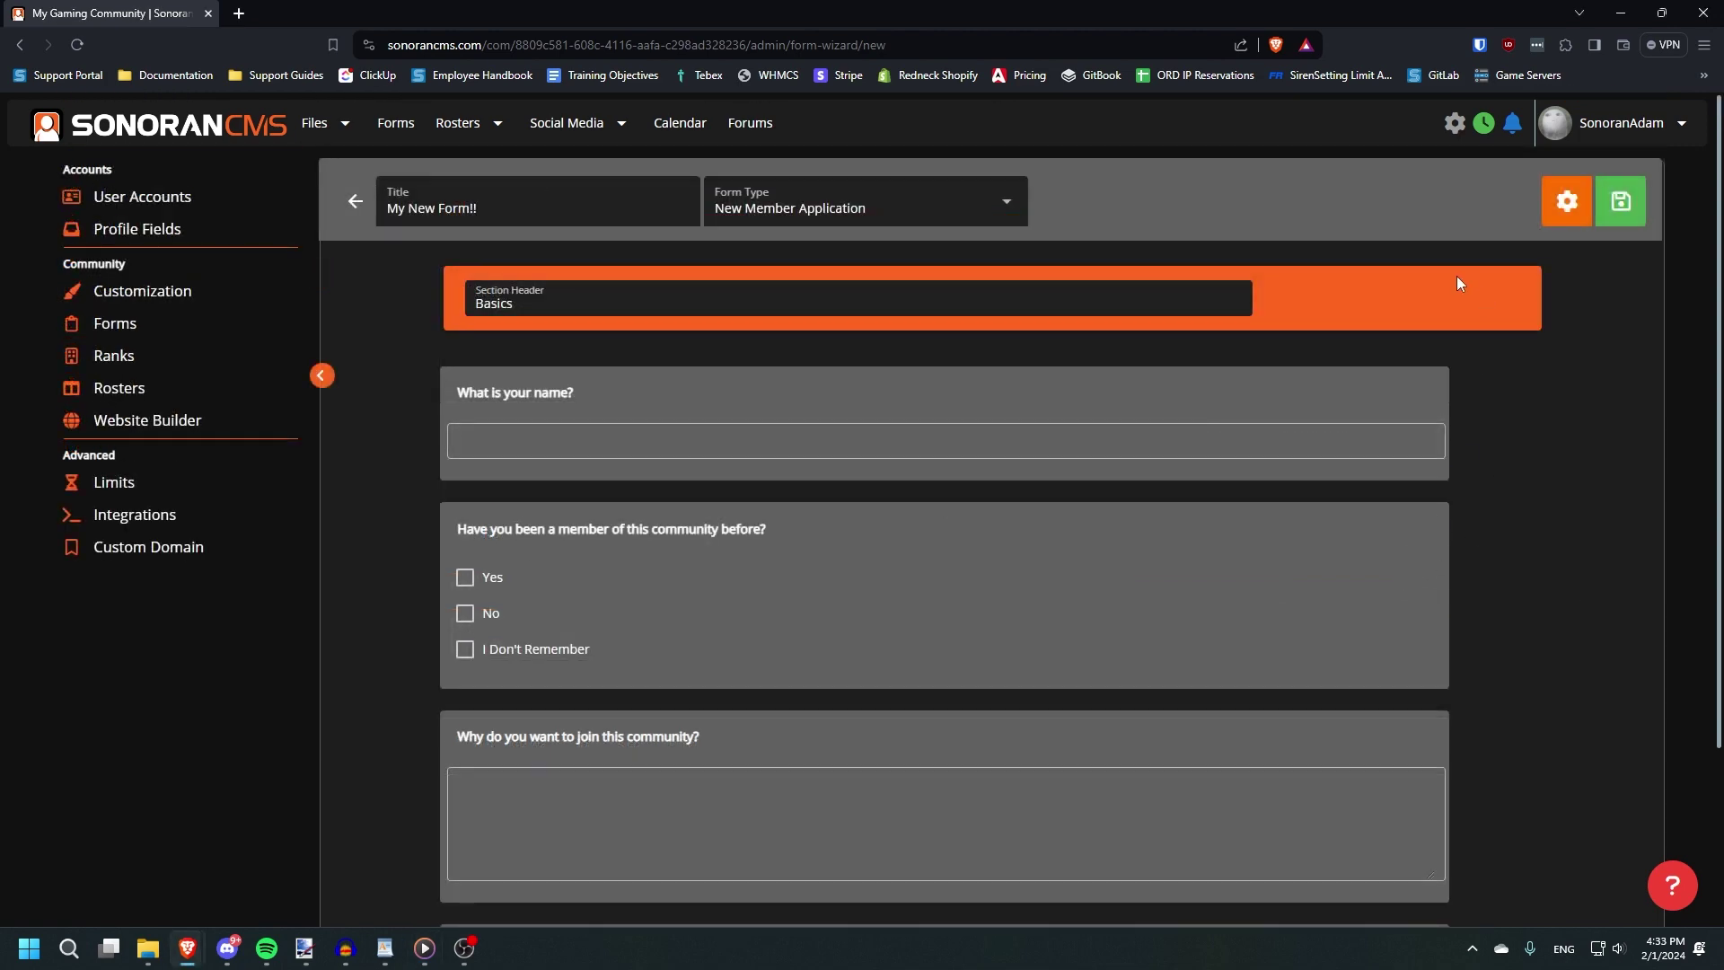
{"action": "scroll", "coordinate": [1512, 258], "scroll_direction": "down", "scroll_amount": 3}
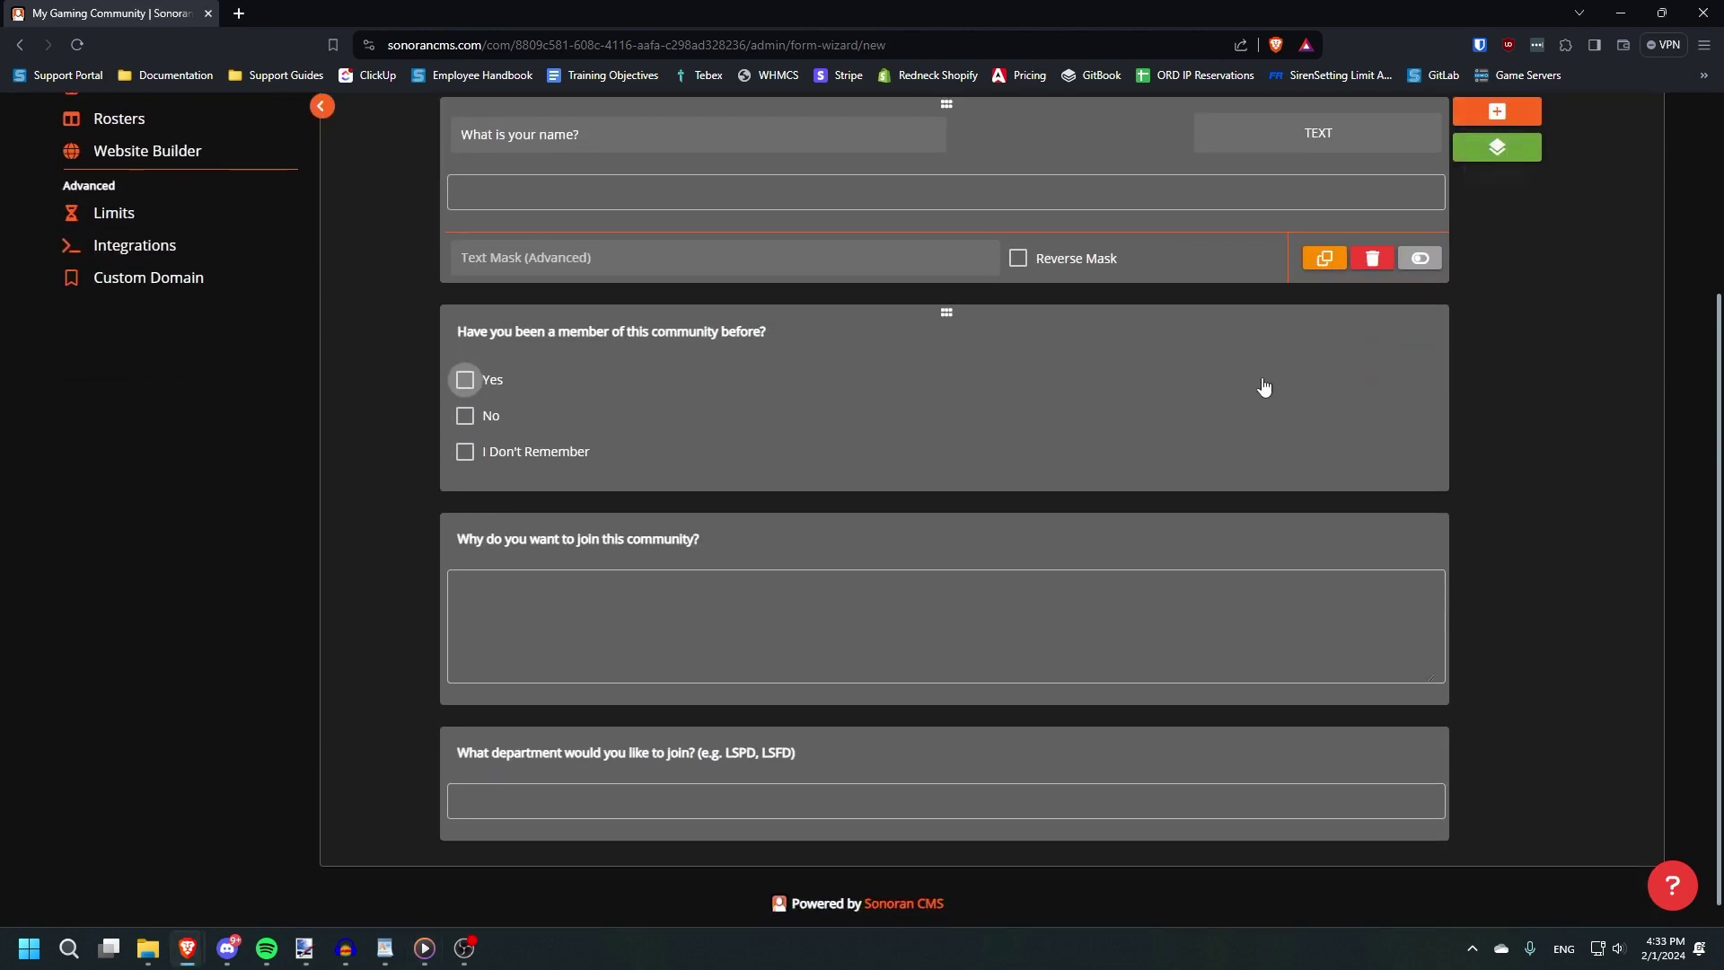
Add a new section headed 'Another Section'.
{"action": "left_click", "coordinate": [1264, 386]}
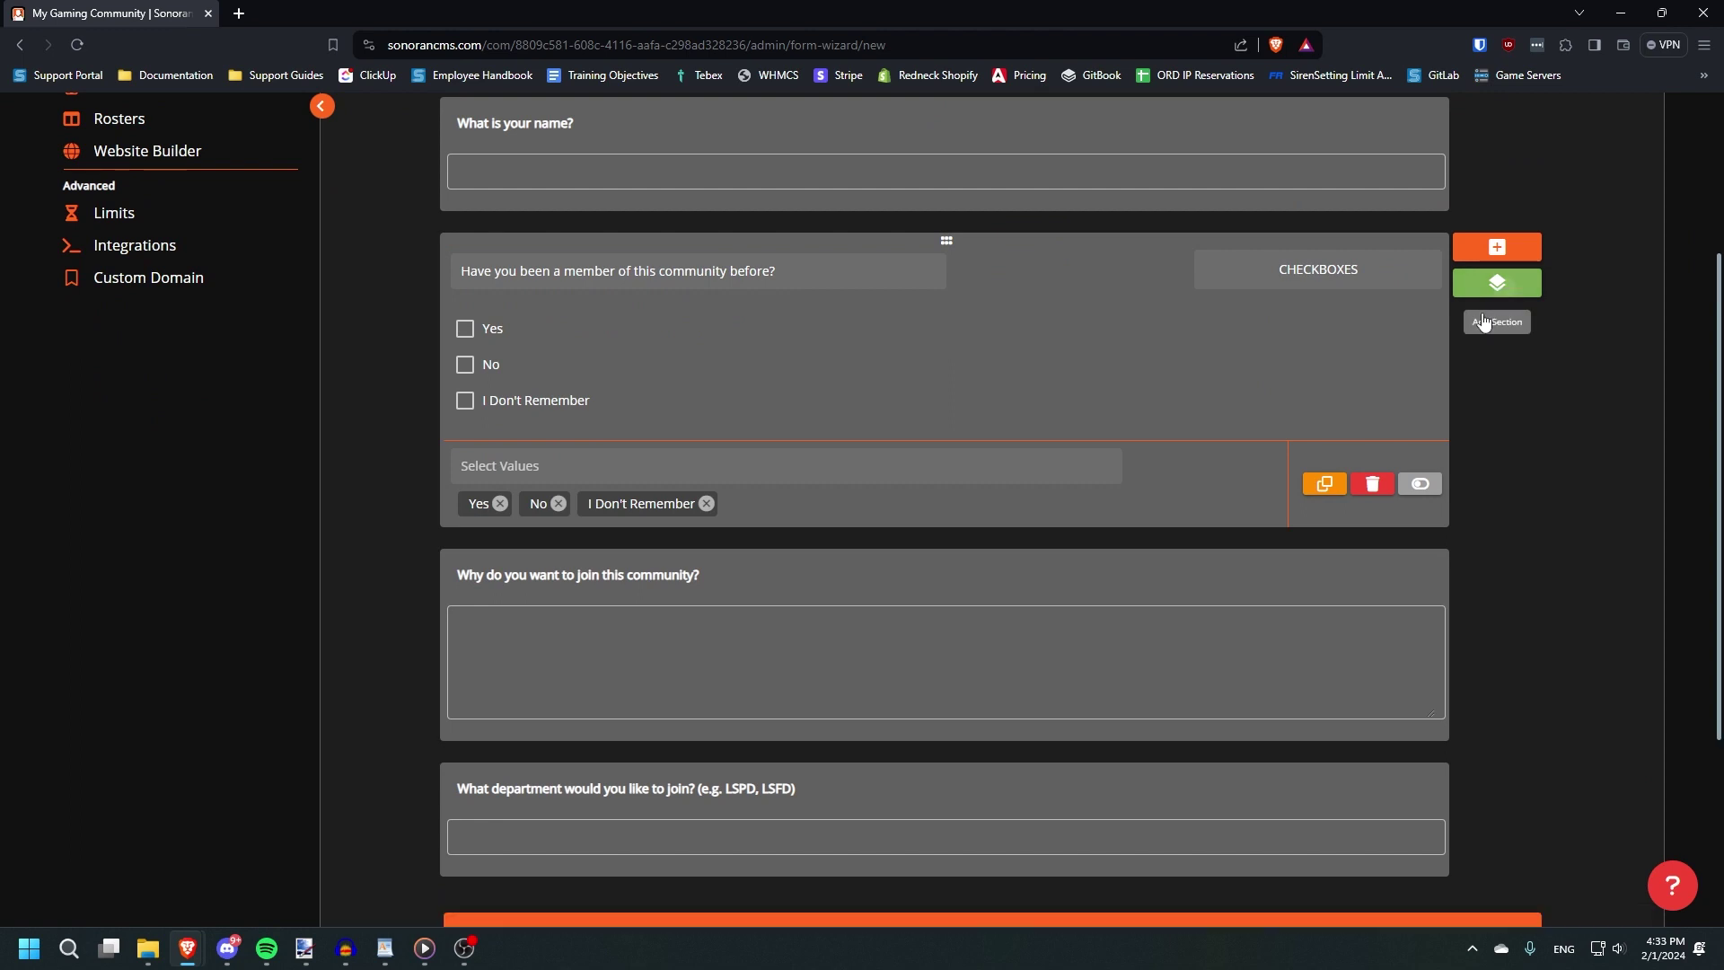
{"action": "left_click", "coordinate": [1497, 284]}
{"action": "left_click", "coordinate": [566, 639]}
{"action": "key", "text": "ctrl+a"}
{"action": "type", "text": "An"}
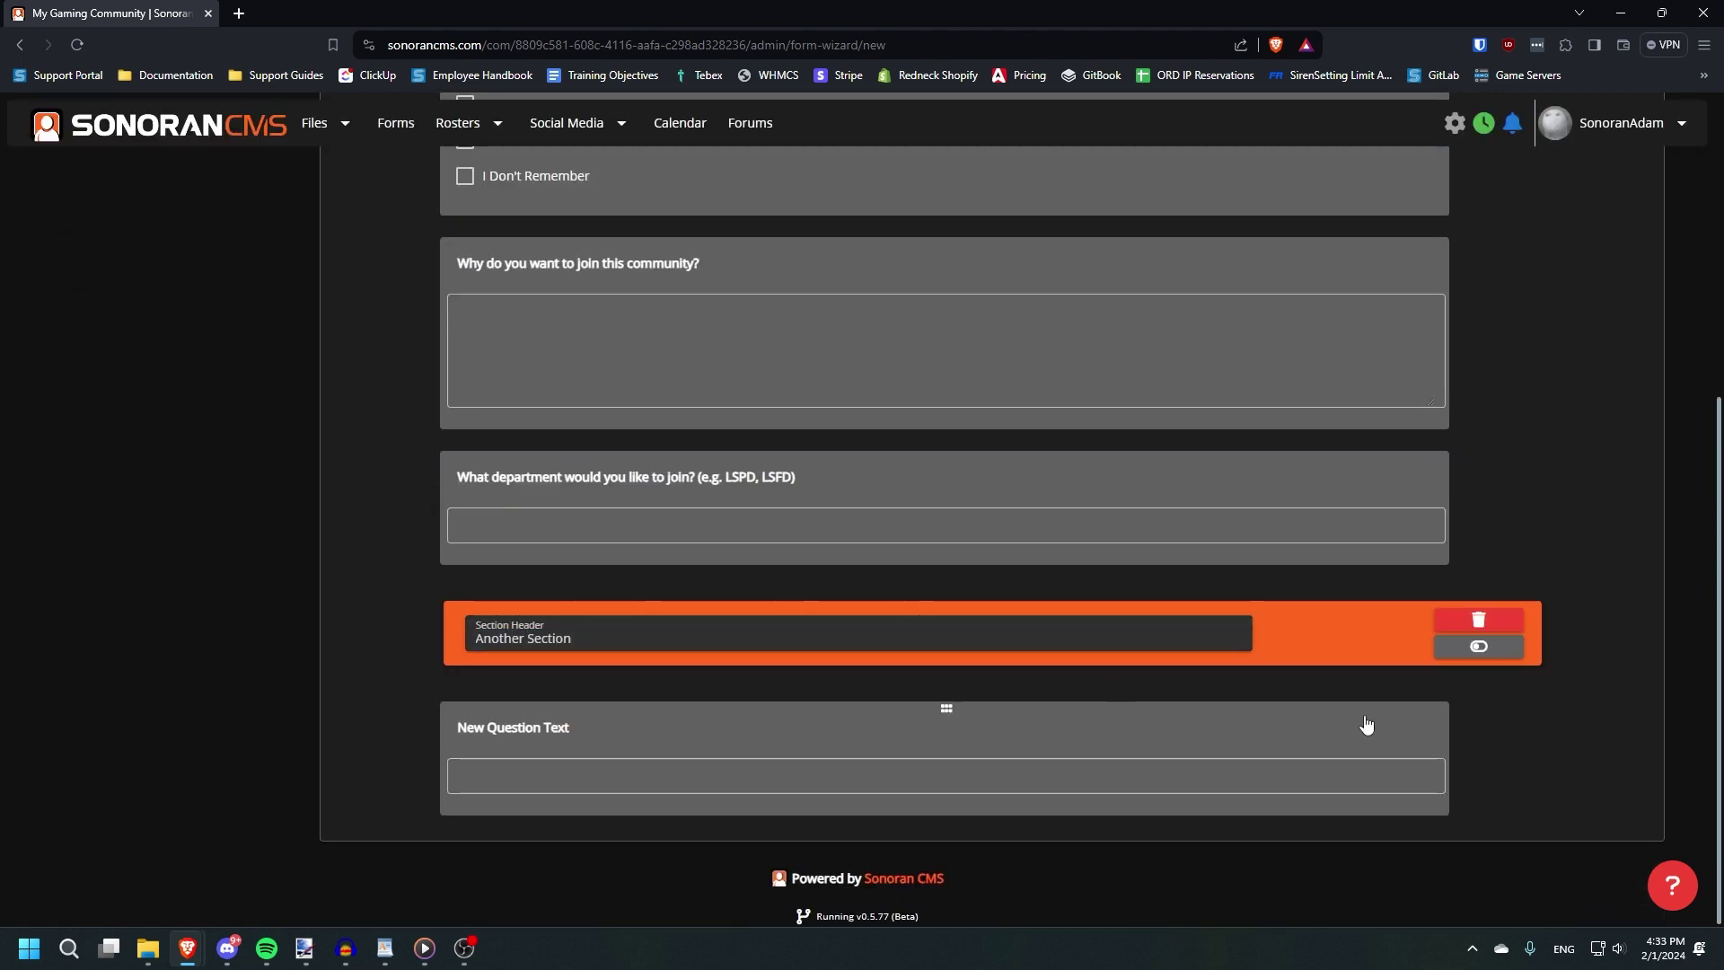
Make the section conditionally depend on the department question with value LSPD.
{"action": "left_click", "coordinate": [1479, 646]}
{"action": "scroll", "coordinate": [574, 611], "scroll_direction": "down", "scroll_amount": 1}
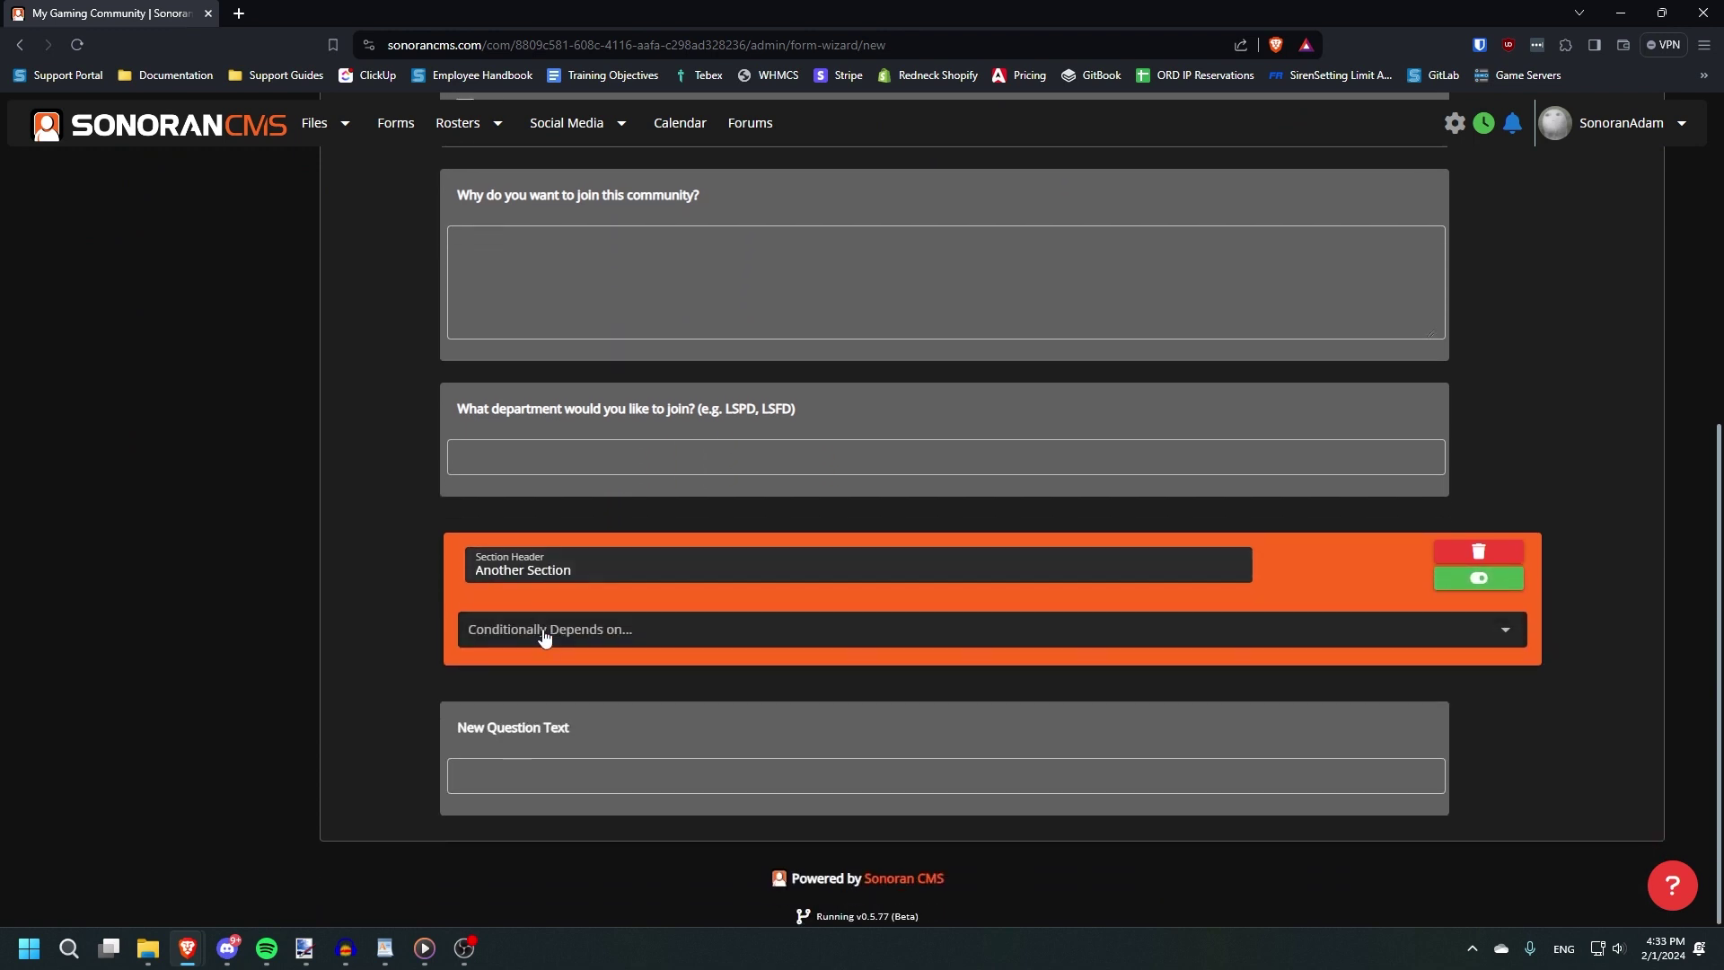
{"action": "left_click", "coordinate": [543, 635]}
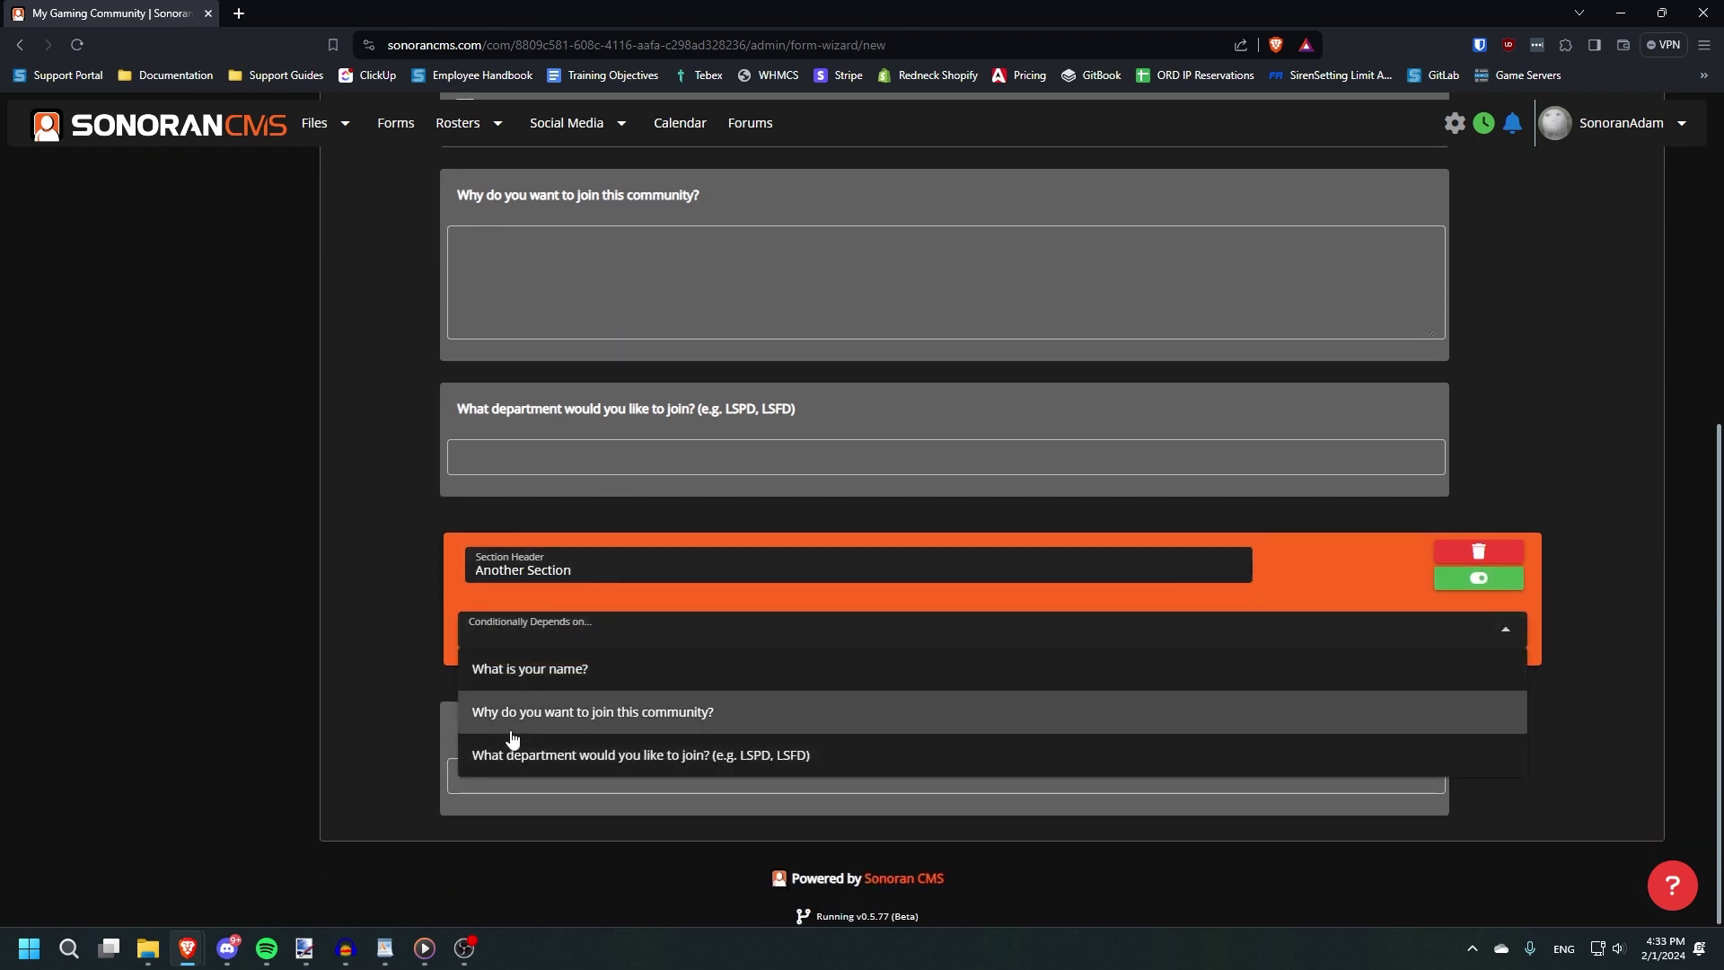
{"action": "left_click", "coordinate": [500, 634]}
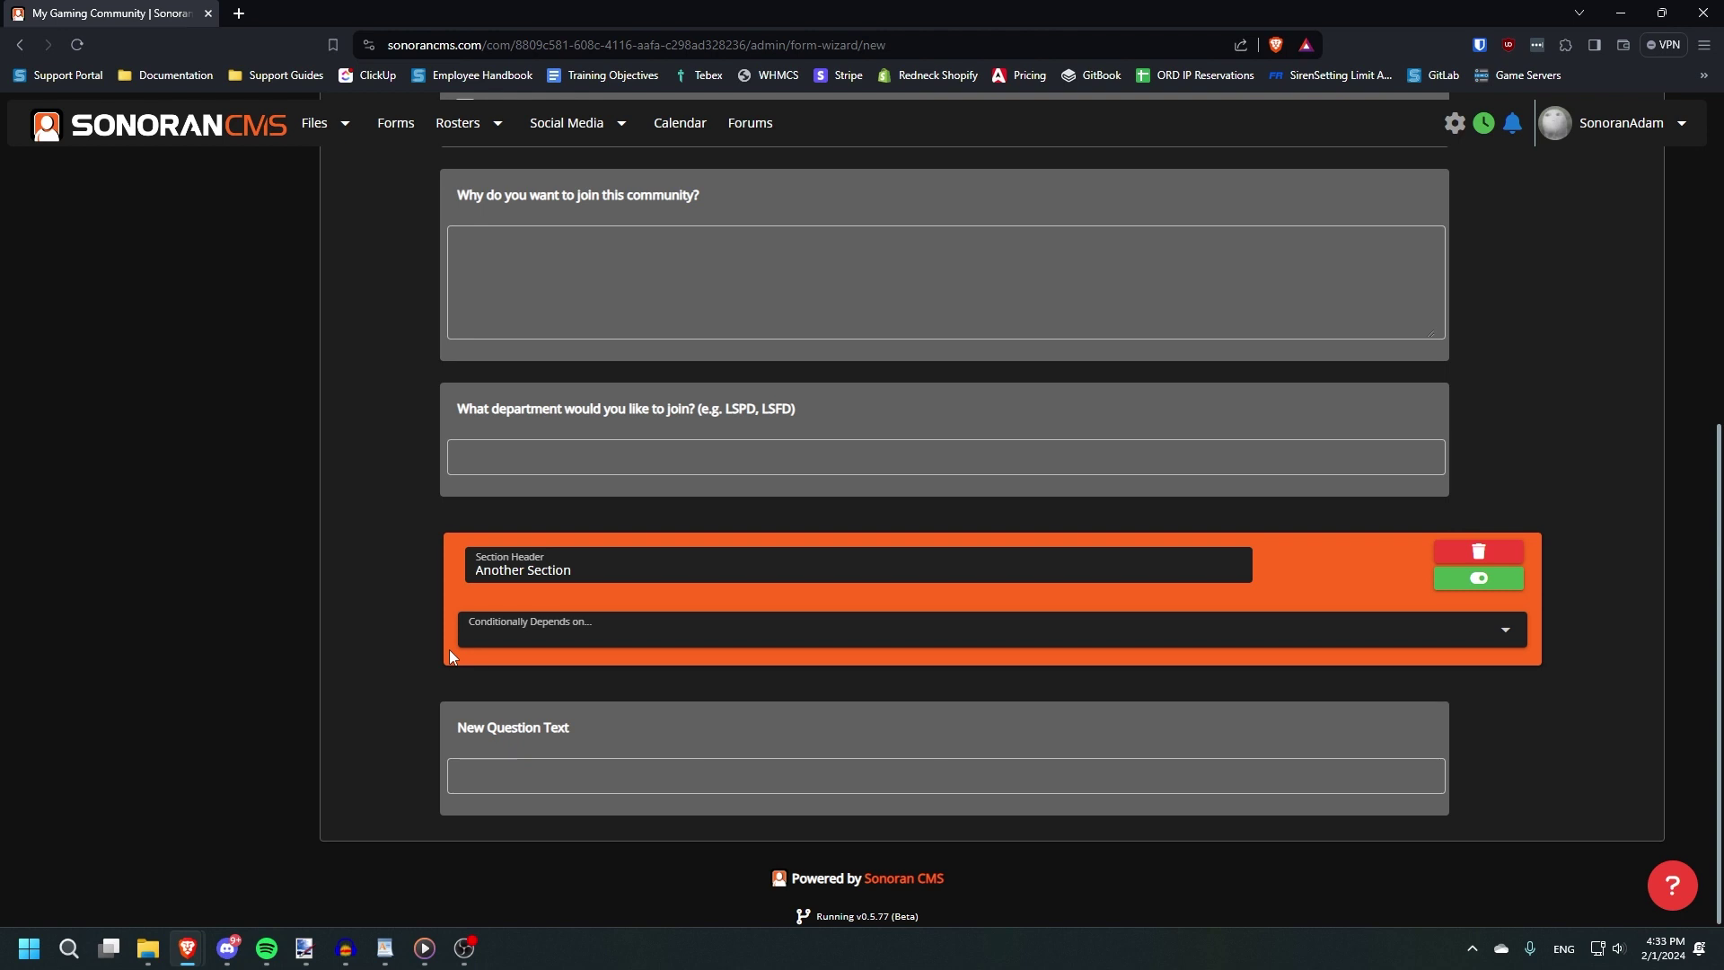
{"action": "left_click", "coordinate": [511, 635]}
{"action": "left_click", "coordinate": [519, 754]}
{"action": "left_click", "coordinate": [528, 676]}
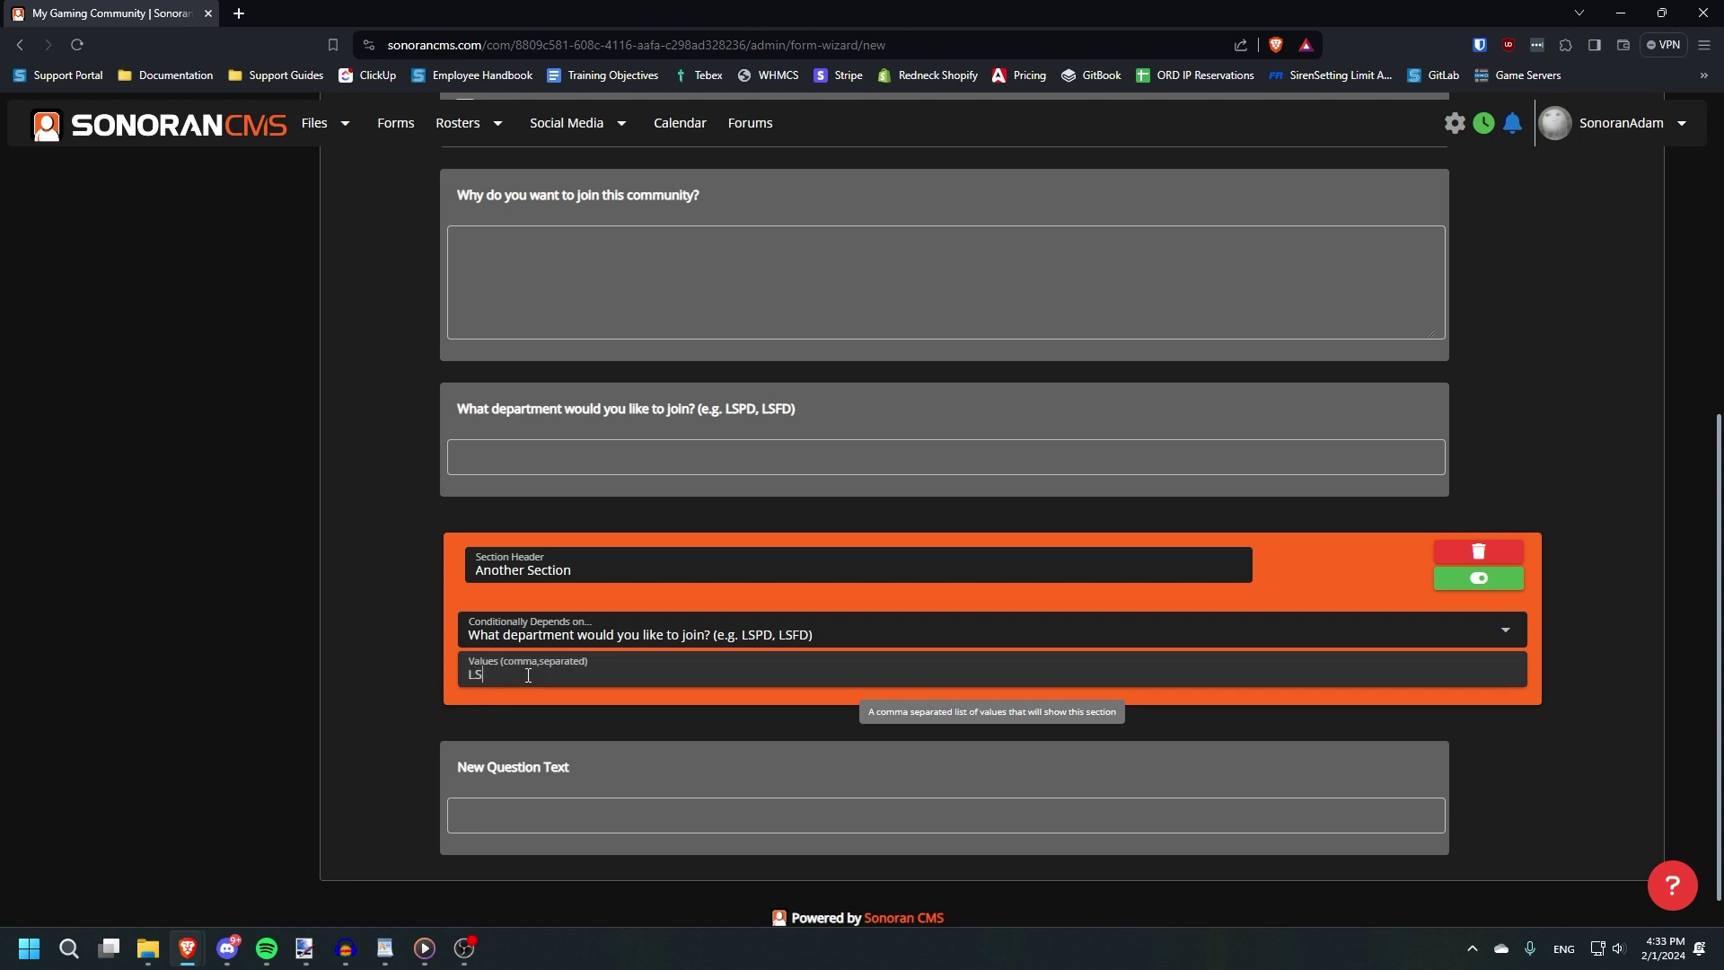
Set the section's question to 'Why do you want to be a member of the LSPD?' as a Text Area.
{"action": "left_click", "coordinate": [511, 767]}
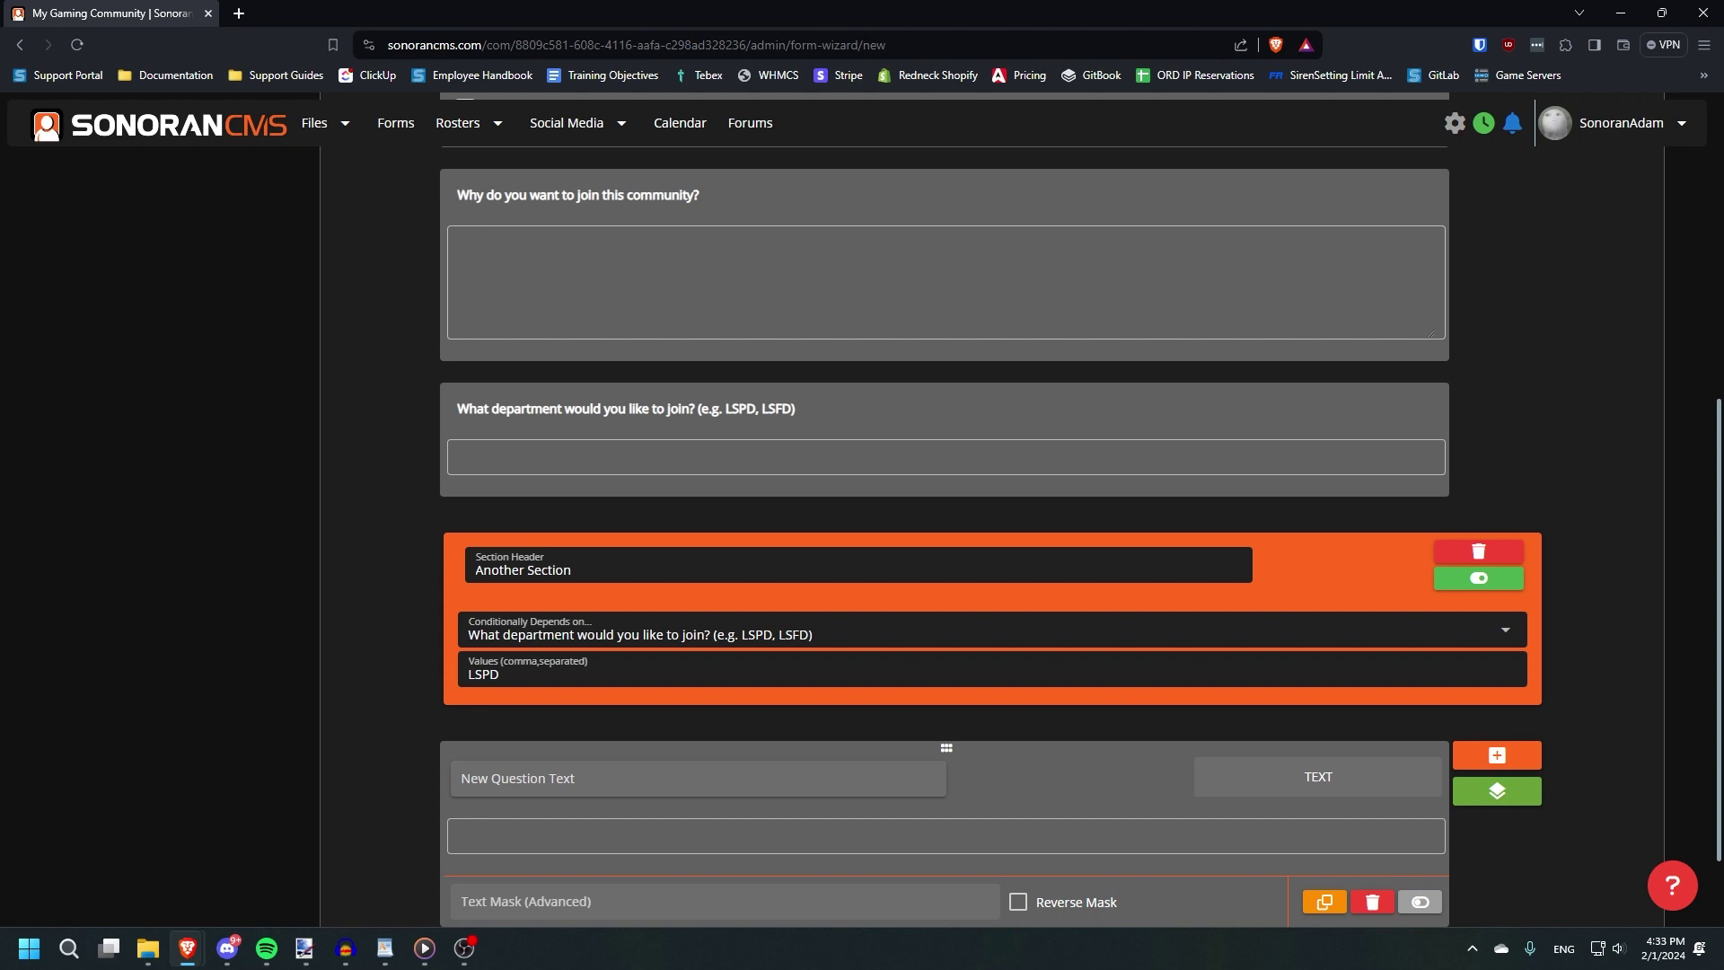
{"action": "type", "text": "Why do you want to be a member of the LSPD?"}
{"action": "scroll", "coordinate": [412, 743], "scroll_direction": "down", "scroll_amount": 2}
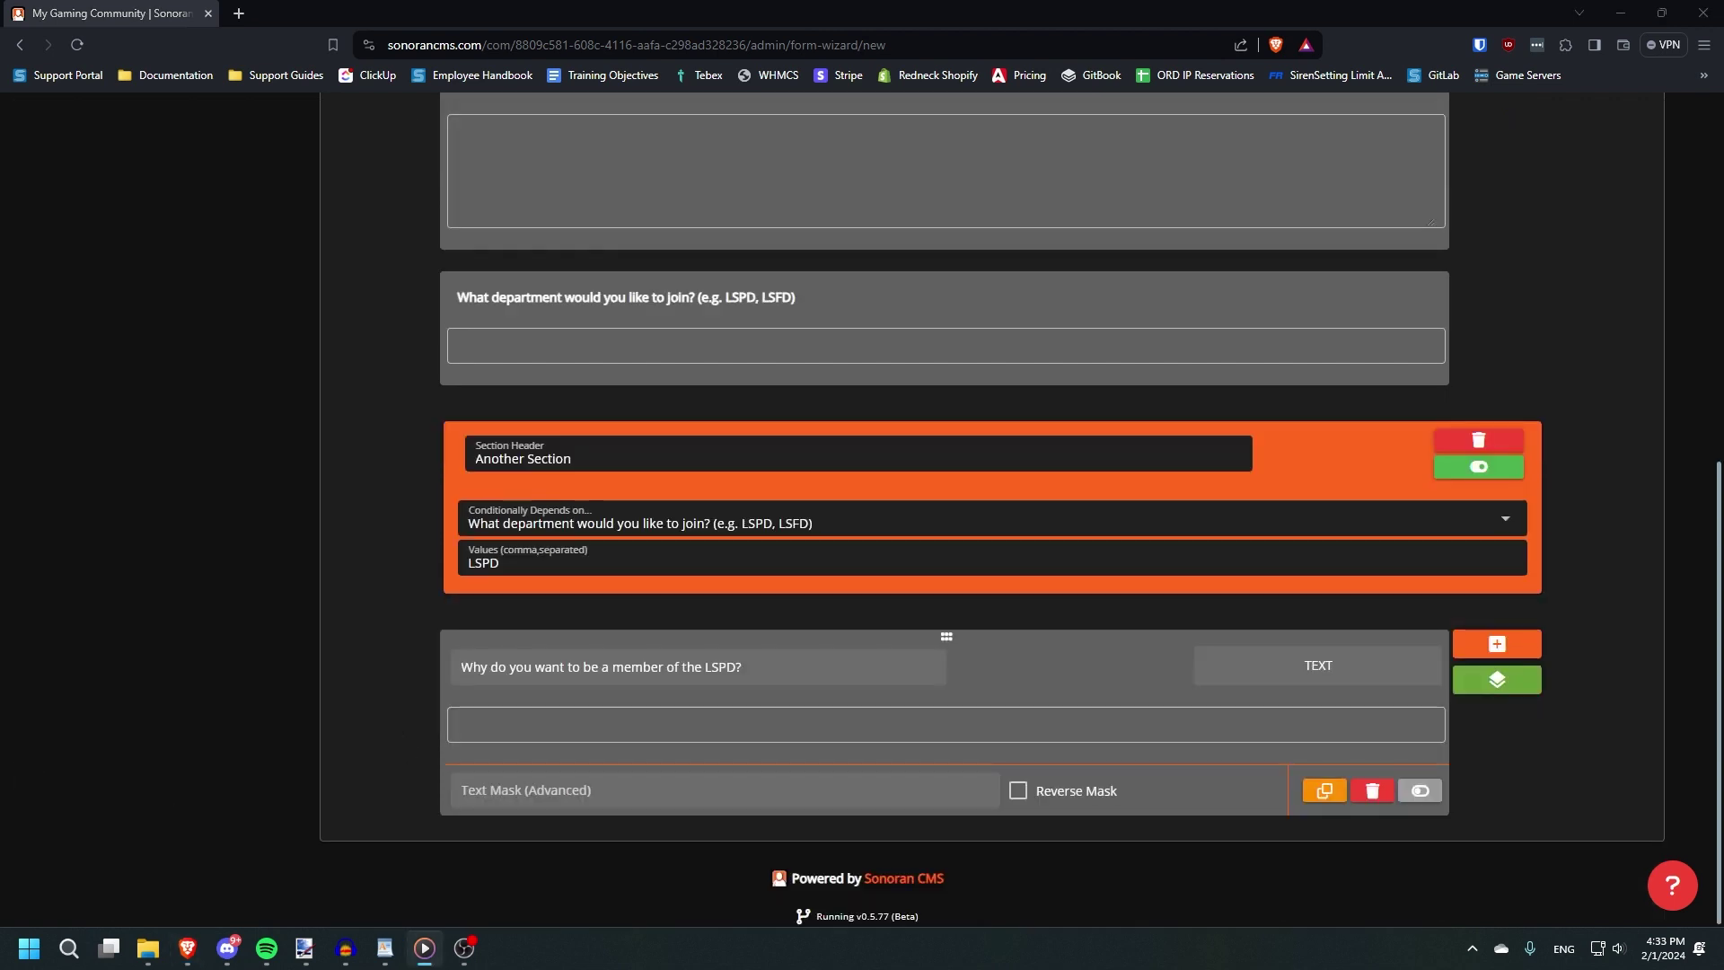
{"action": "left_click", "coordinate": [298, 432]}
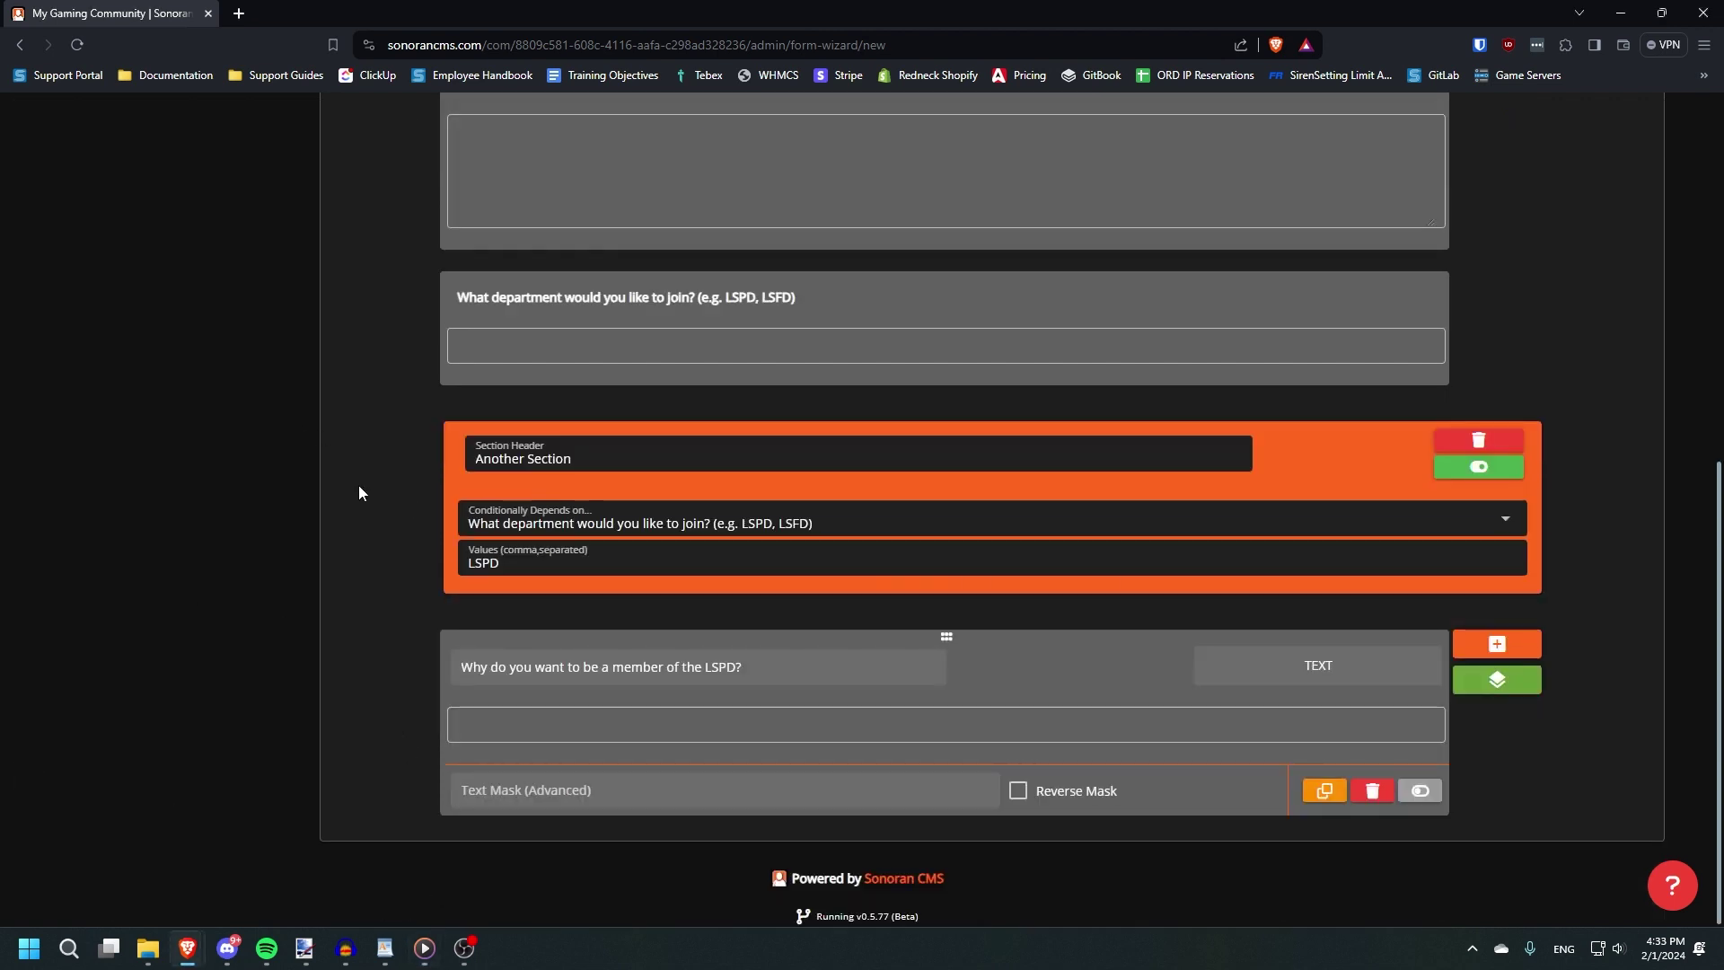
{"action": "scroll", "coordinate": [358, 492], "scroll_direction": "up", "scroll_amount": 5}
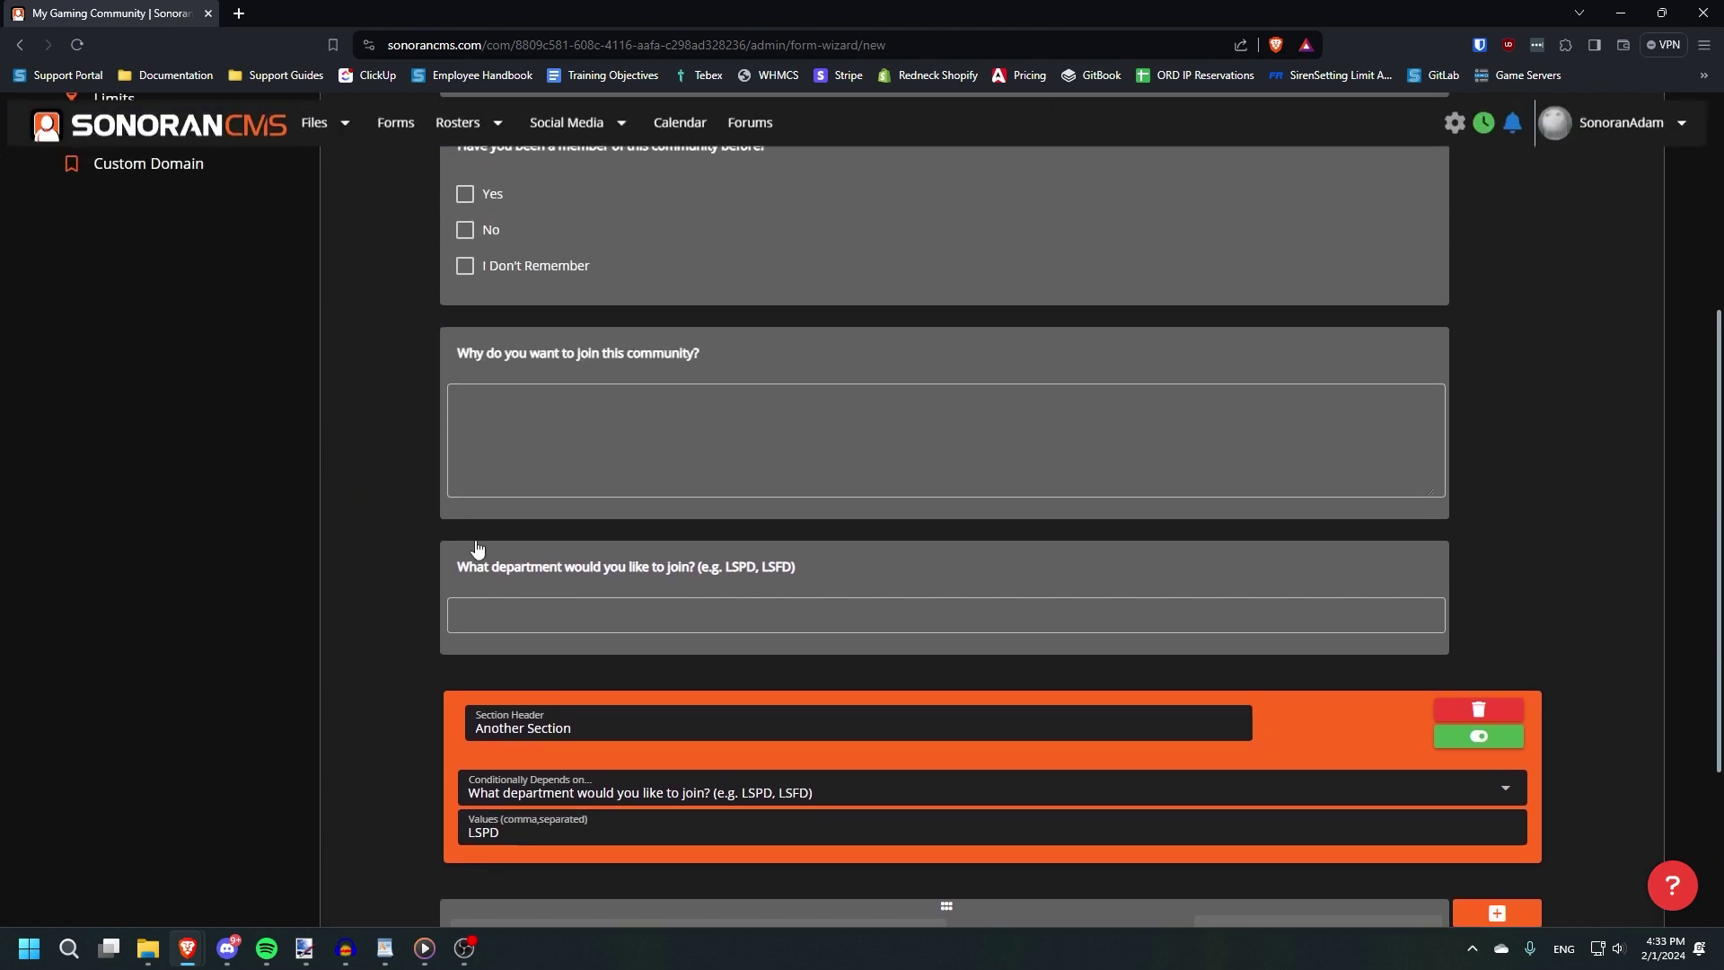
{"action": "scroll", "coordinate": [487, 590], "scroll_direction": "down", "scroll_amount": 3}
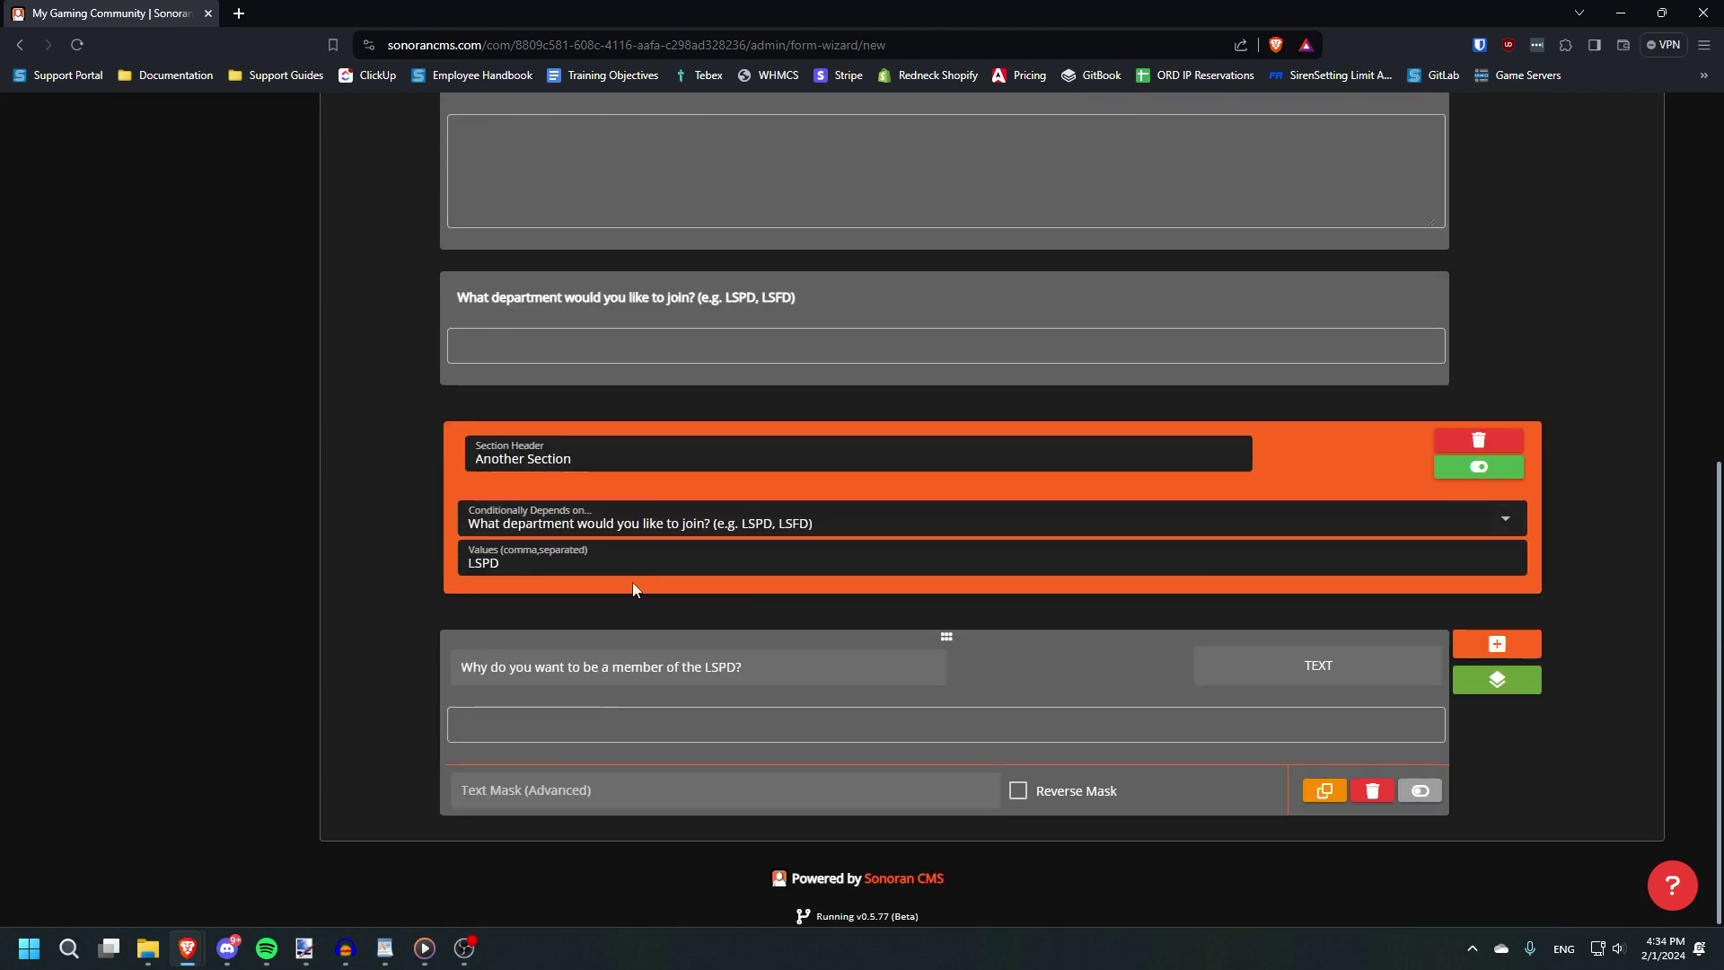
{"action": "left_click", "coordinate": [1317, 664]}
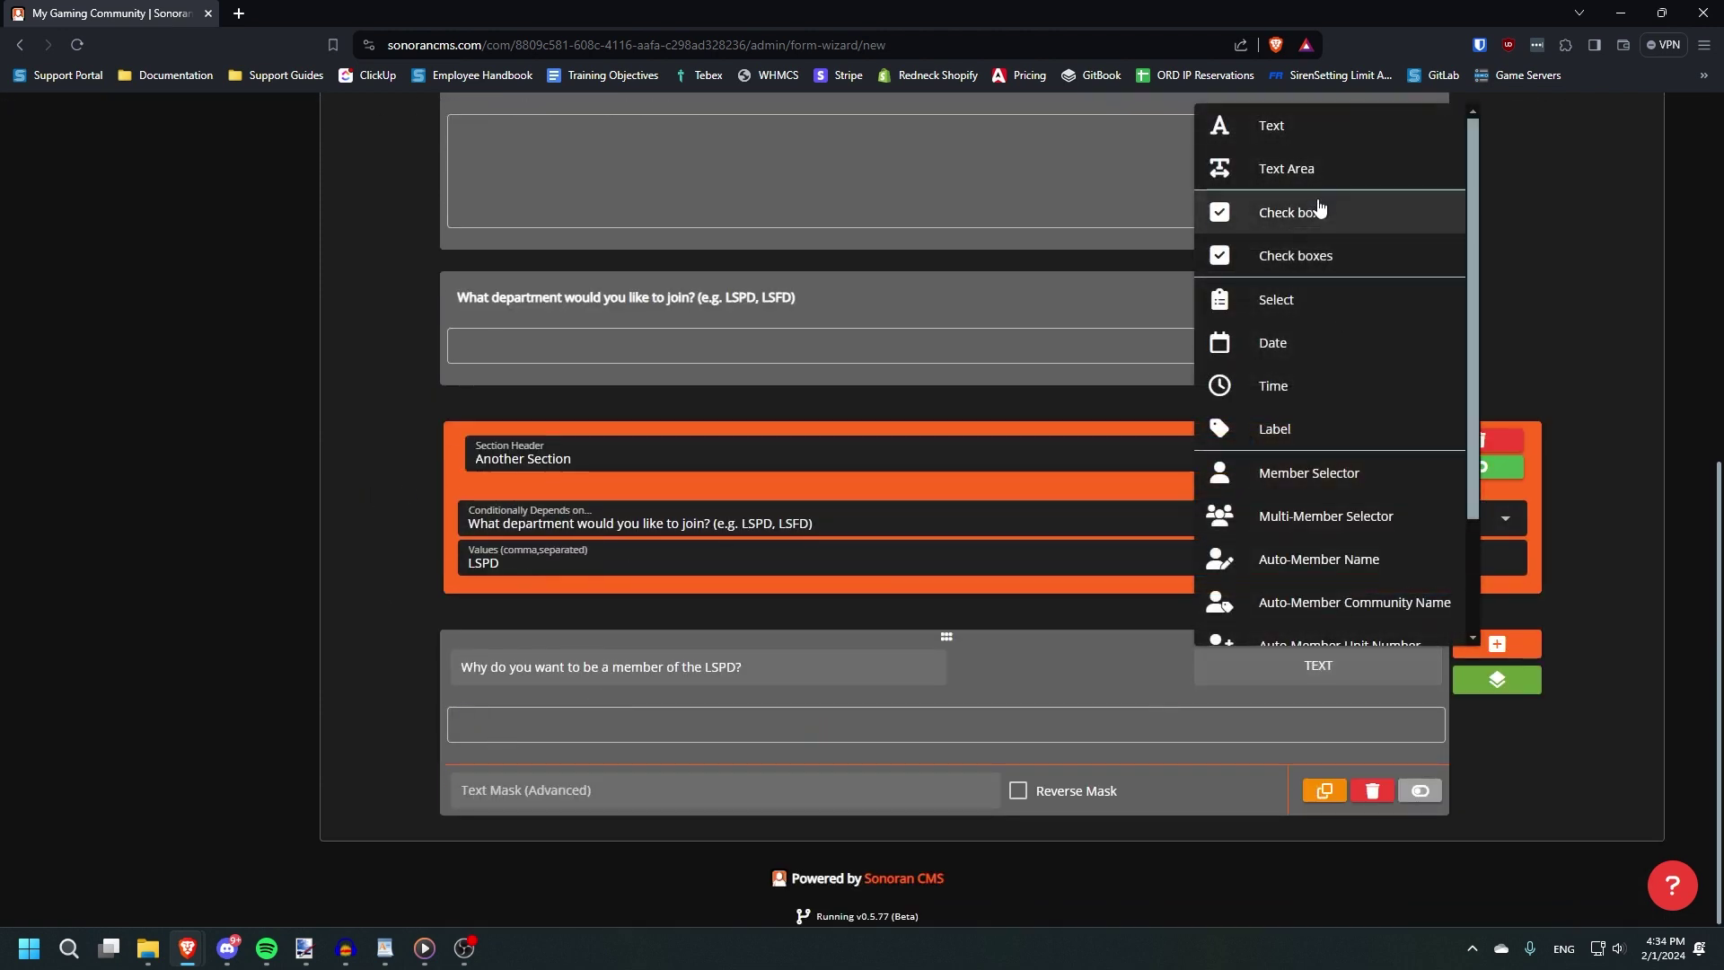
{"action": "left_click", "coordinate": [1262, 165]}
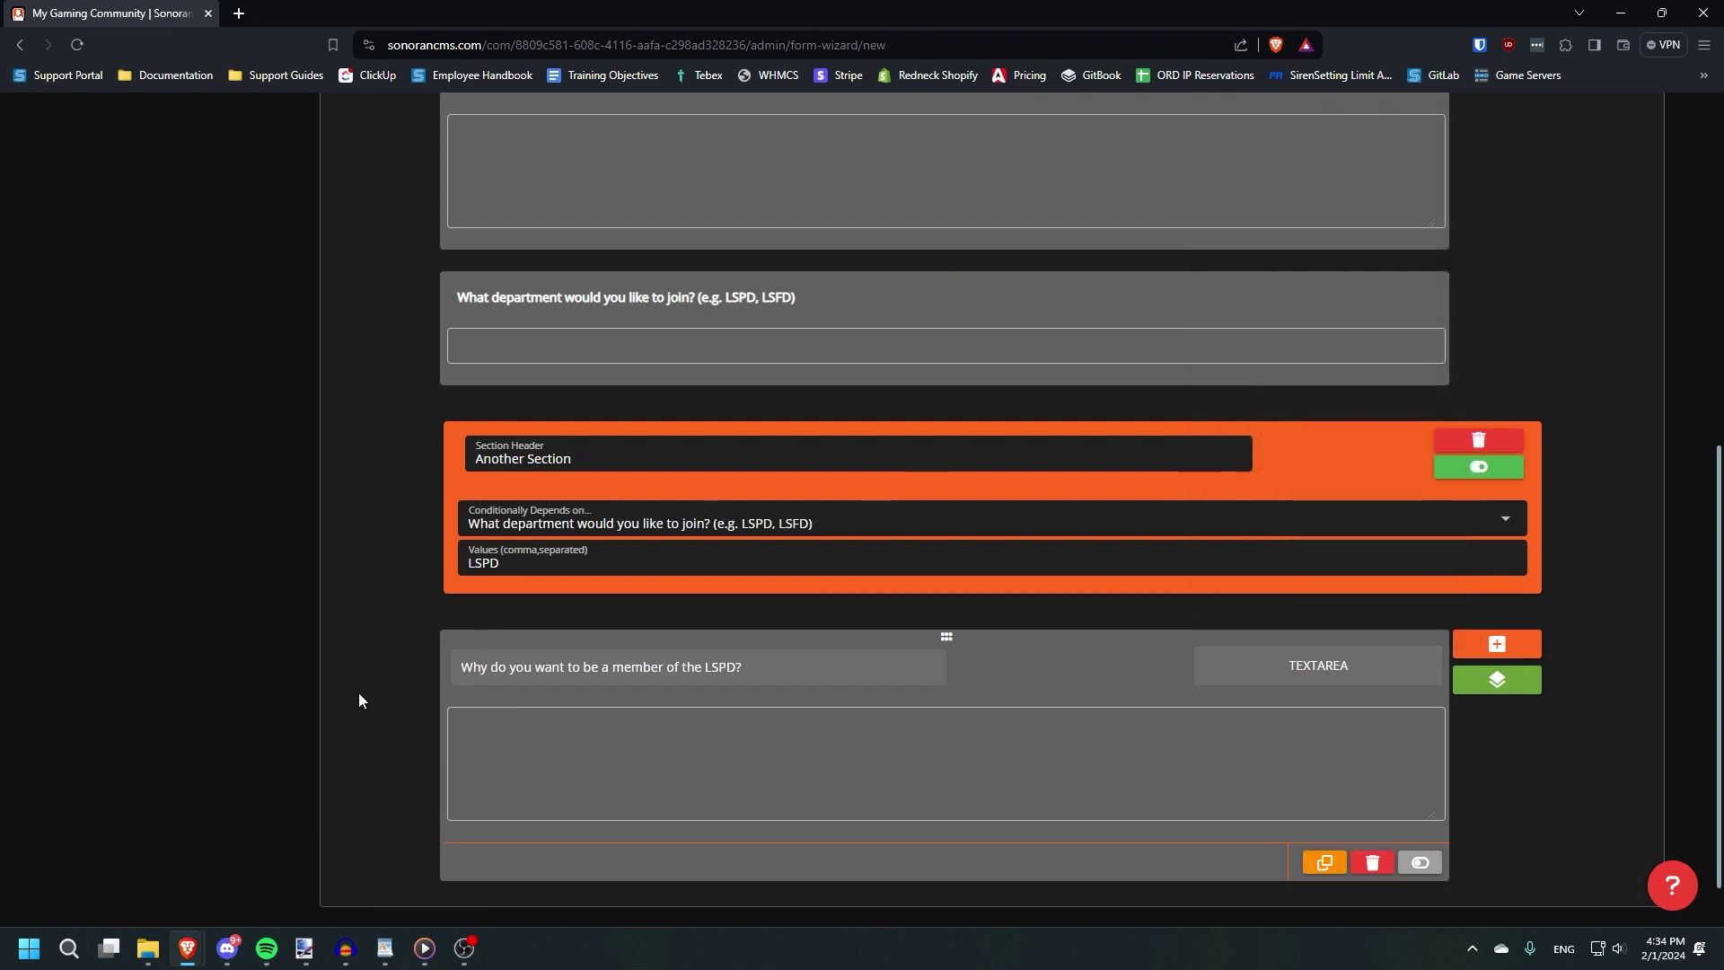
{"action": "scroll", "coordinate": [359, 692], "scroll_direction": "up", "scroll_amount": 10}
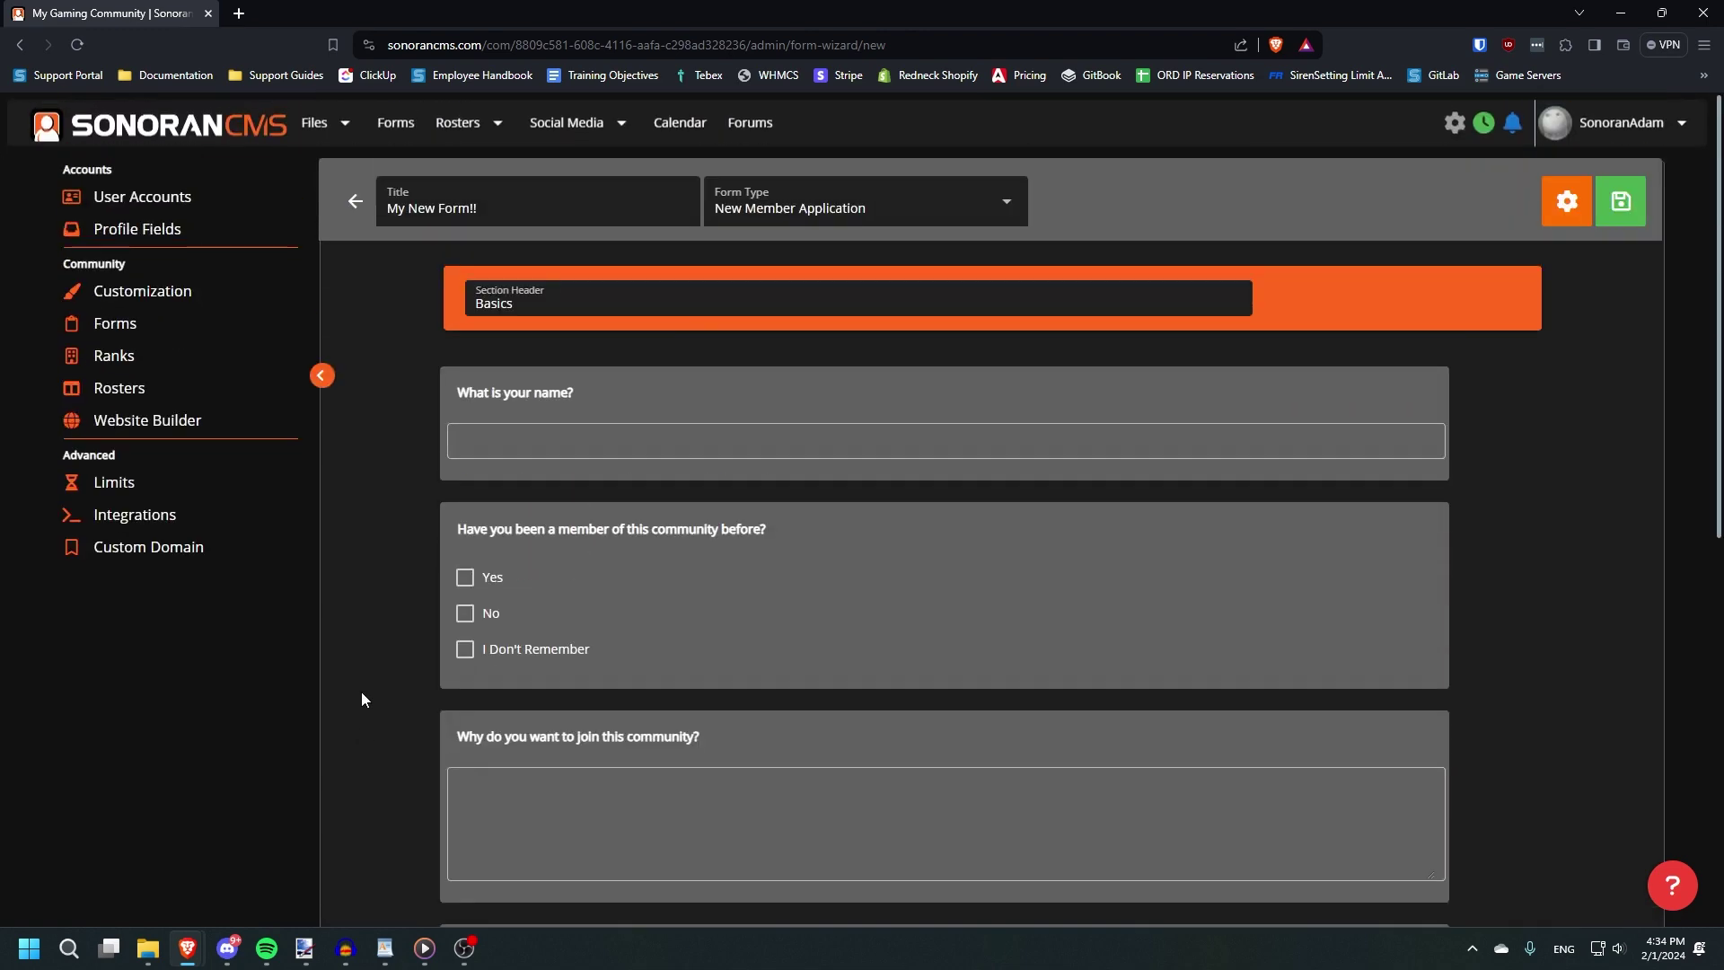
Review the form settings' submission limits and locate the Change Form Stage permission.
{"action": "left_click", "coordinate": [1567, 200]}
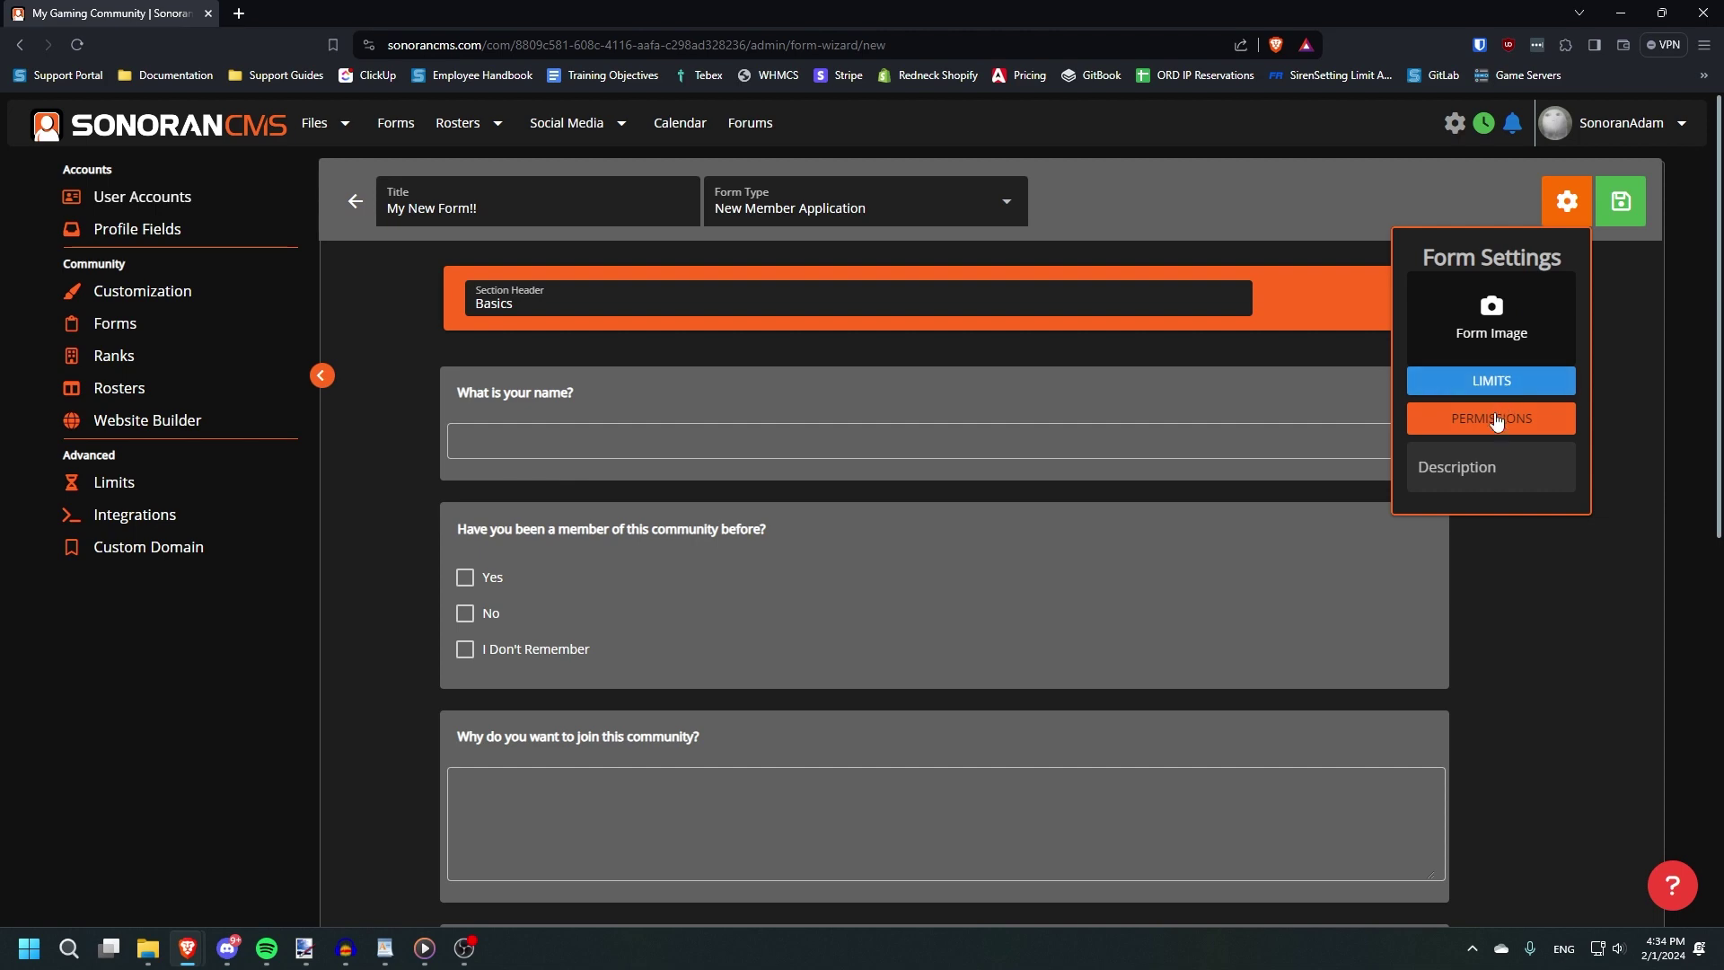
{"action": "left_click", "coordinate": [1463, 395]}
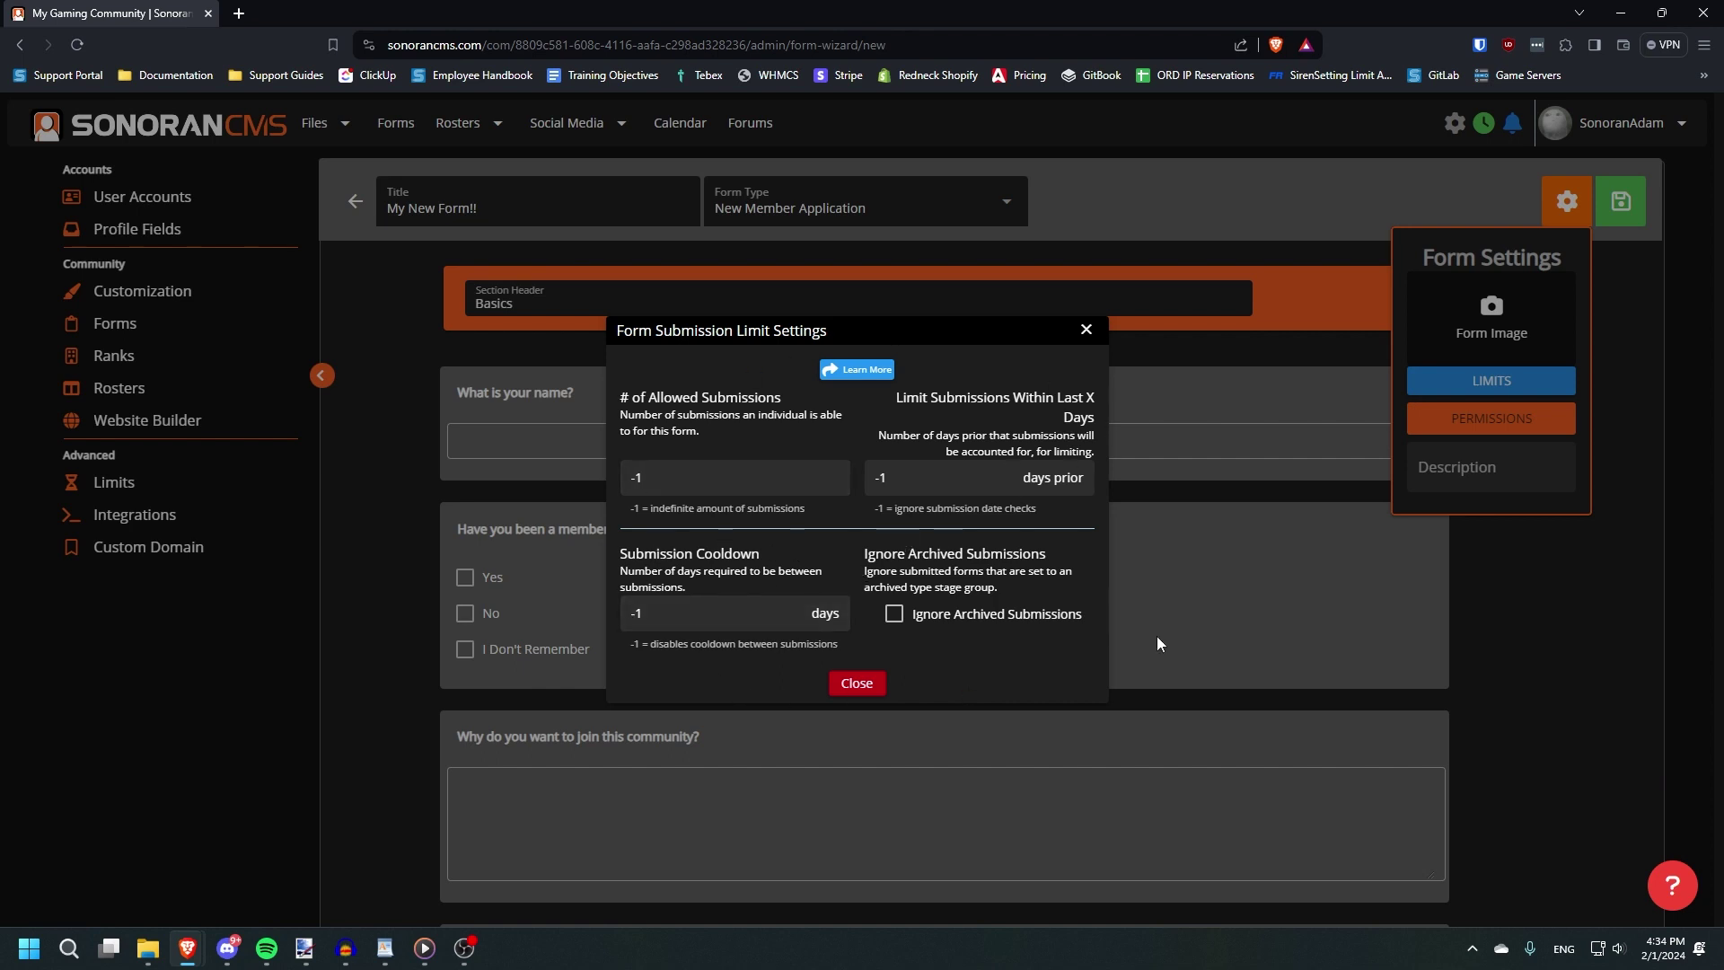
{"action": "left_click", "coordinate": [858, 684]}
{"action": "left_click", "coordinate": [1499, 419]}
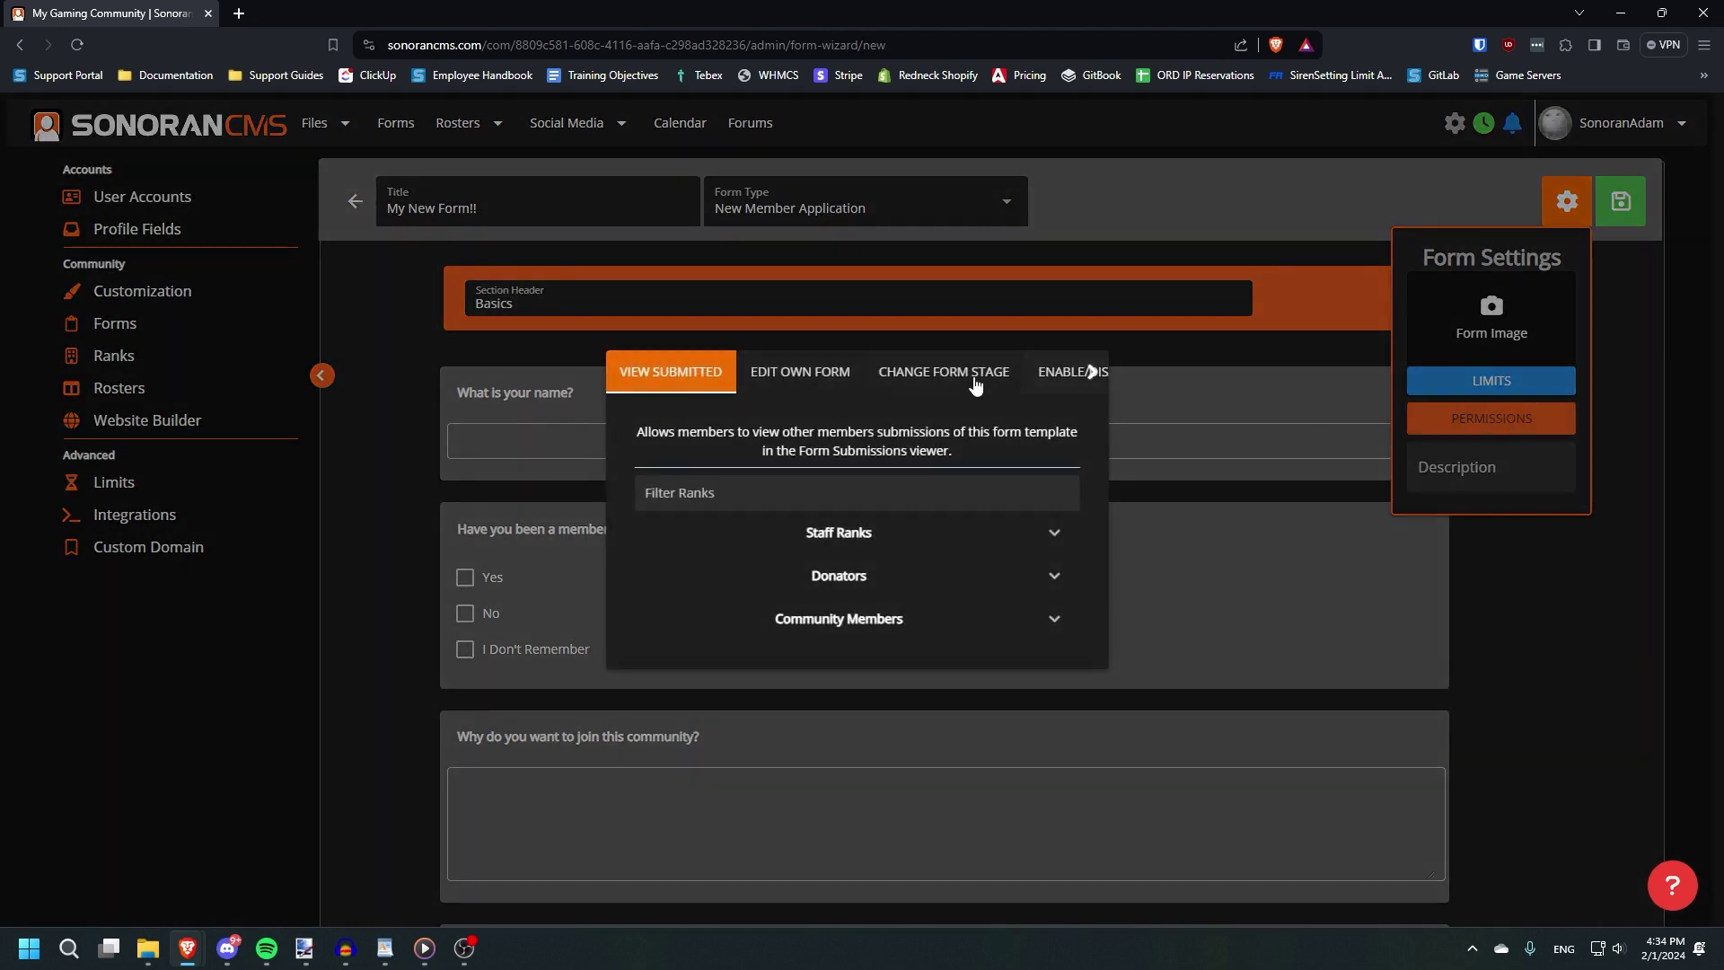
{"action": "left_click", "coordinate": [706, 533]}
{"action": "left_click", "coordinate": [744, 444]}
{"action": "left_click", "coordinate": [958, 389]}
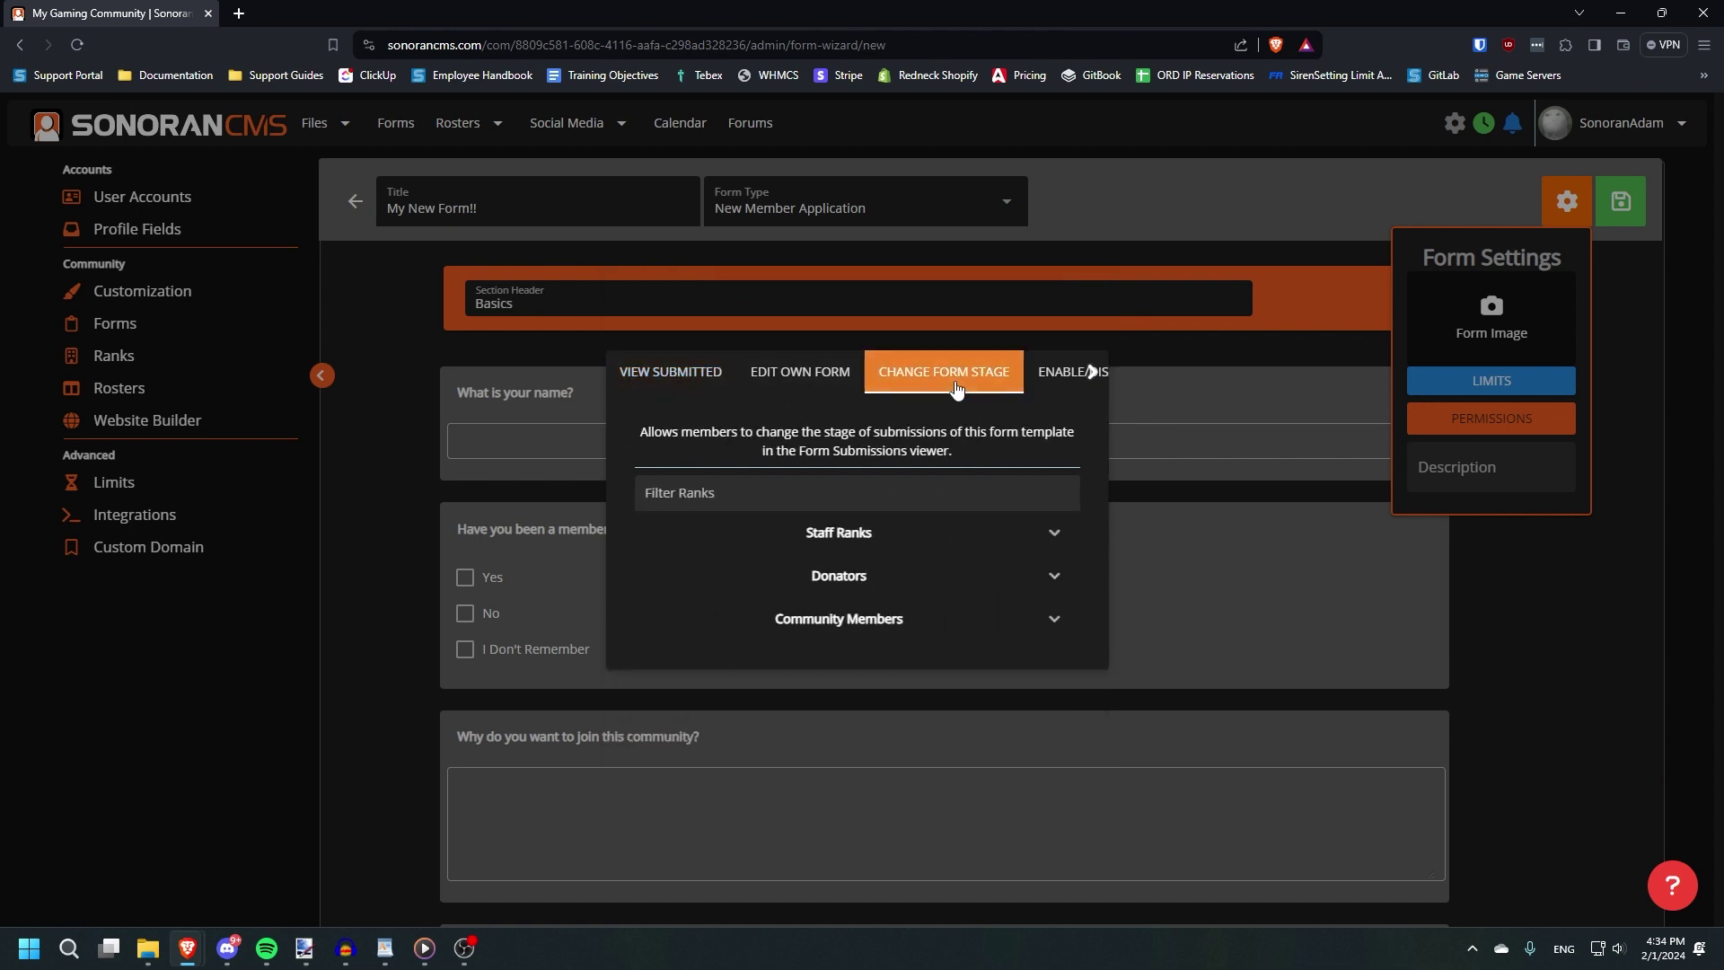
{"action": "left_click", "coordinate": [827, 389]}
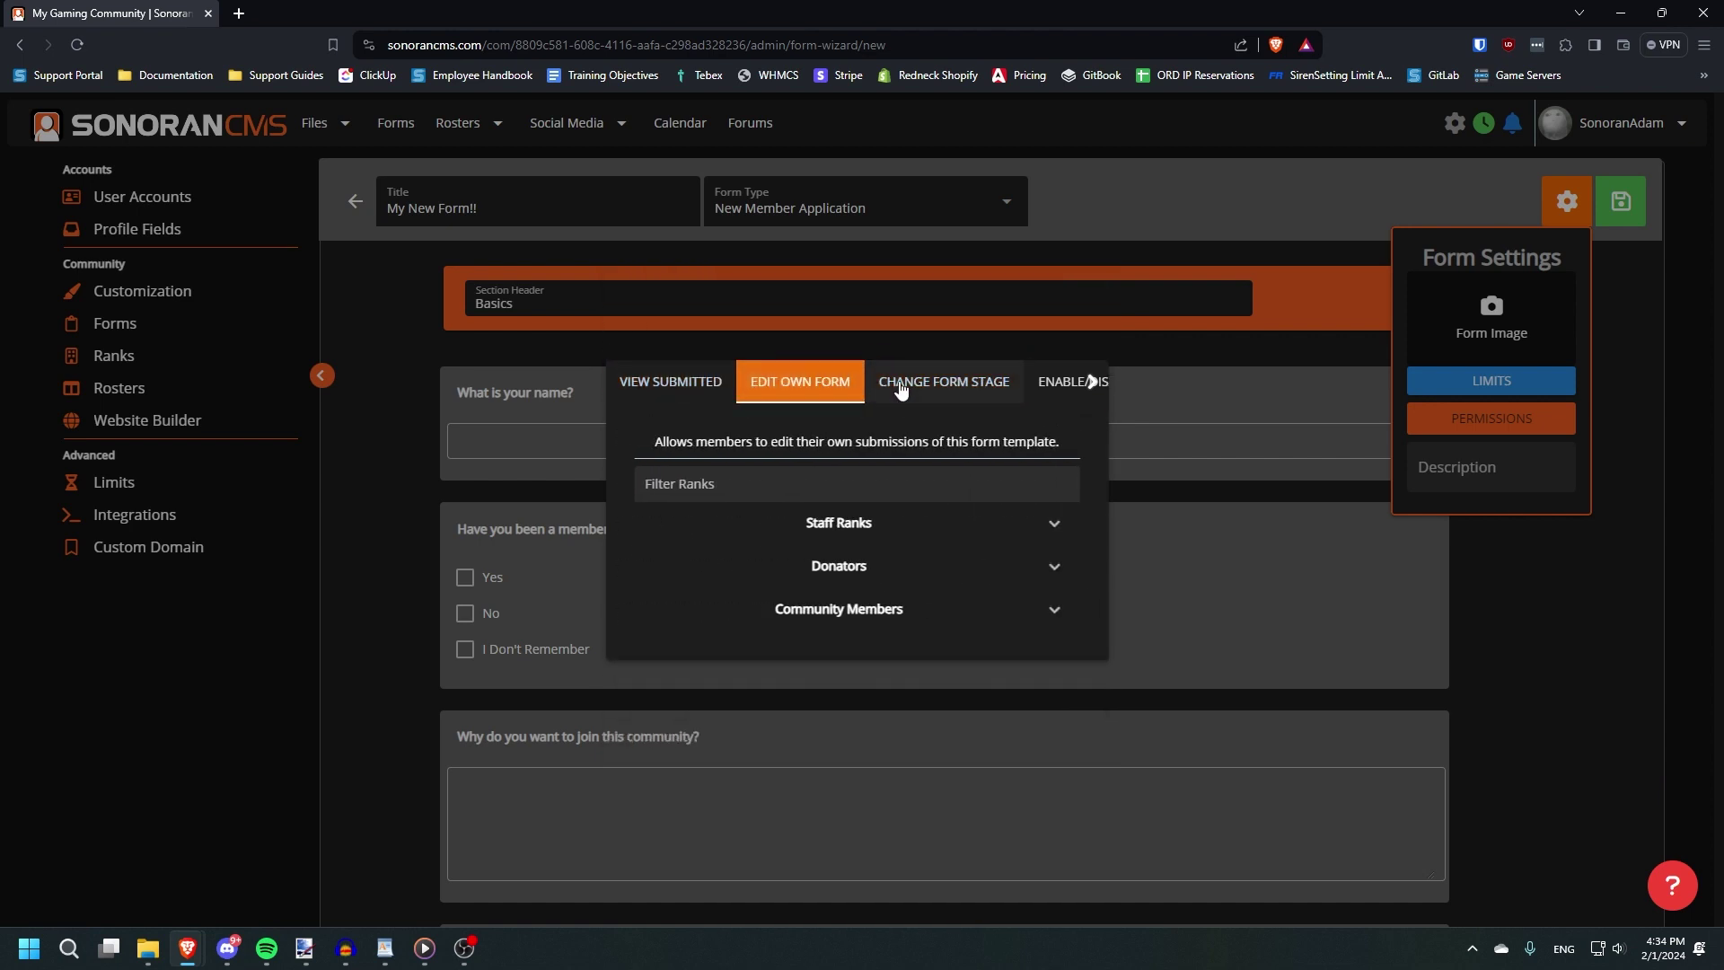
{"action": "left_click", "coordinate": [925, 374]}
Grant Change Form Stage to the Manager, Super Admin, Moderator and Admin ranks, then return to Forms.
{"action": "left_click", "coordinate": [867, 539]}
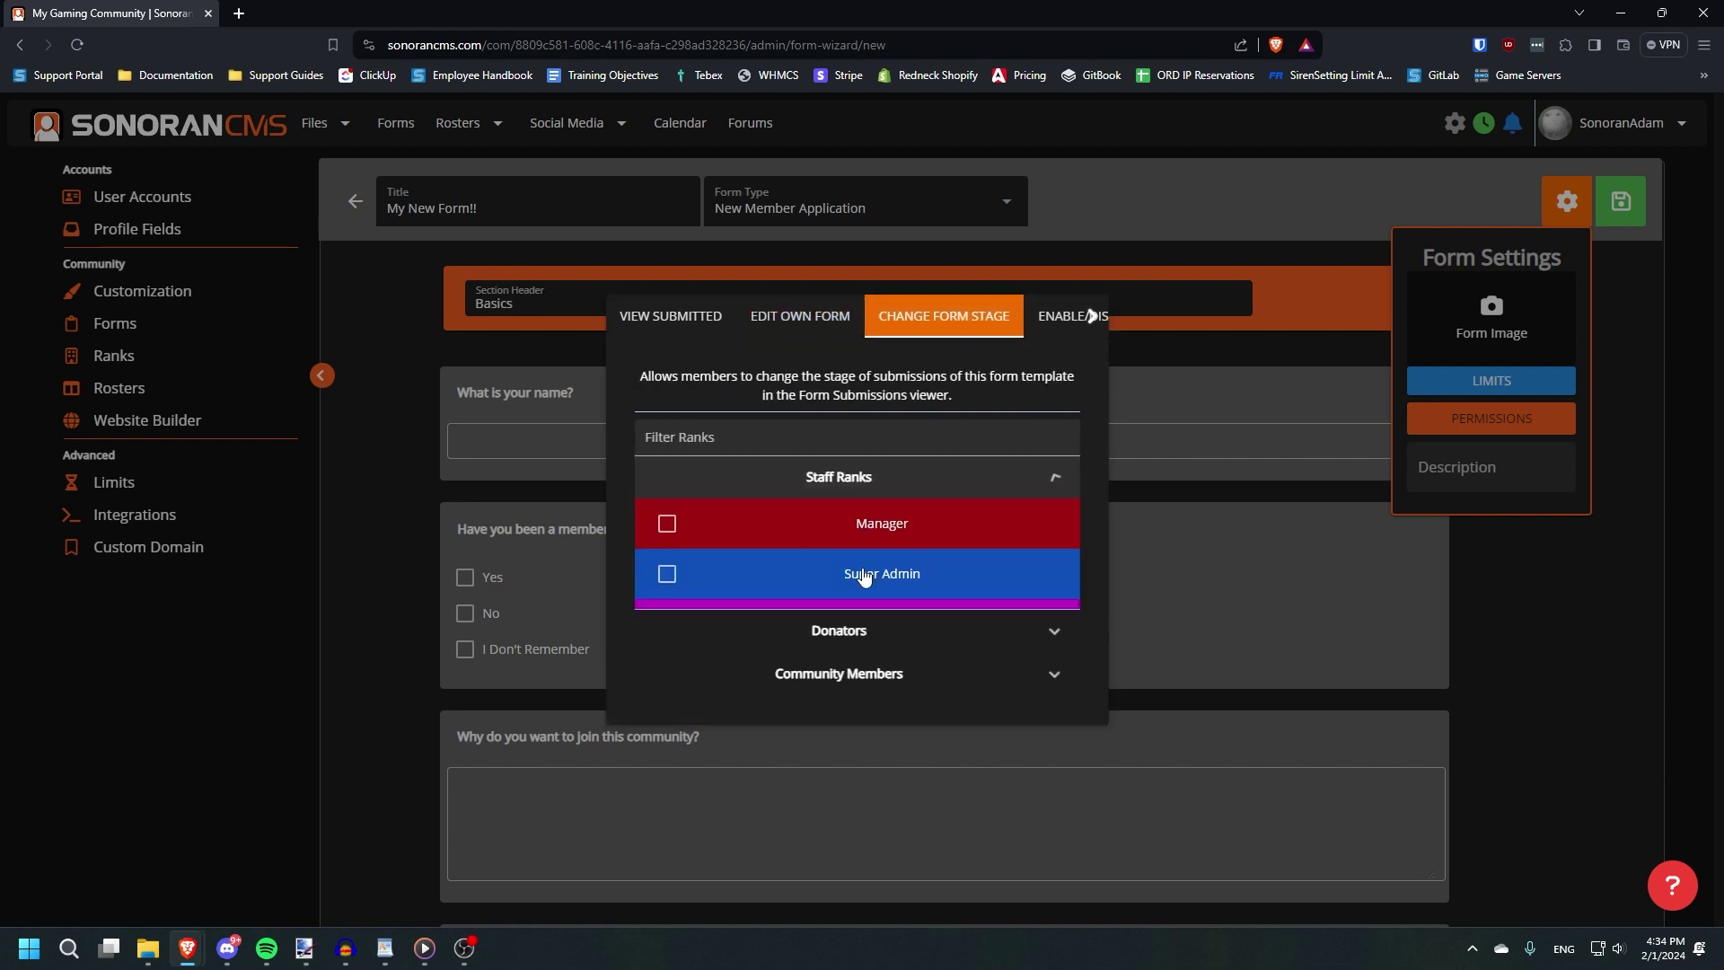
{"action": "left_click", "coordinate": [862, 489]}
{"action": "left_click", "coordinate": [802, 535]}
{"action": "left_click", "coordinate": [810, 593]}
{"action": "left_click", "coordinate": [817, 626]}
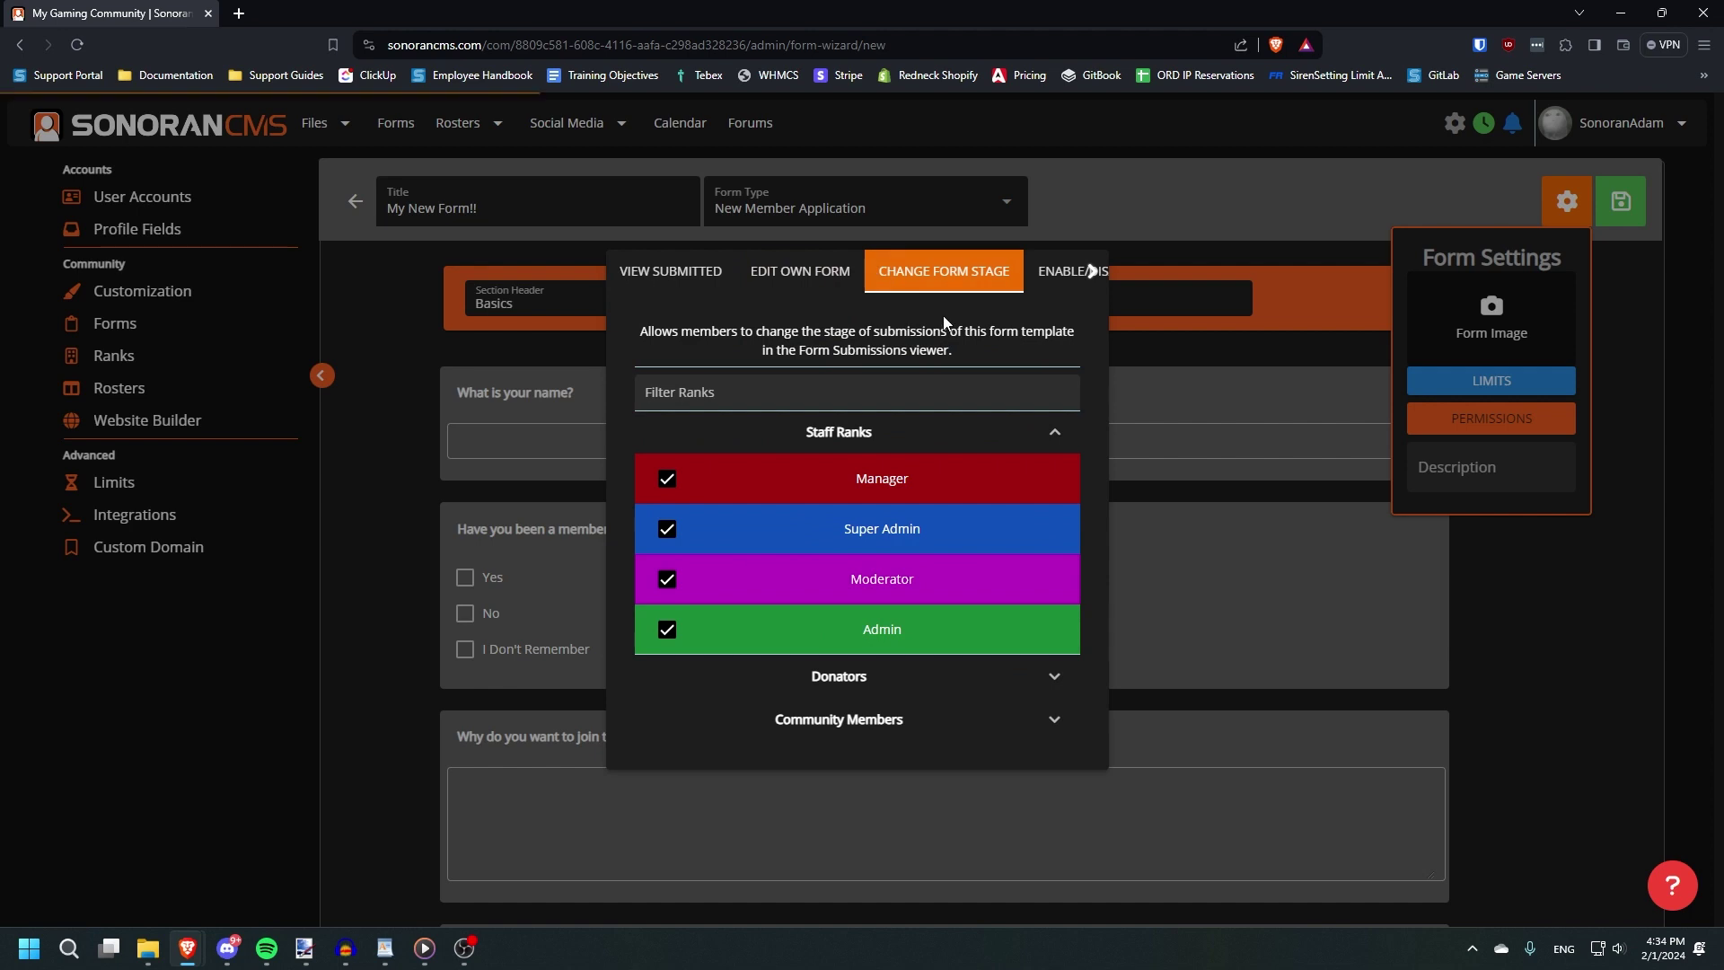
{"action": "left_click", "coordinate": [1111, 352]}
{"action": "left_click", "coordinate": [1625, 210]}
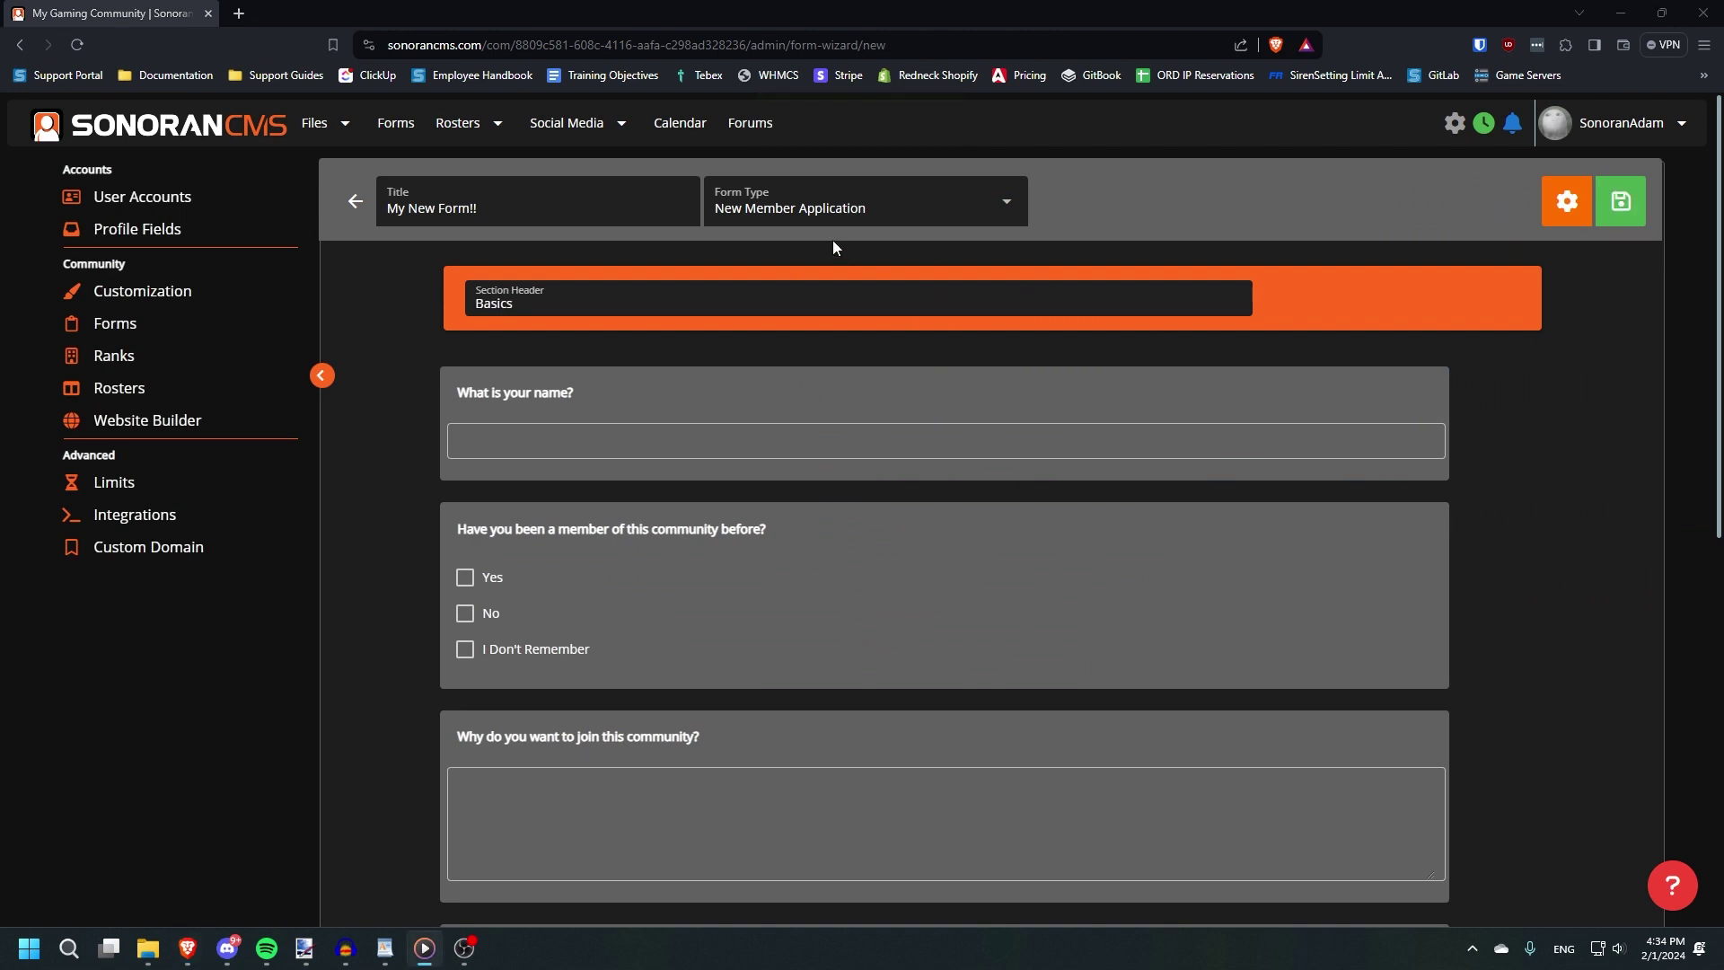
{"action": "left_click", "coordinate": [195, 330]}
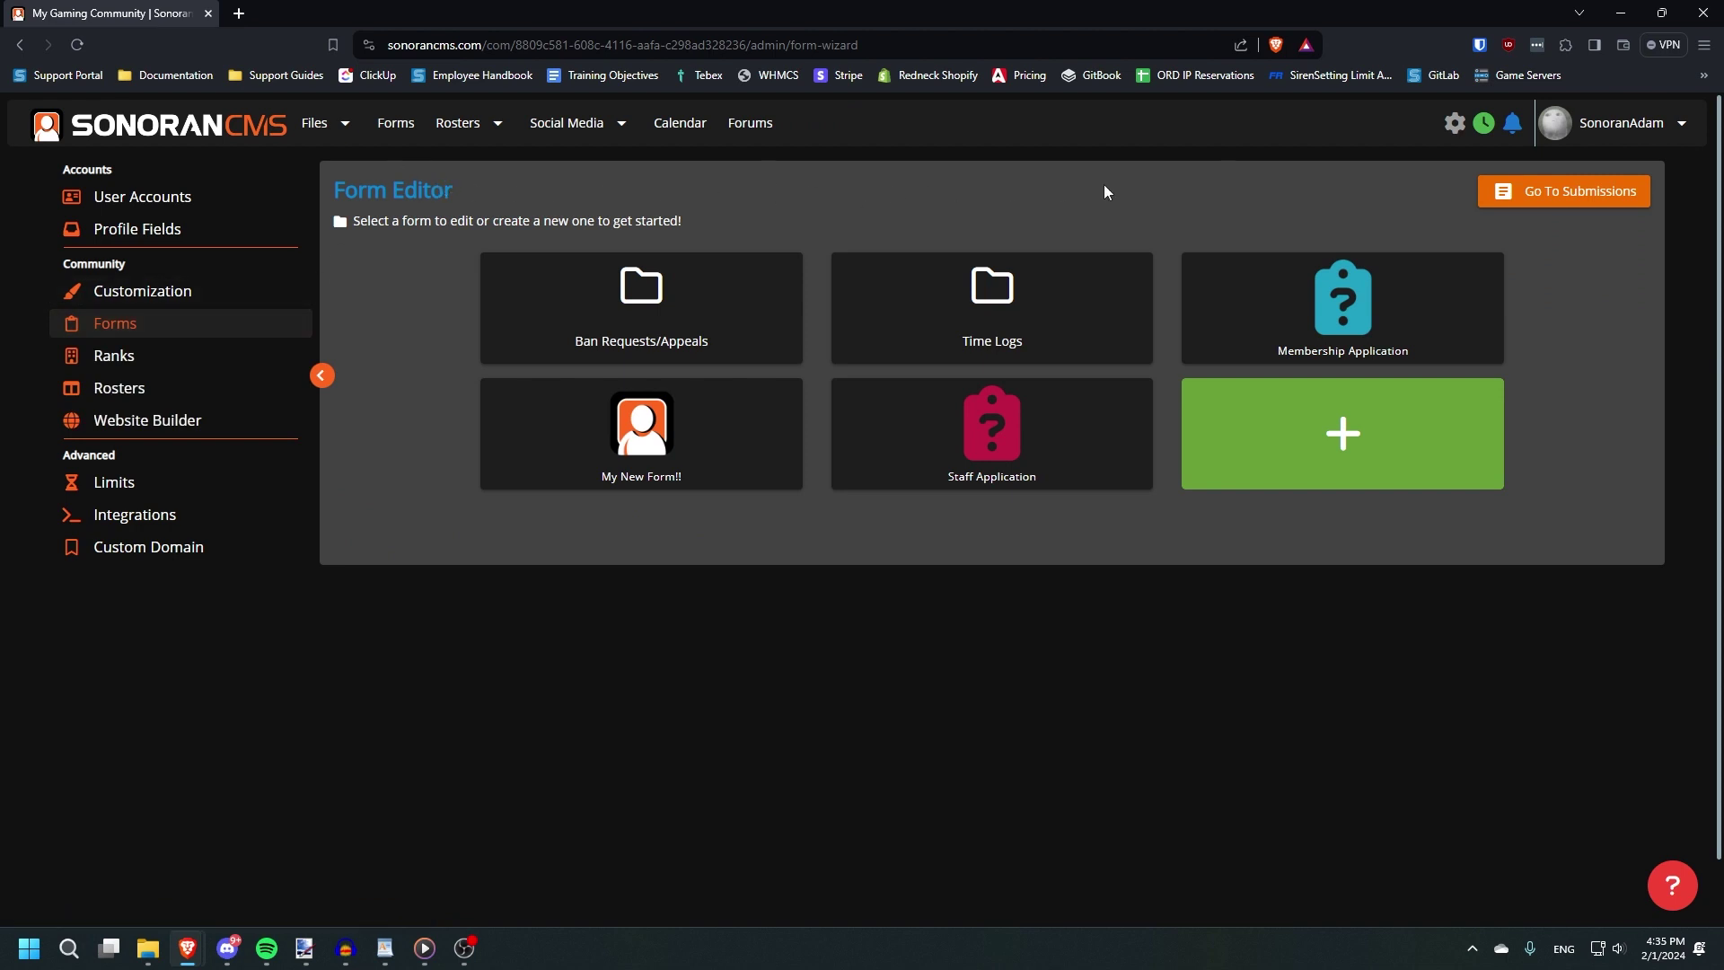
Open MY NEW FORM!!'s submission stages and inspect the Pending stage settings without changes.
{"action": "left_click", "coordinate": [1568, 207]}
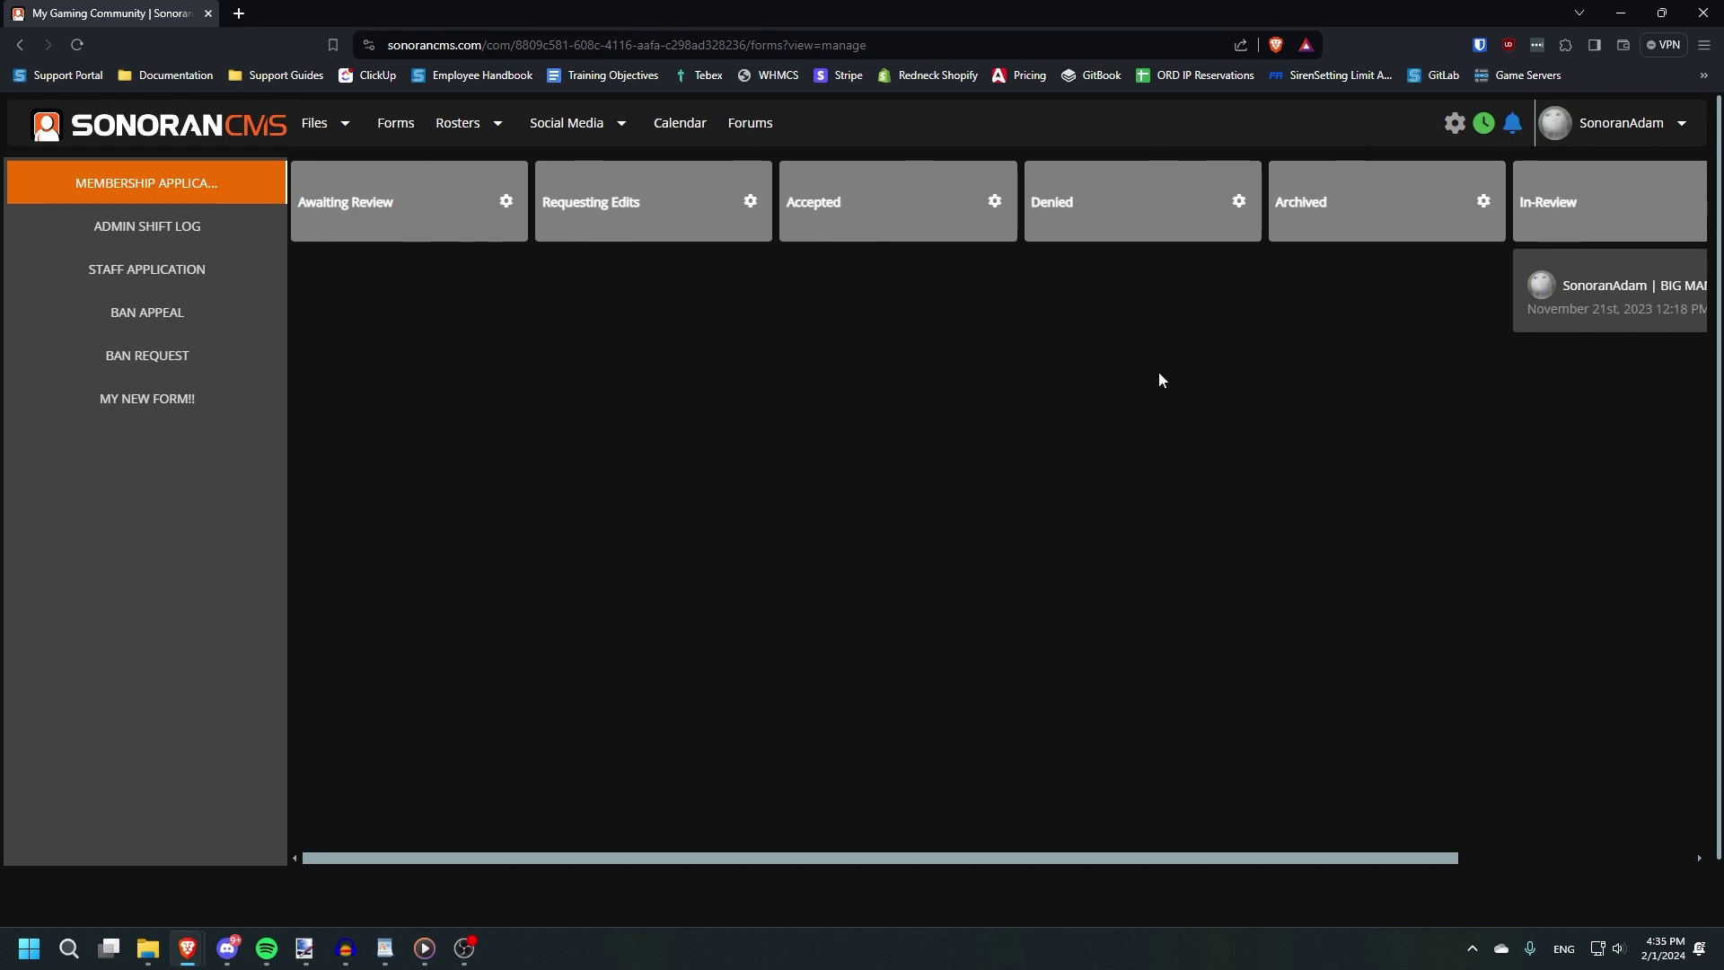
{"action": "left_click", "coordinate": [153, 404]}
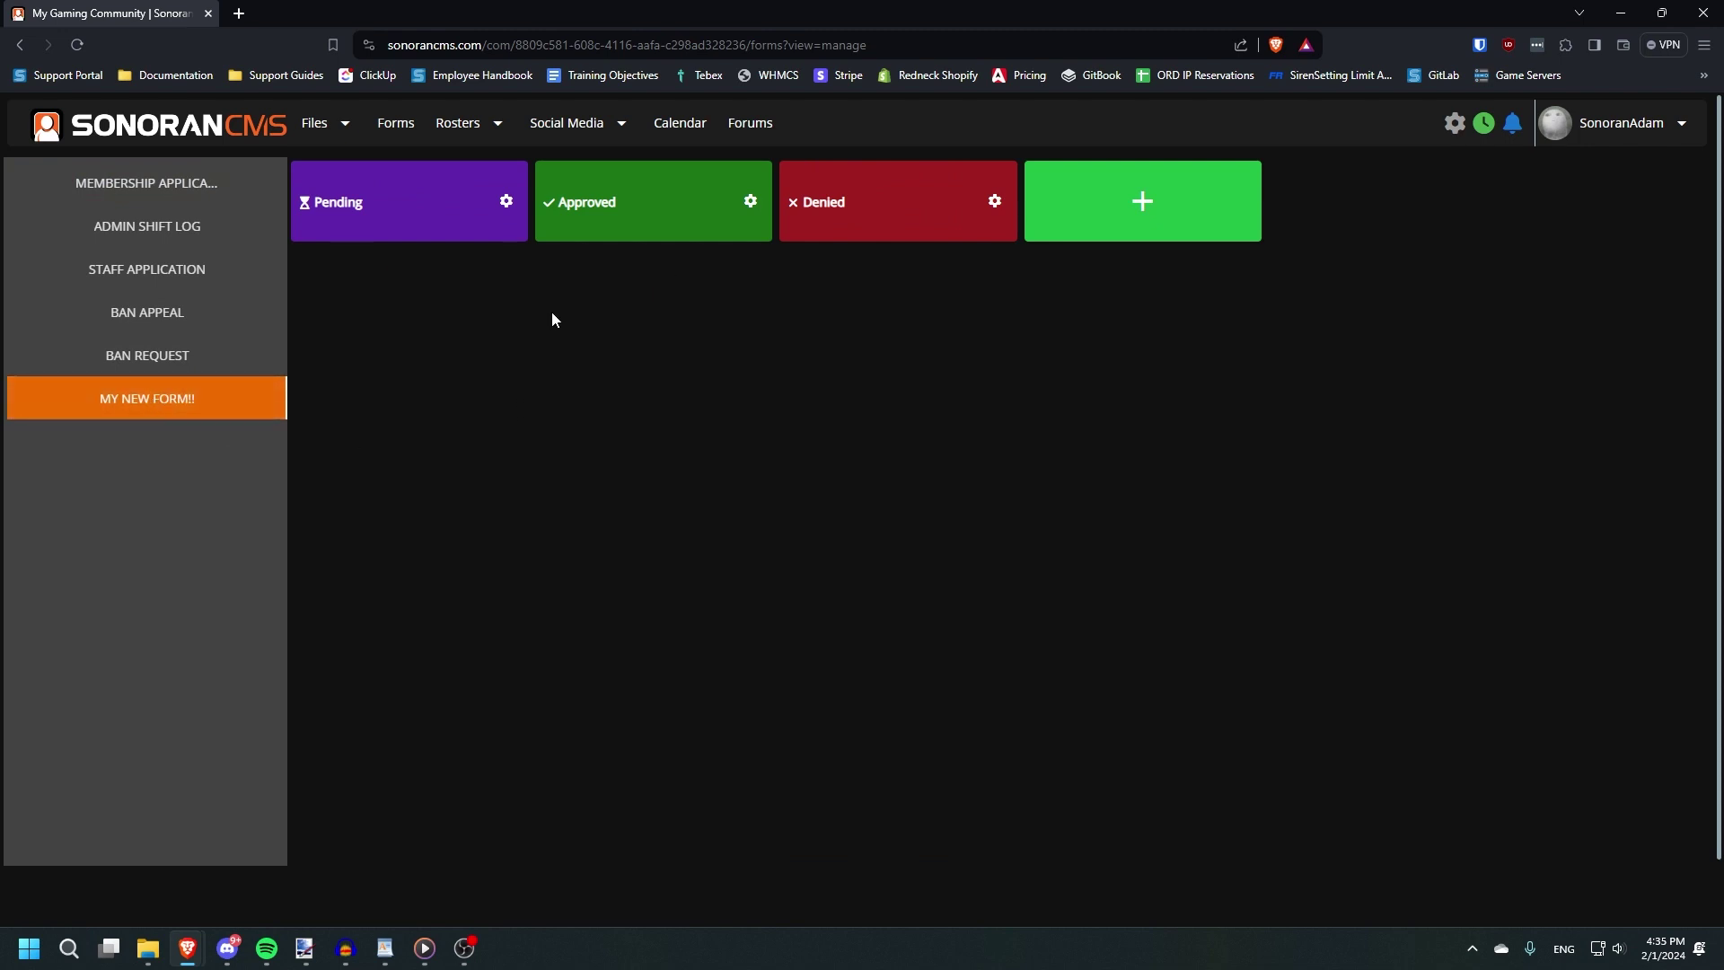
{"action": "left_click", "coordinate": [505, 203]}
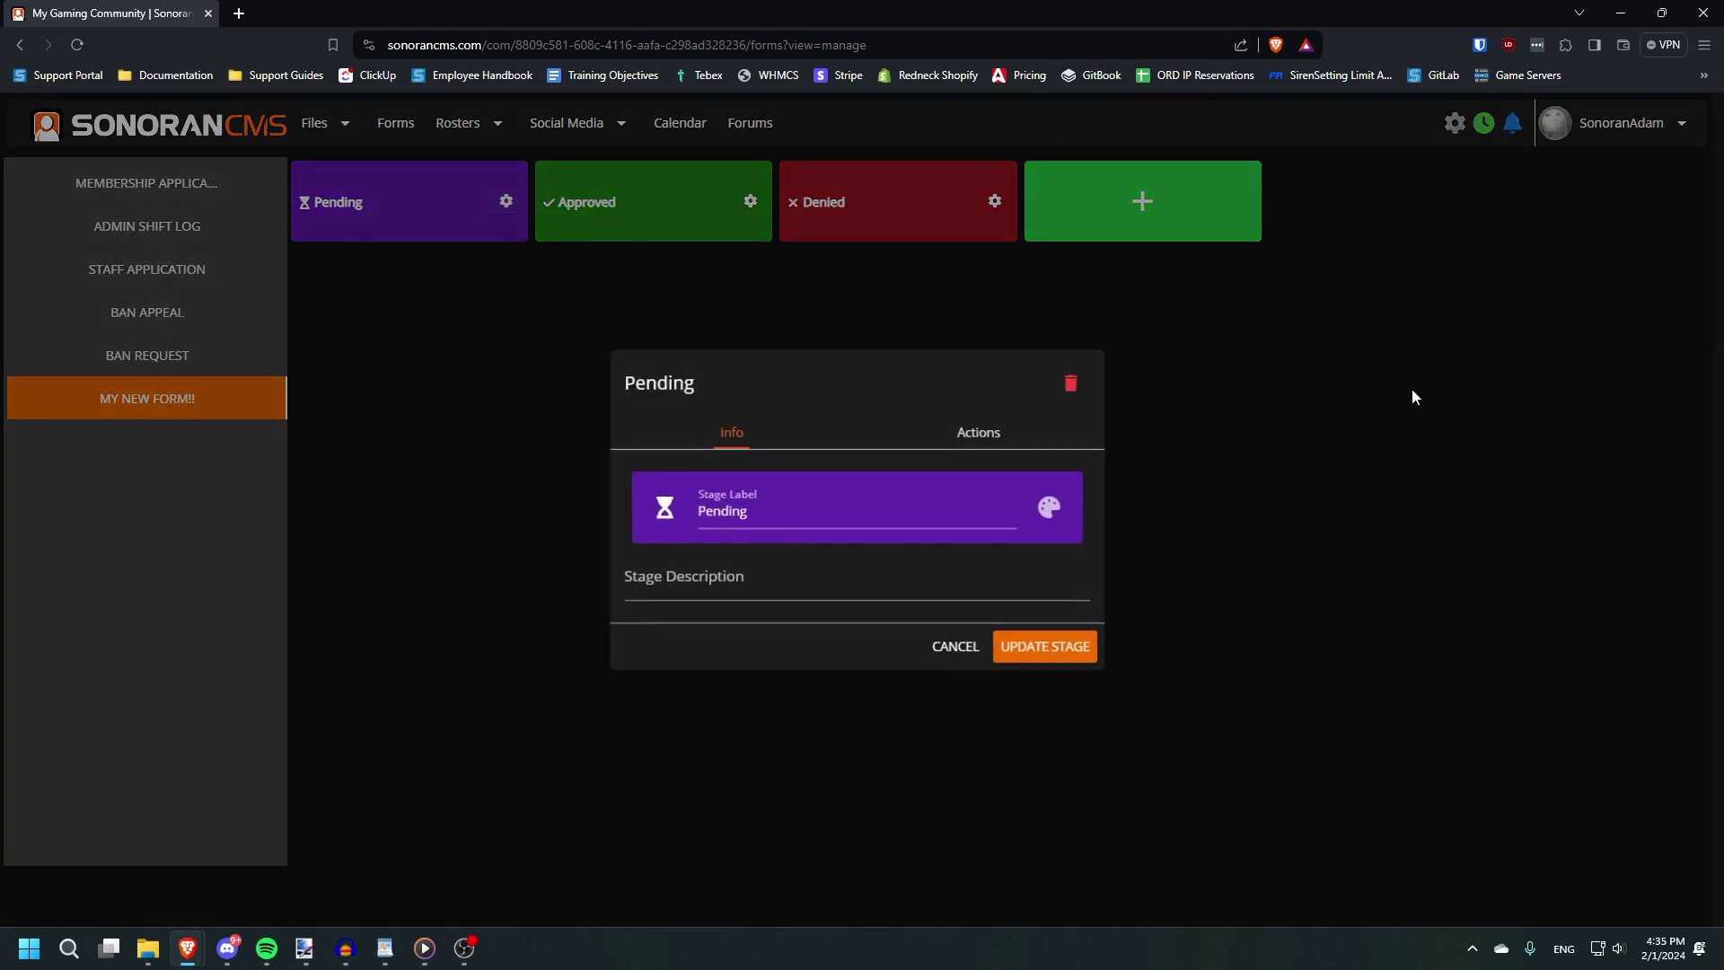
{"action": "left_click", "coordinate": [956, 648]}
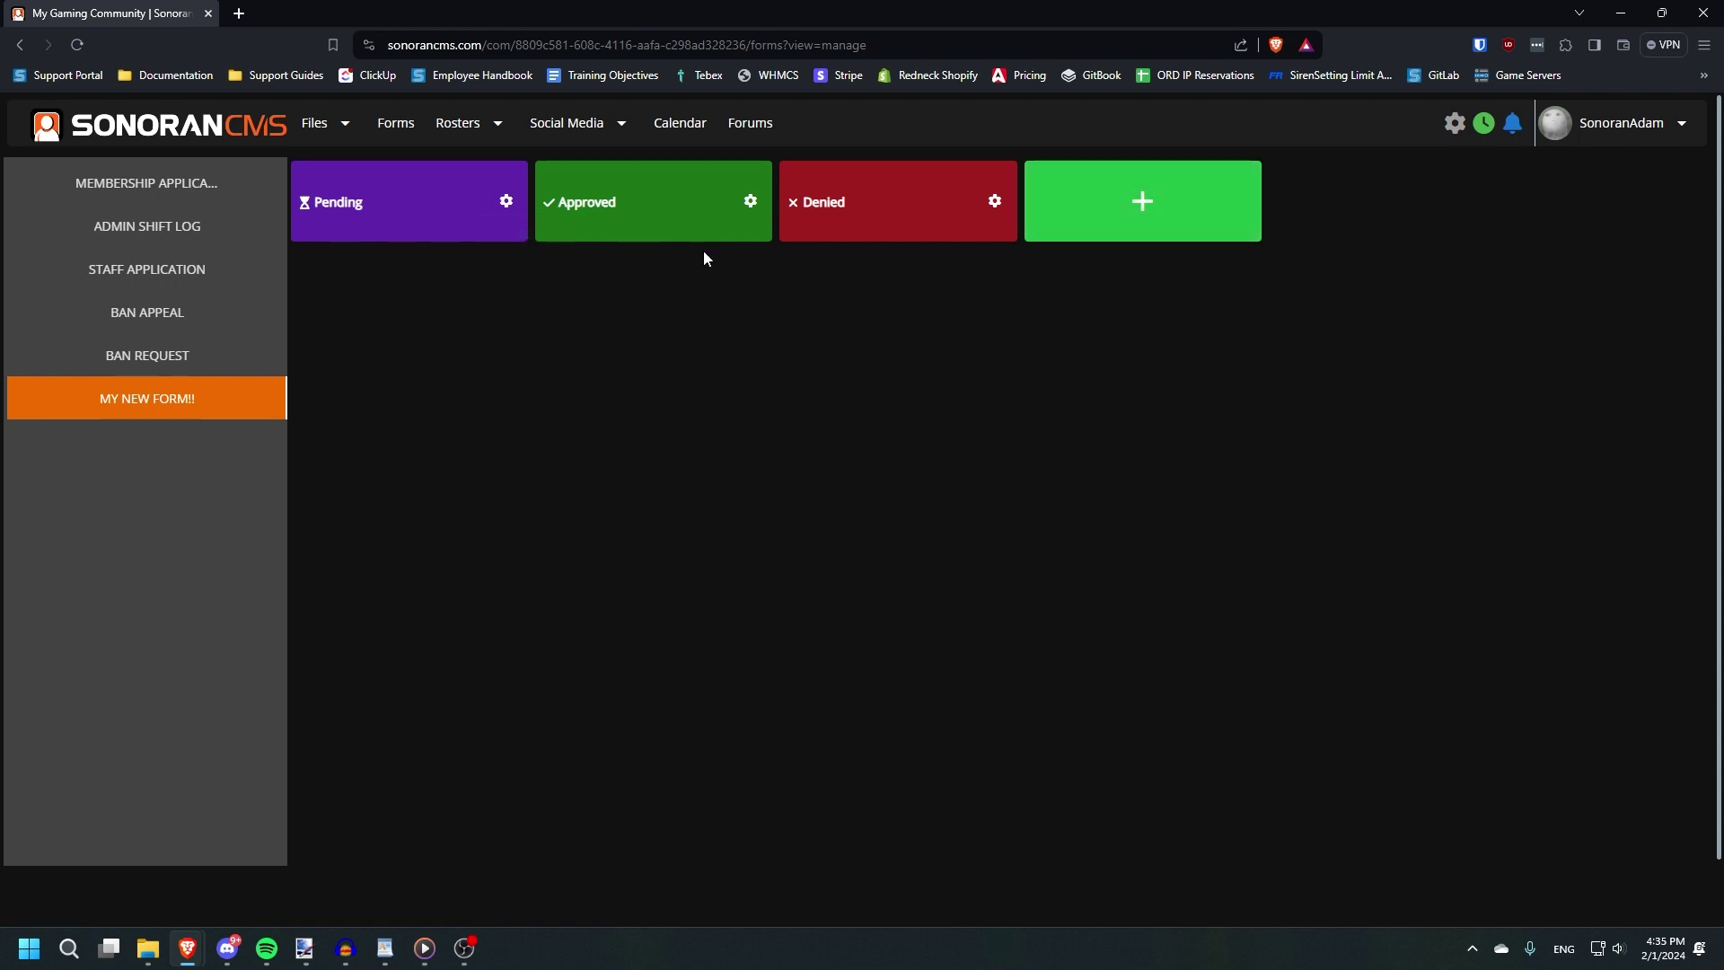
Create a stage 'Fun Stage!' with a football icon, orange colour and description 'Yippee!'.
{"action": "left_click", "coordinate": [1119, 235]}
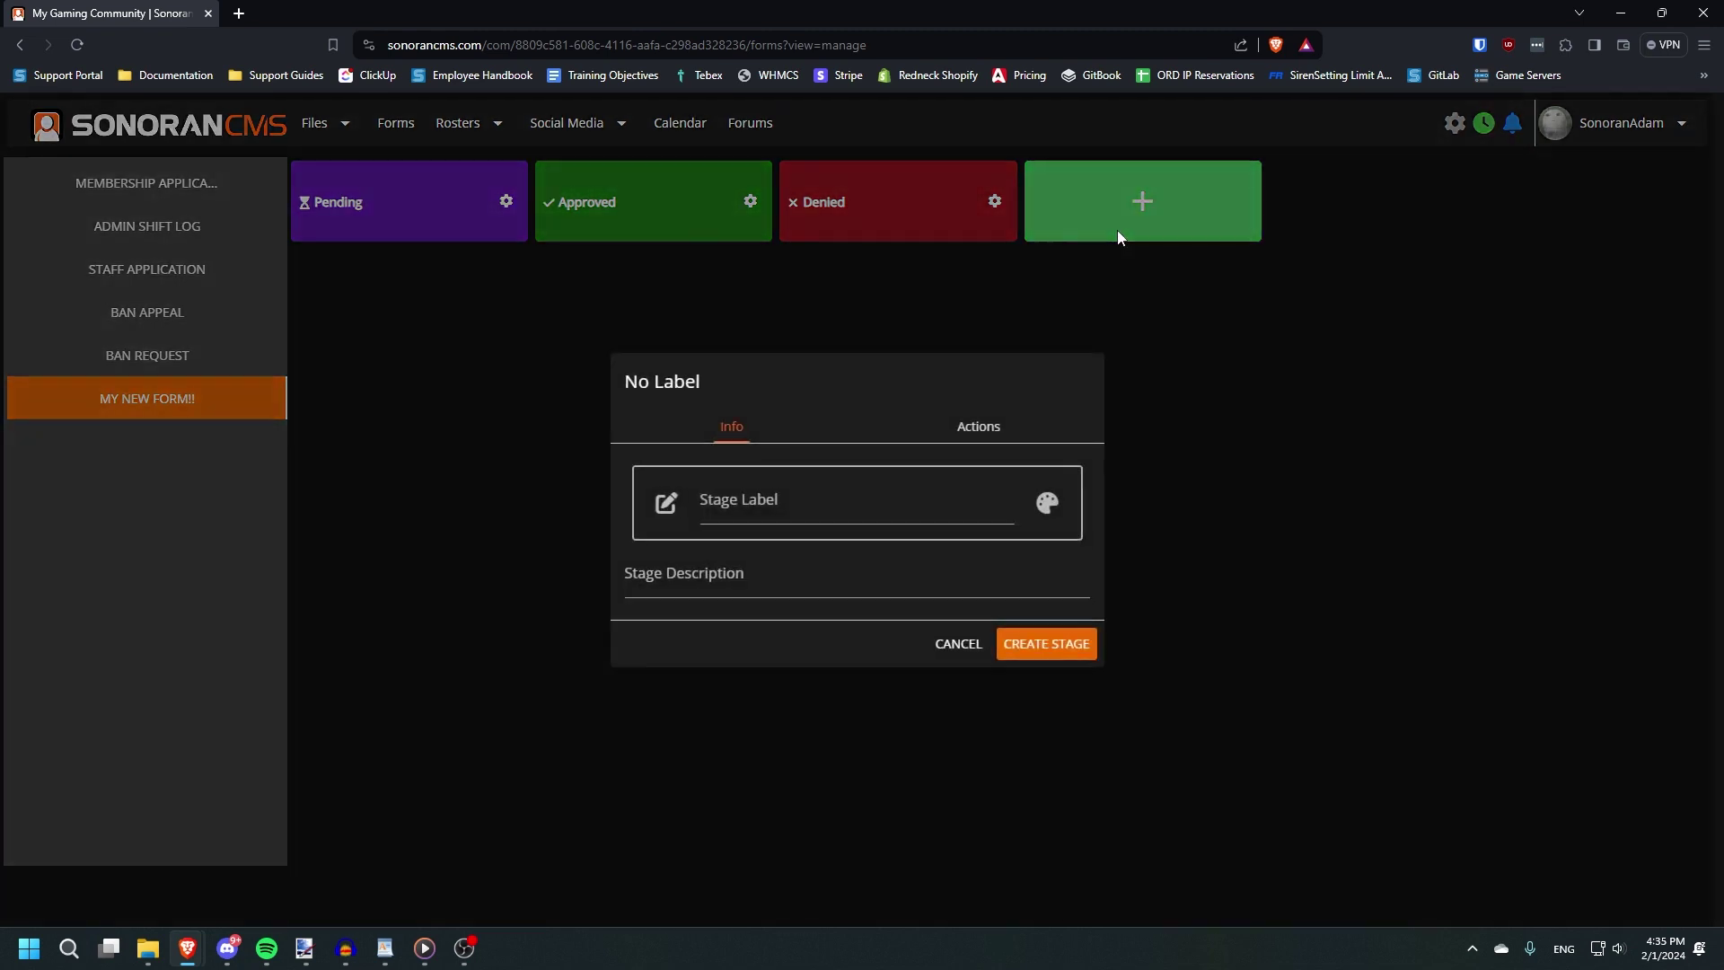
{"action": "left_click", "coordinate": [783, 494]}
{"action": "type", "text": "Fun Stage!"}
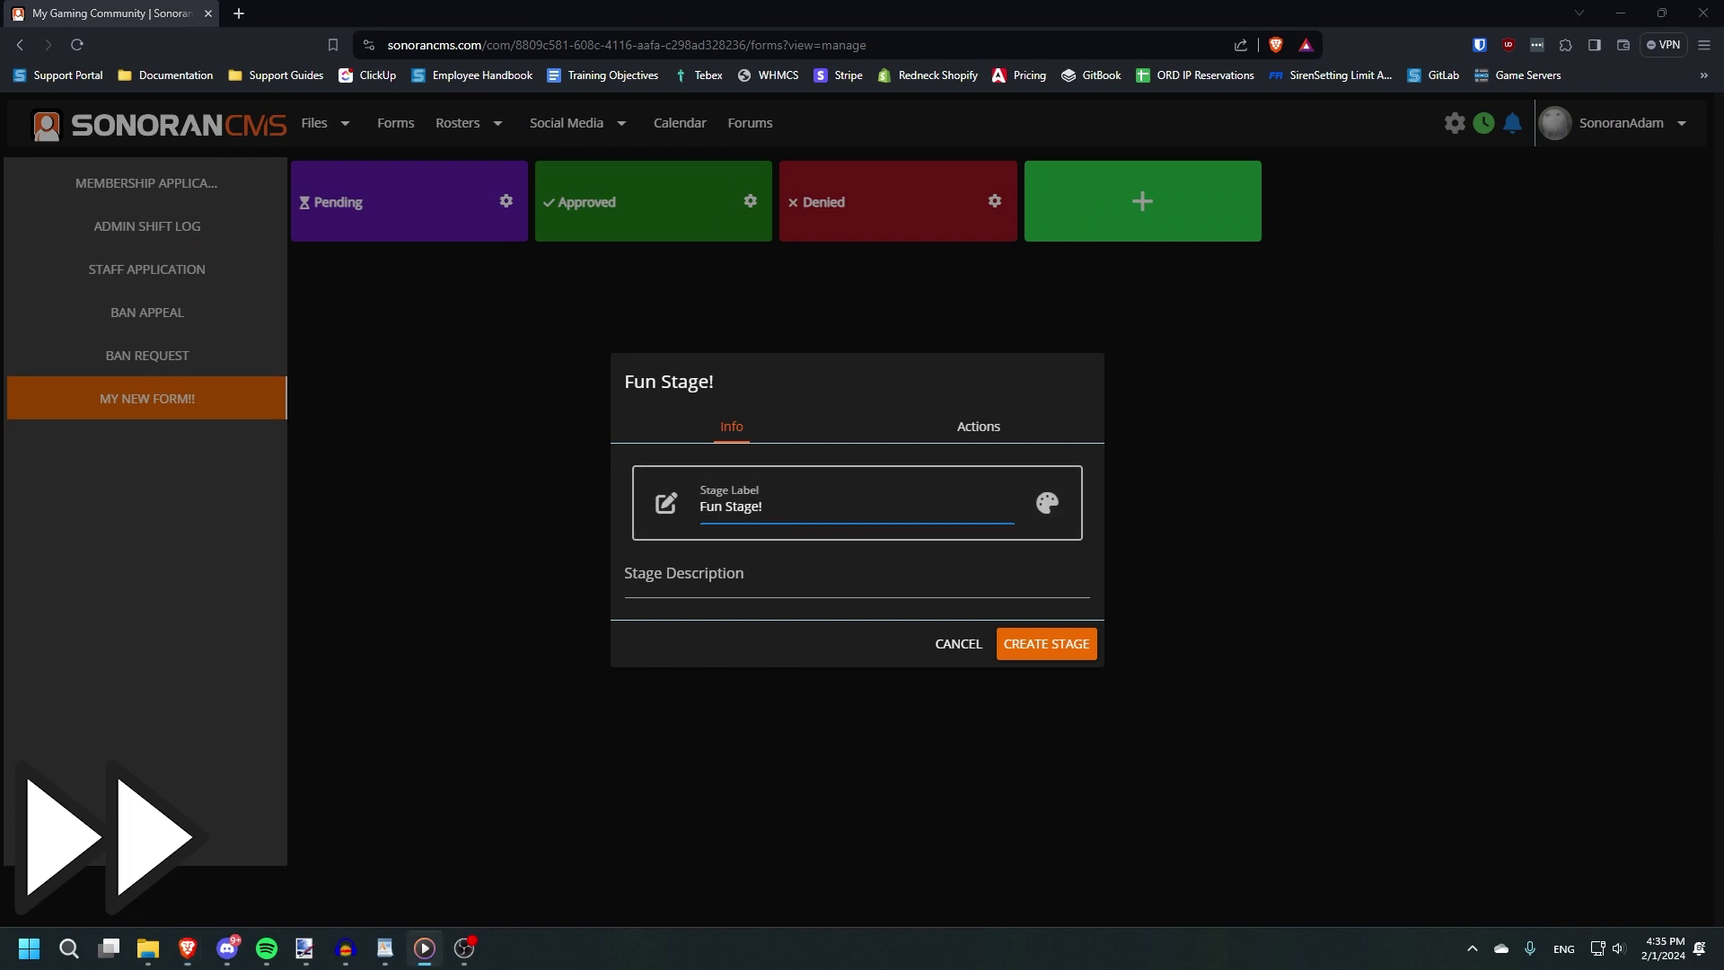
{"action": "left_click", "coordinate": [1047, 503]}
{"action": "type", "text": "ball"}
{"action": "left_click", "coordinate": [808, 799]}
{"action": "left_click", "coordinate": [1047, 503]}
{"action": "left_click", "coordinate": [1105, 629]}
{"action": "left_click", "coordinate": [1055, 758]}
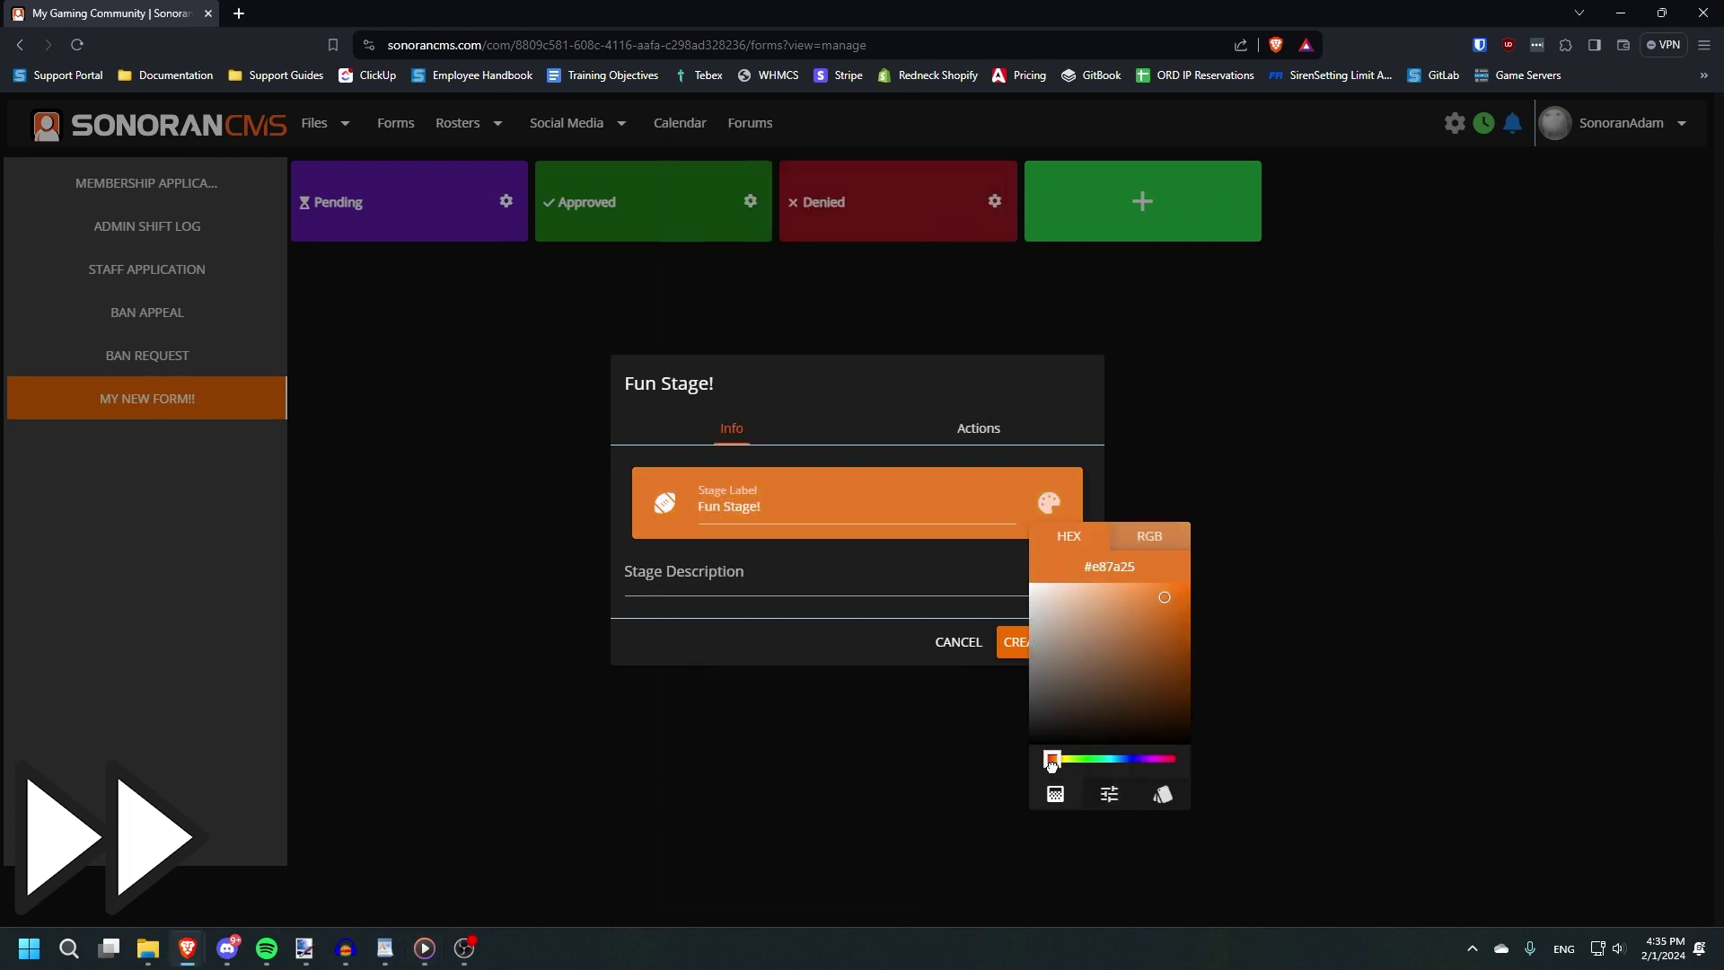
{"action": "left_click", "coordinate": [808, 589]}
{"action": "type", "text": "Yippee!"}
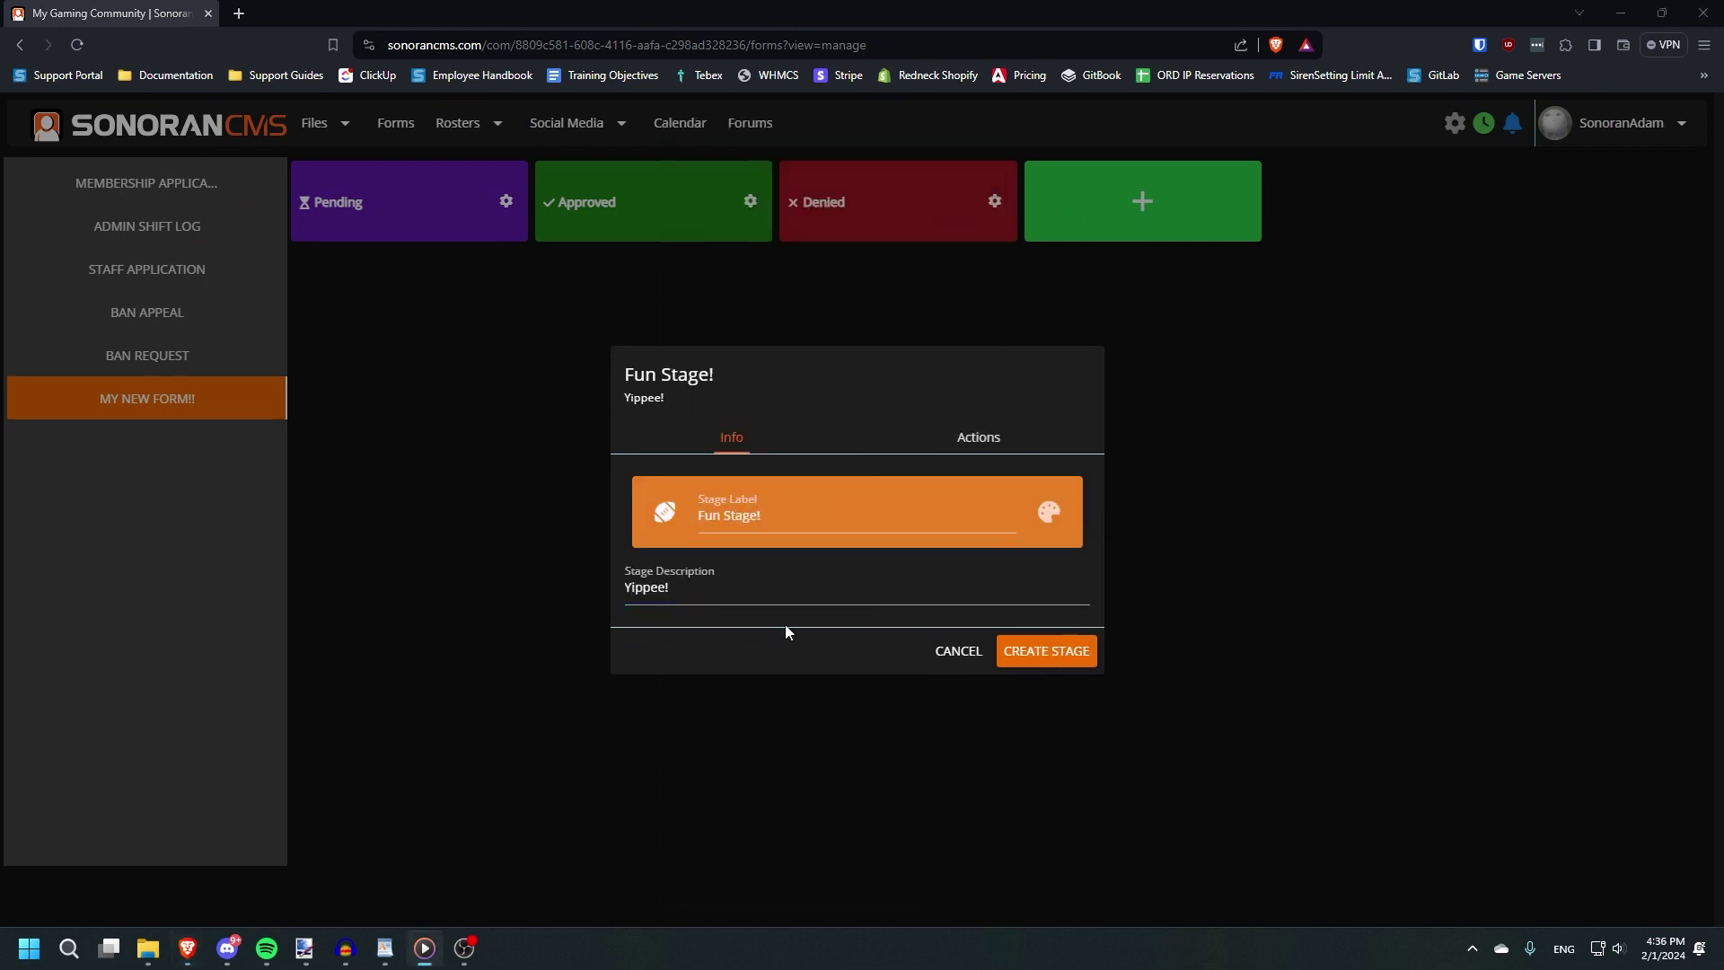
Add a Modify Submitter's Rank(s) action that grants Admin and removes Moderator.
{"action": "left_click", "coordinate": [950, 437]}
{"action": "left_click", "coordinate": [694, 525]}
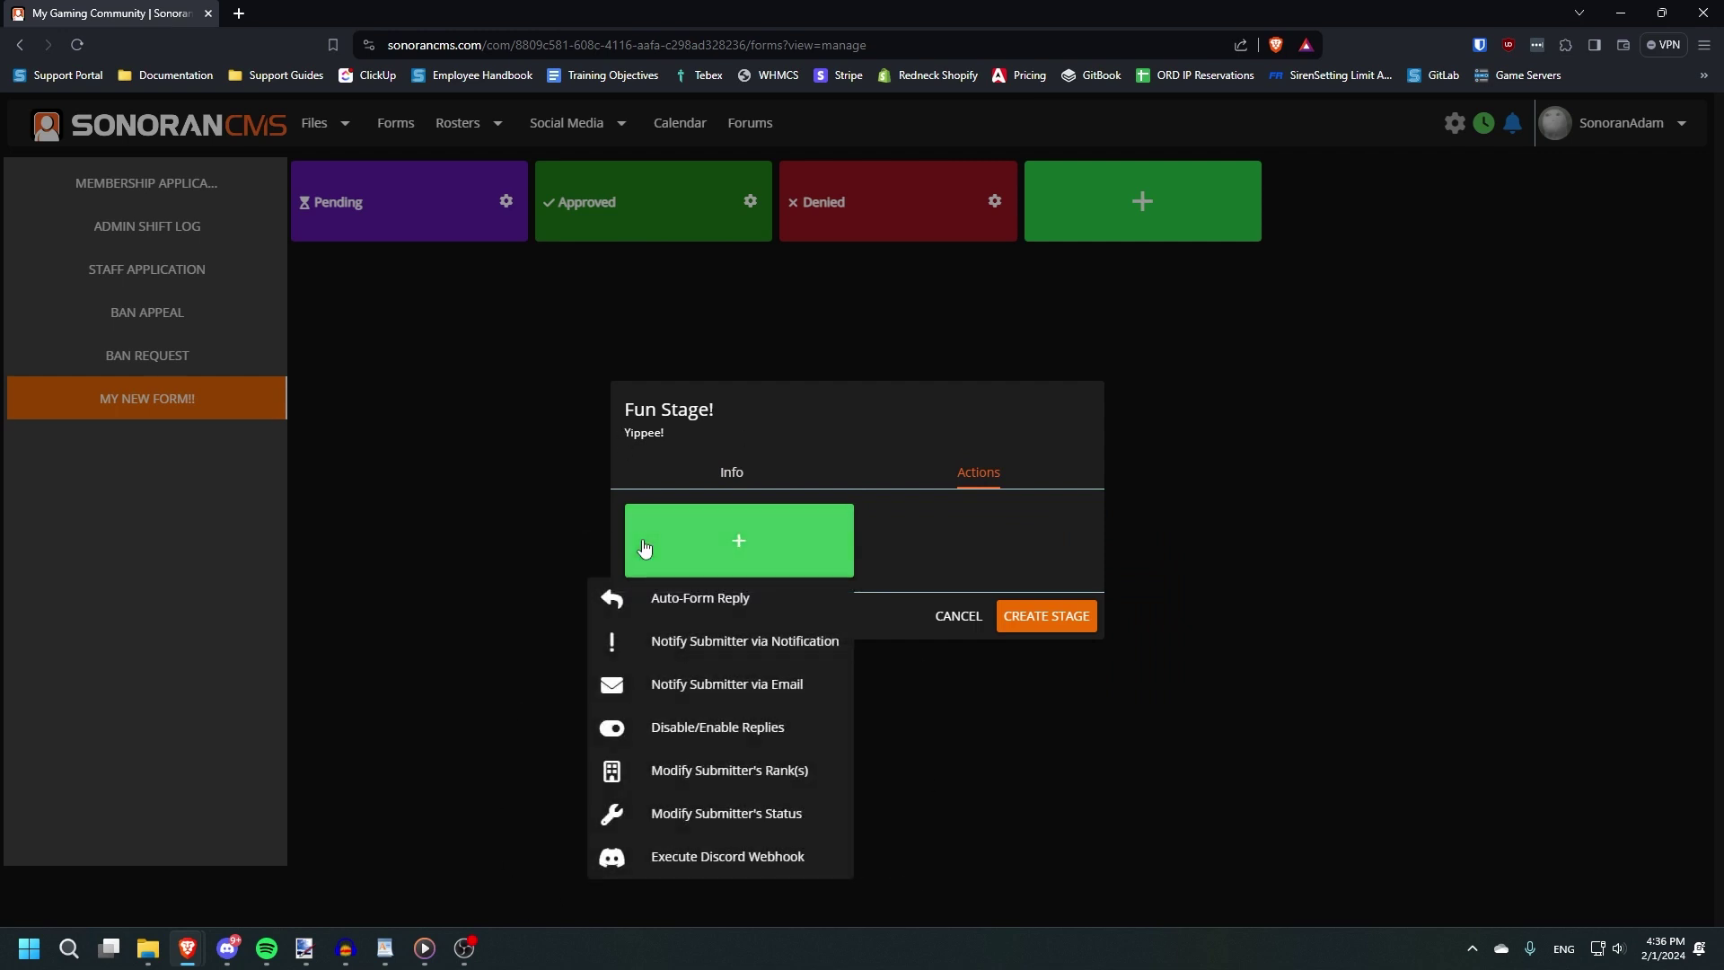
{"action": "left_click", "coordinate": [628, 769]}
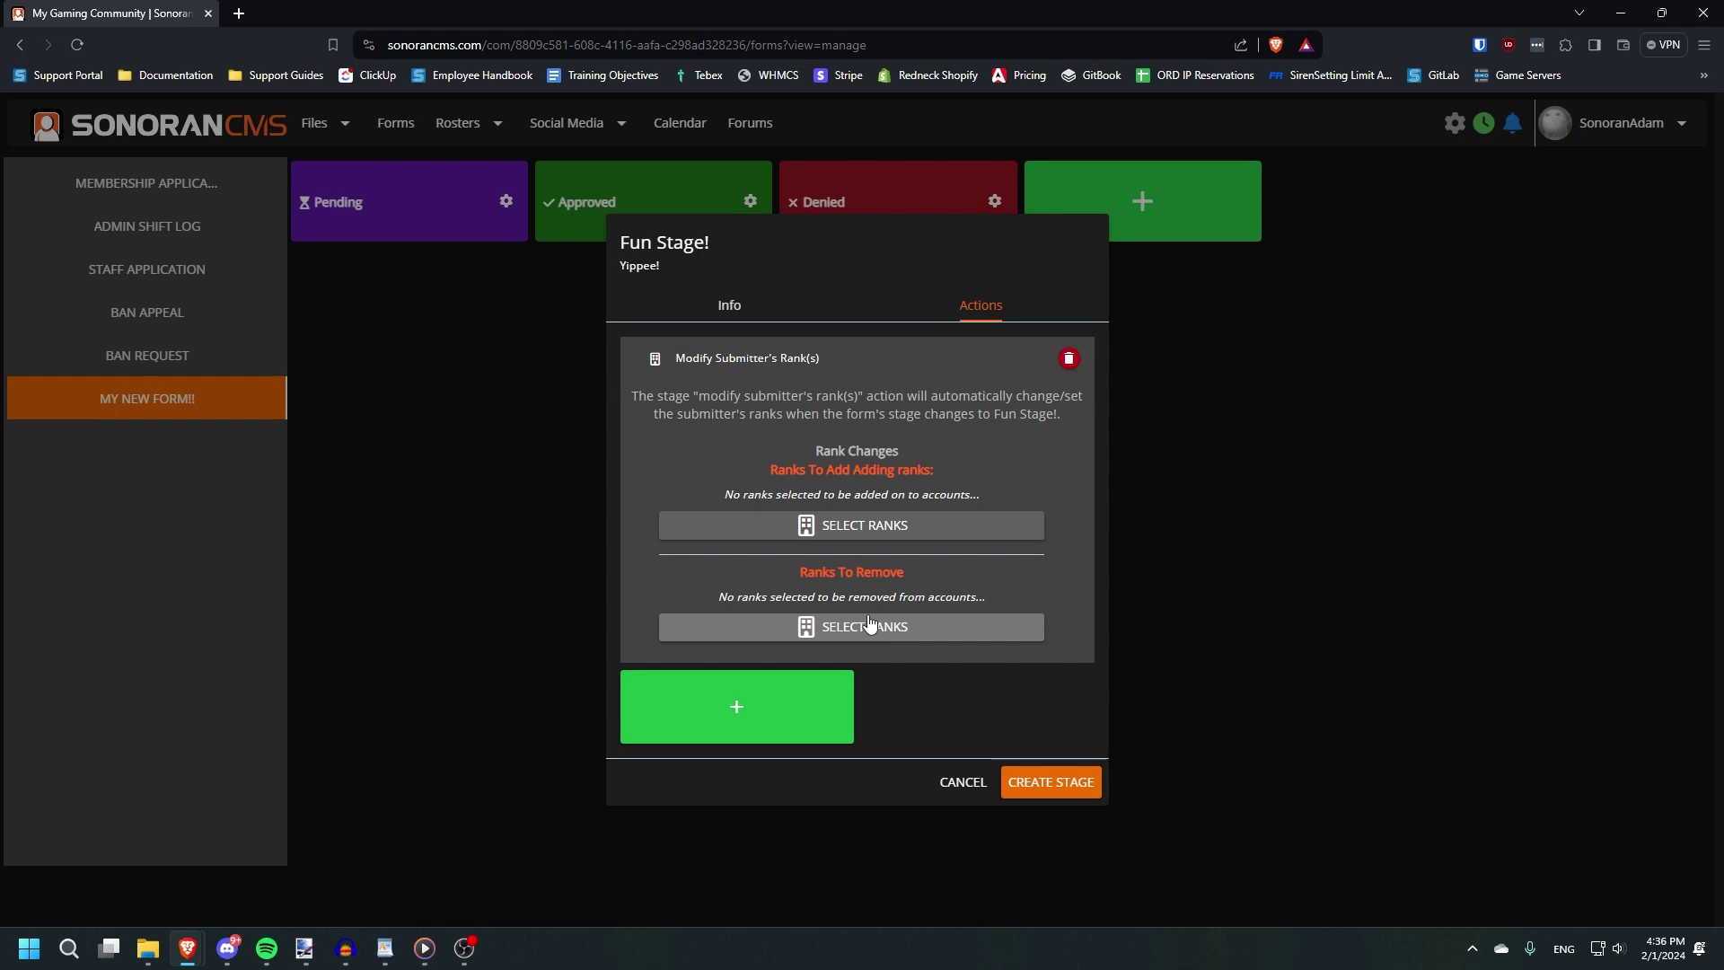
{"action": "left_click", "coordinate": [867, 528]}
{"action": "left_click", "coordinate": [687, 594]}
{"action": "left_click", "coordinate": [643, 517]}
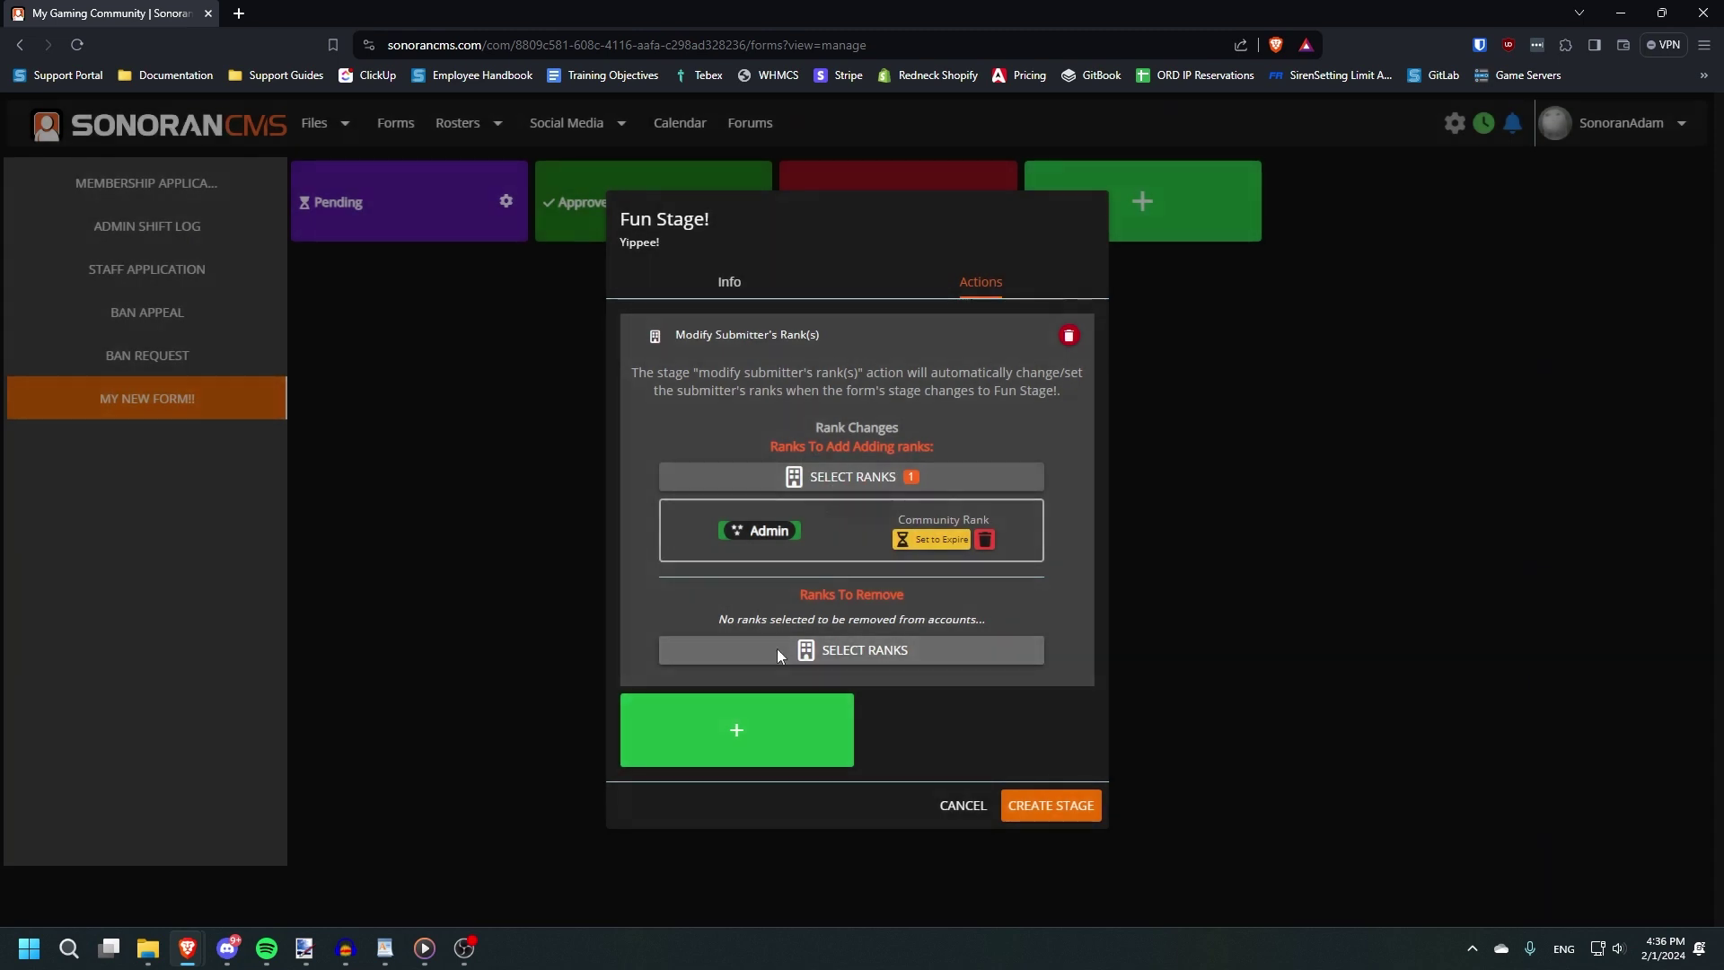
{"action": "left_click", "coordinate": [777, 648]}
{"action": "left_click", "coordinate": [766, 482]}
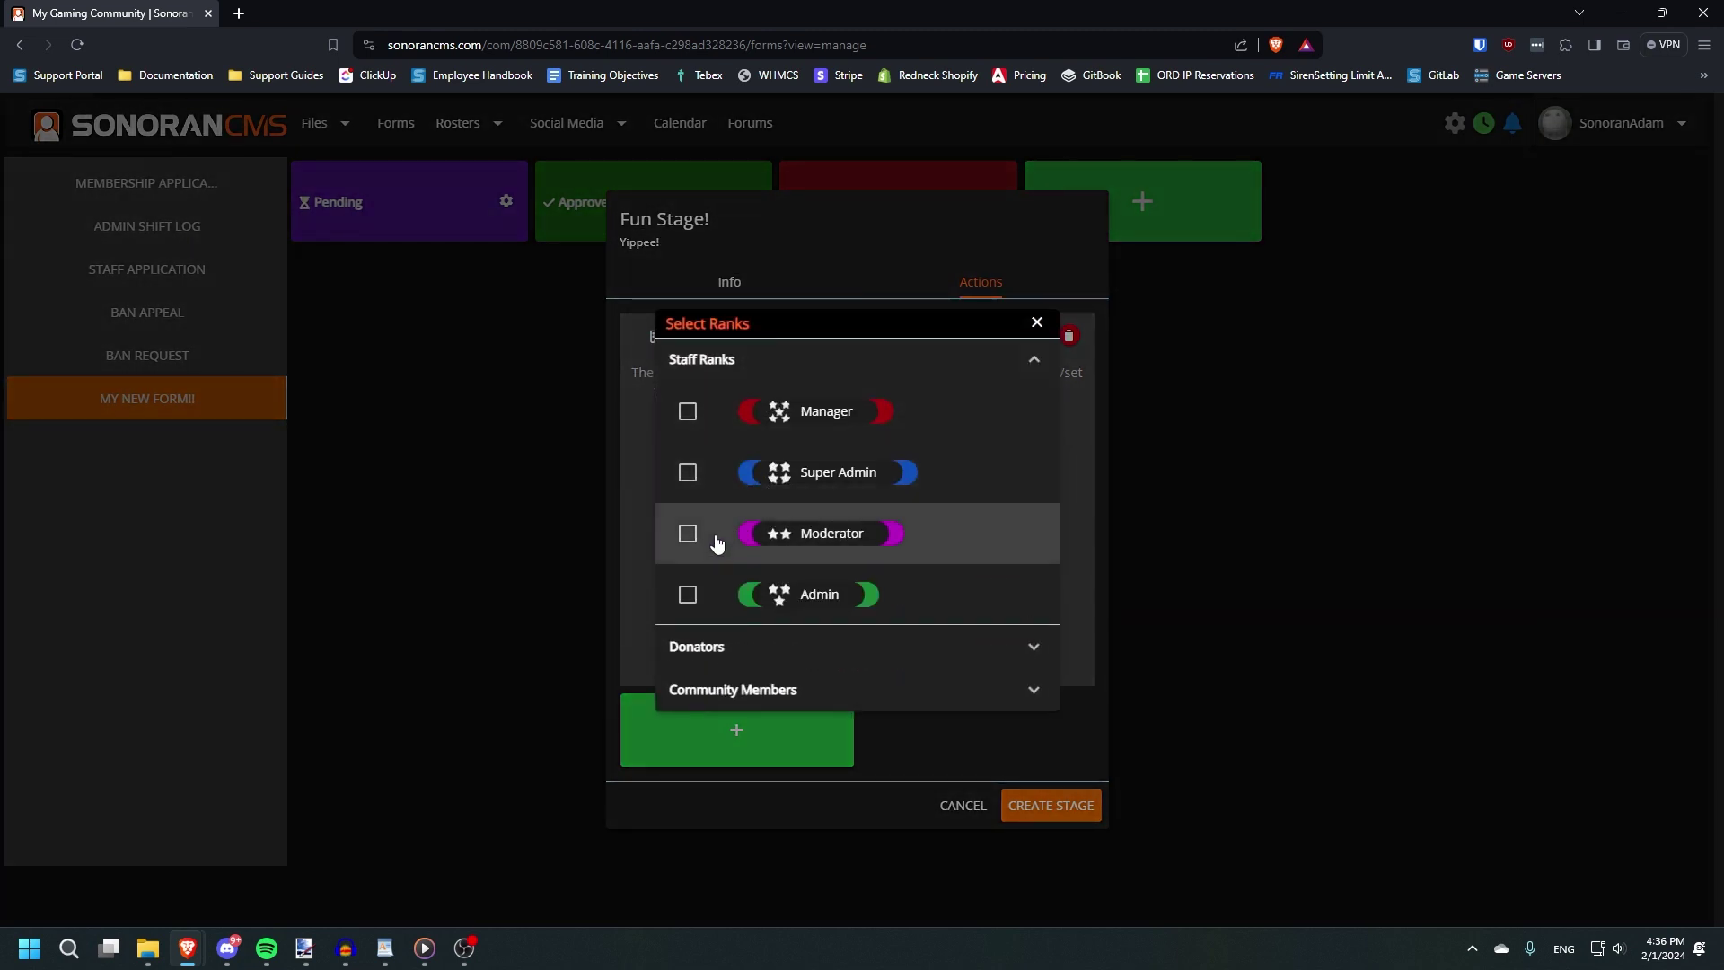
{"action": "left_click", "coordinate": [688, 534]}
{"action": "left_click", "coordinate": [623, 515]}
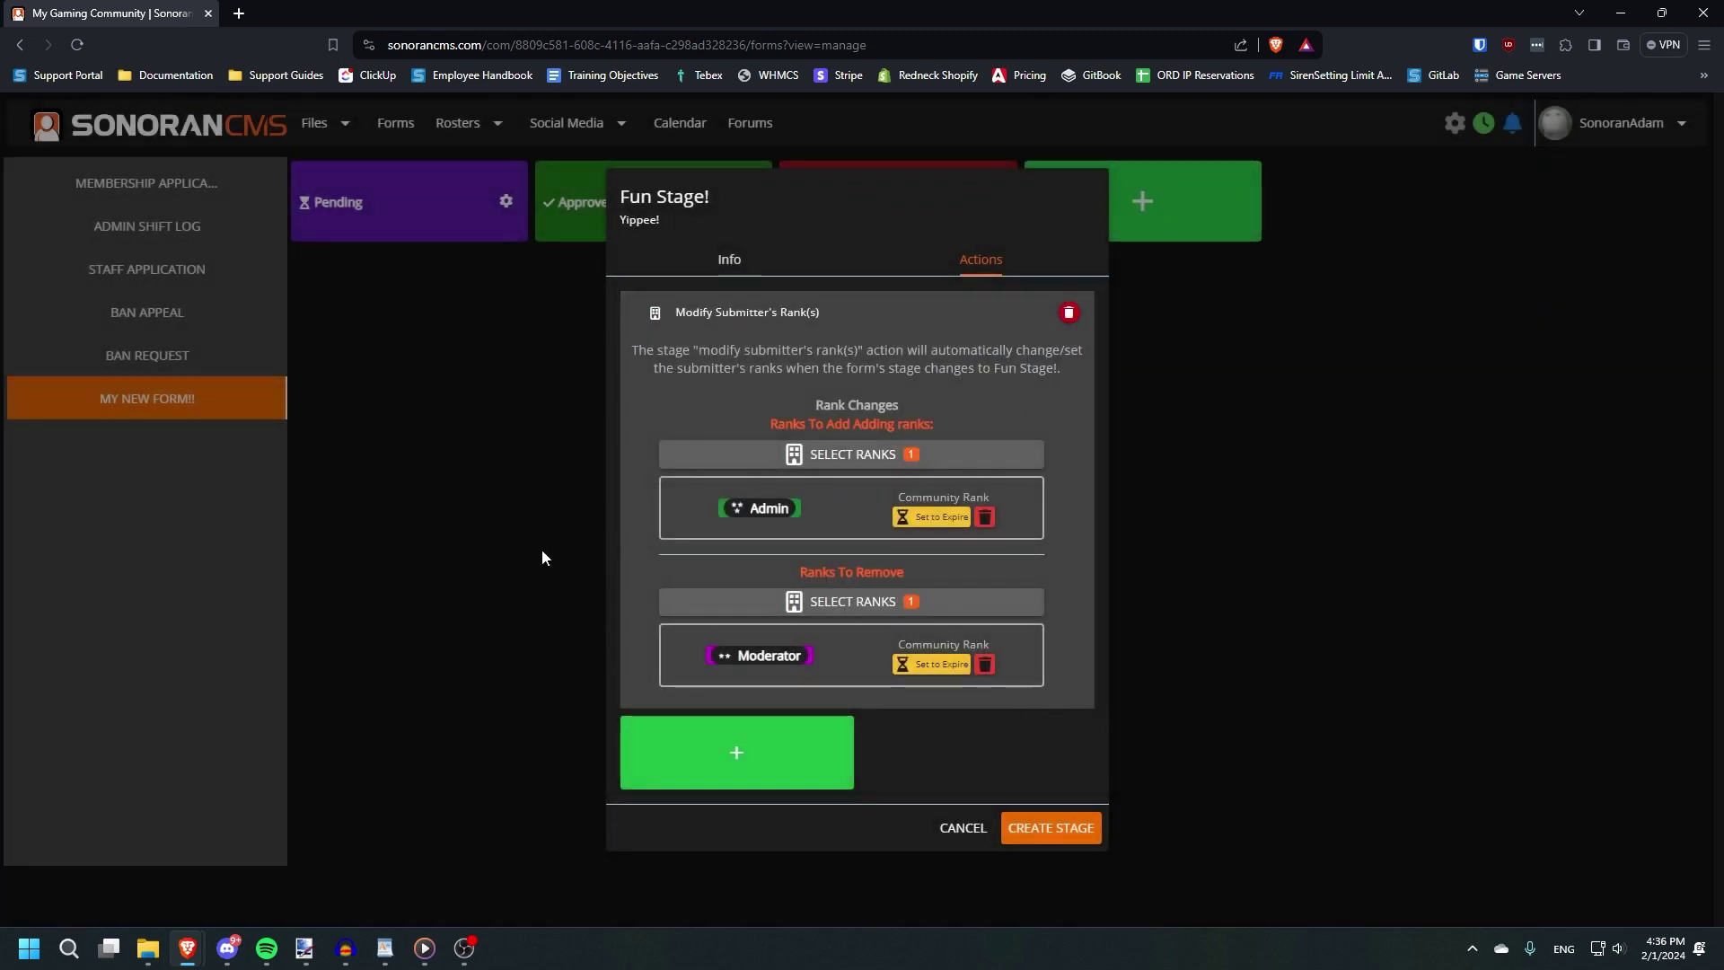
{"action": "left_click", "coordinate": [812, 763]}
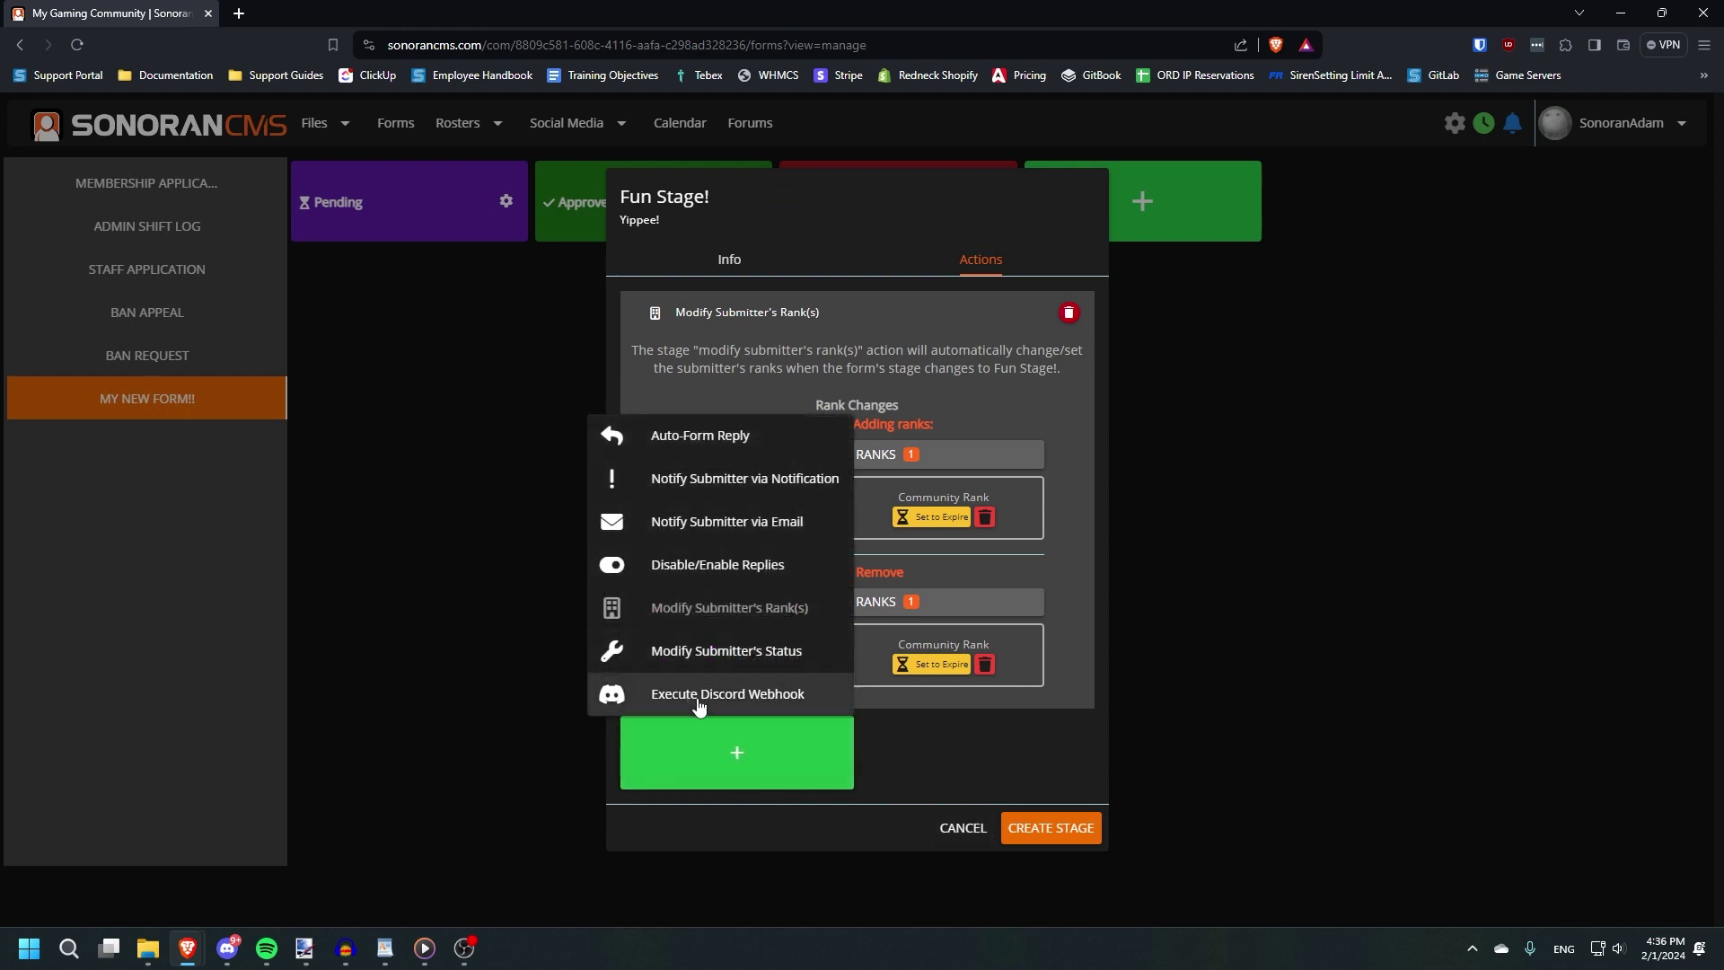
{"action": "left_click", "coordinate": [939, 760]}
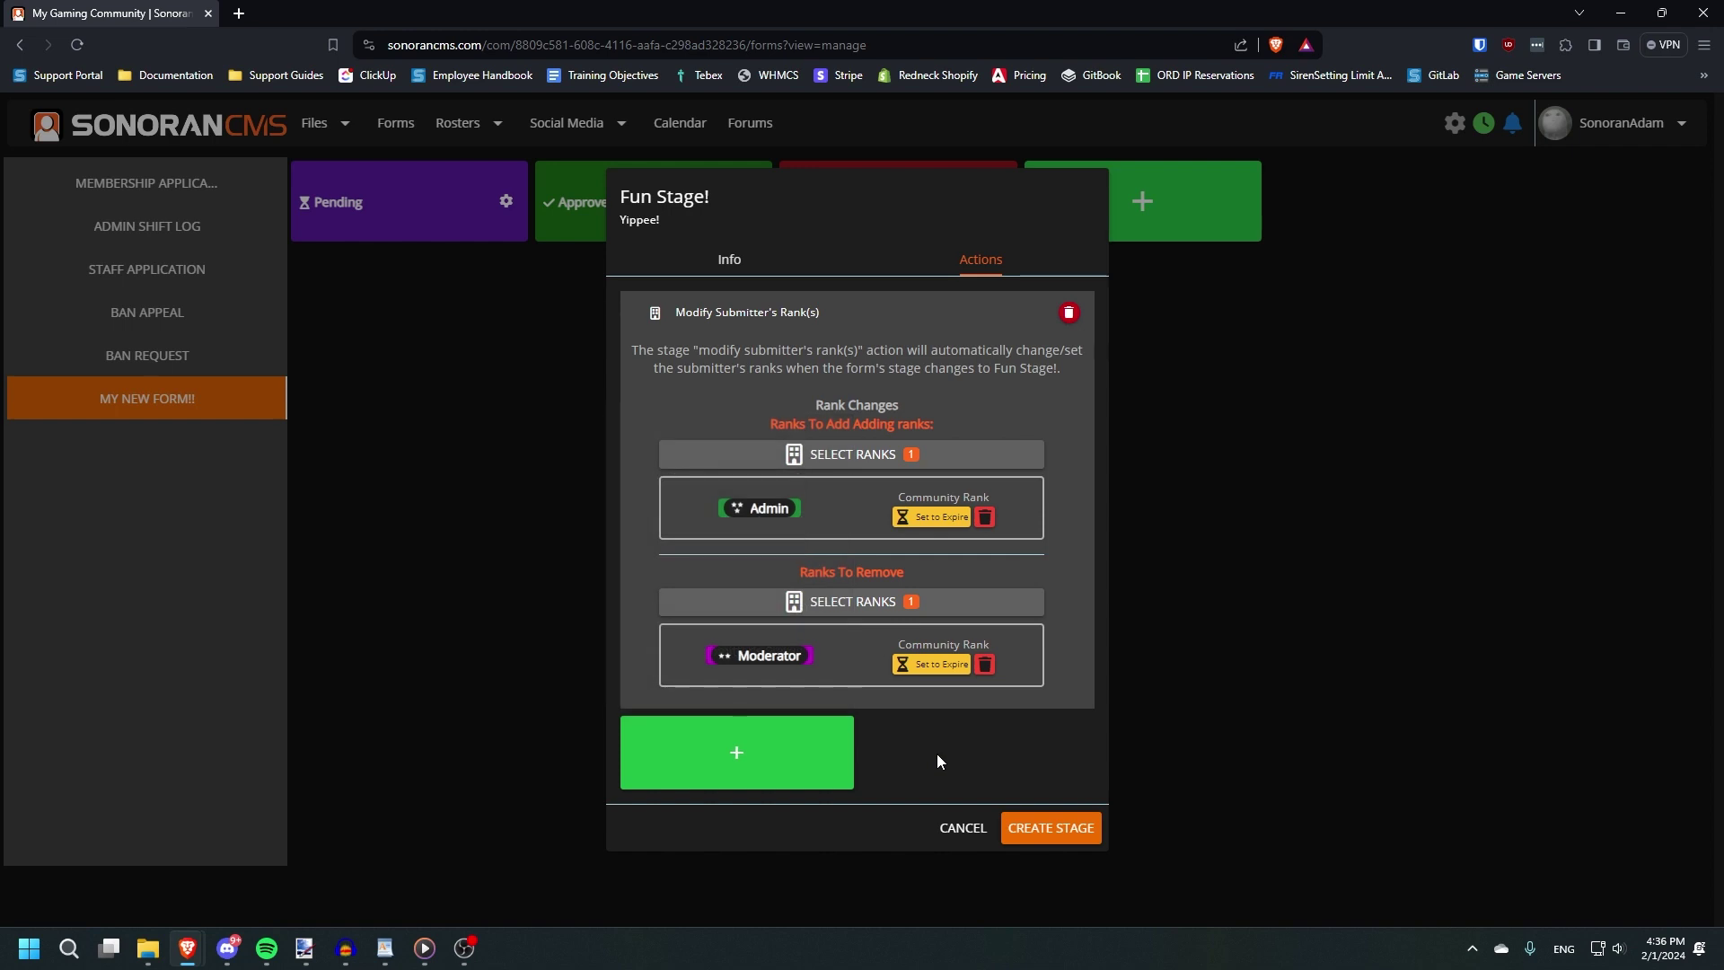
Create Fun Stage!, place it between Pending and Approved, and save the stage order.
{"action": "left_click", "coordinate": [1059, 829]}
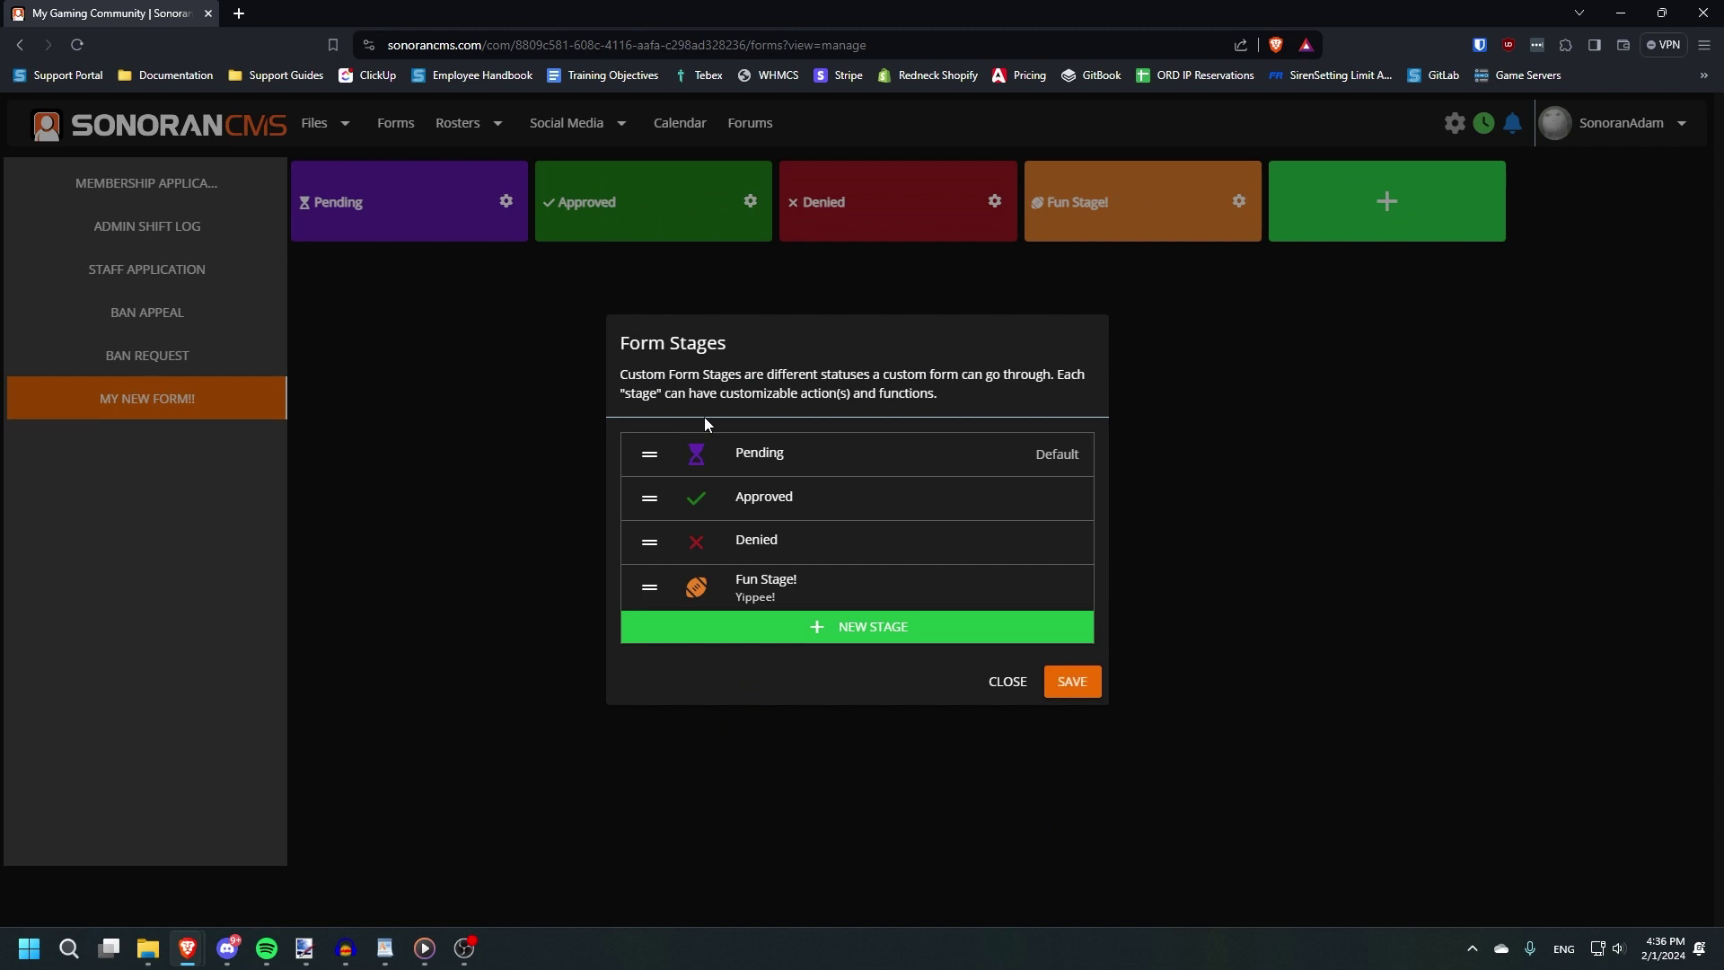
{"action": "left_click_drag", "start_coordinate": [652, 586], "coordinate": [654, 499]}
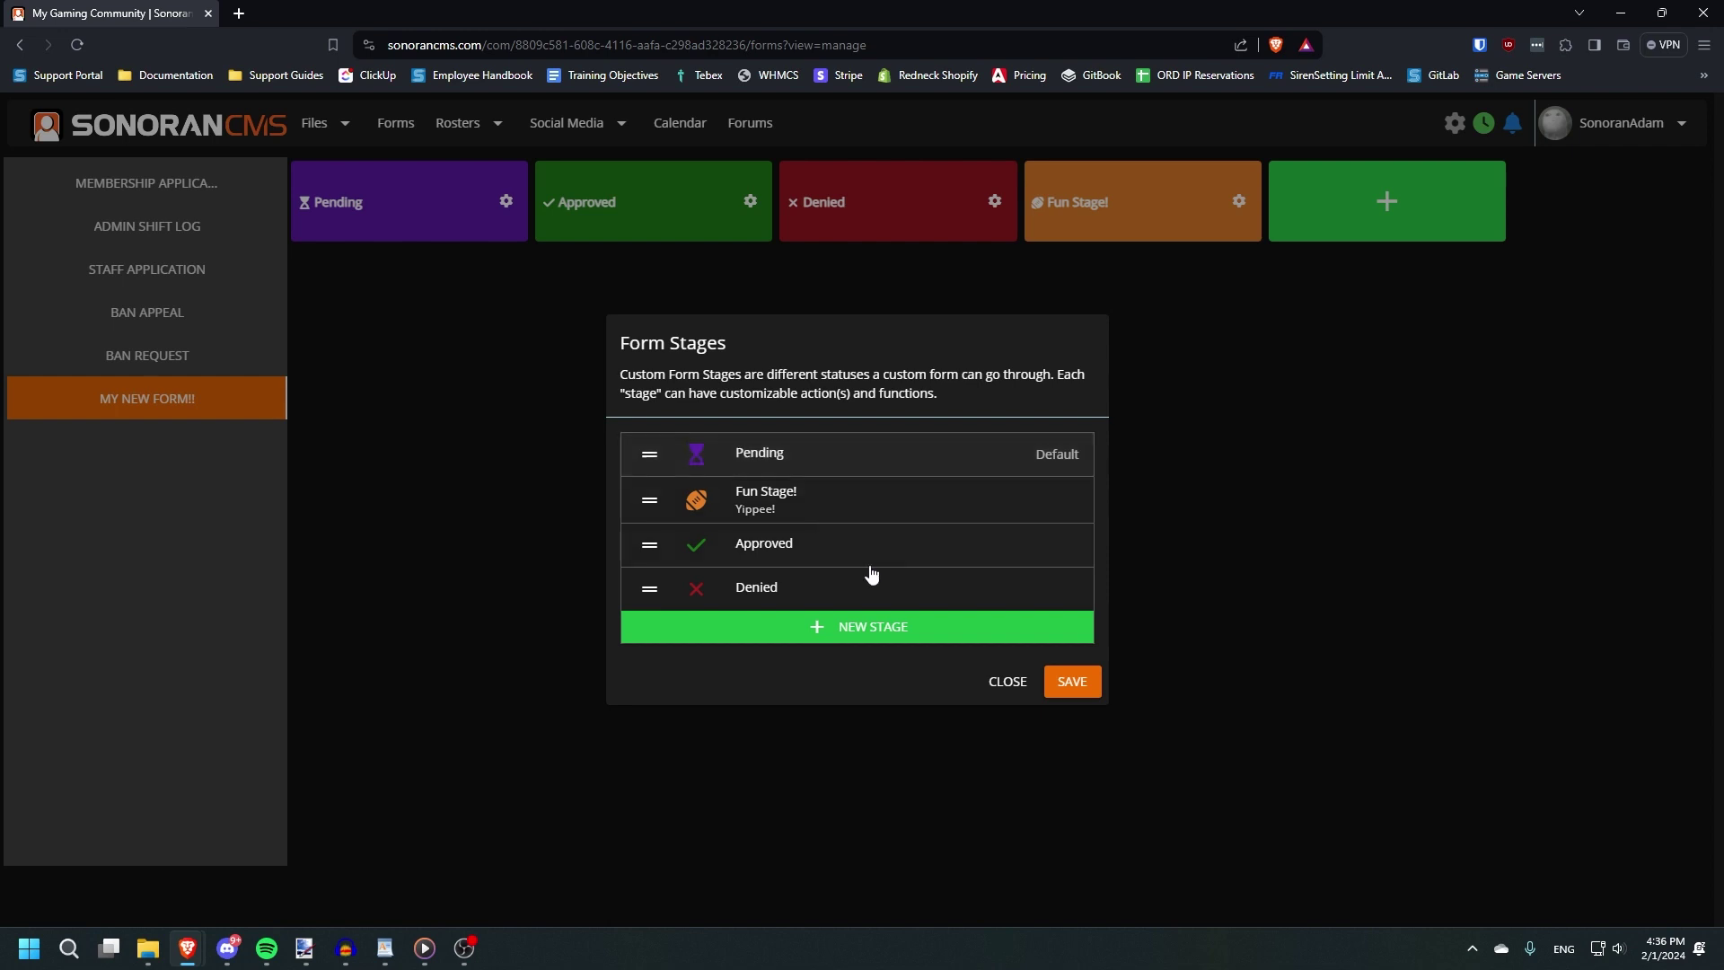
{"action": "left_click", "coordinate": [1054, 682]}
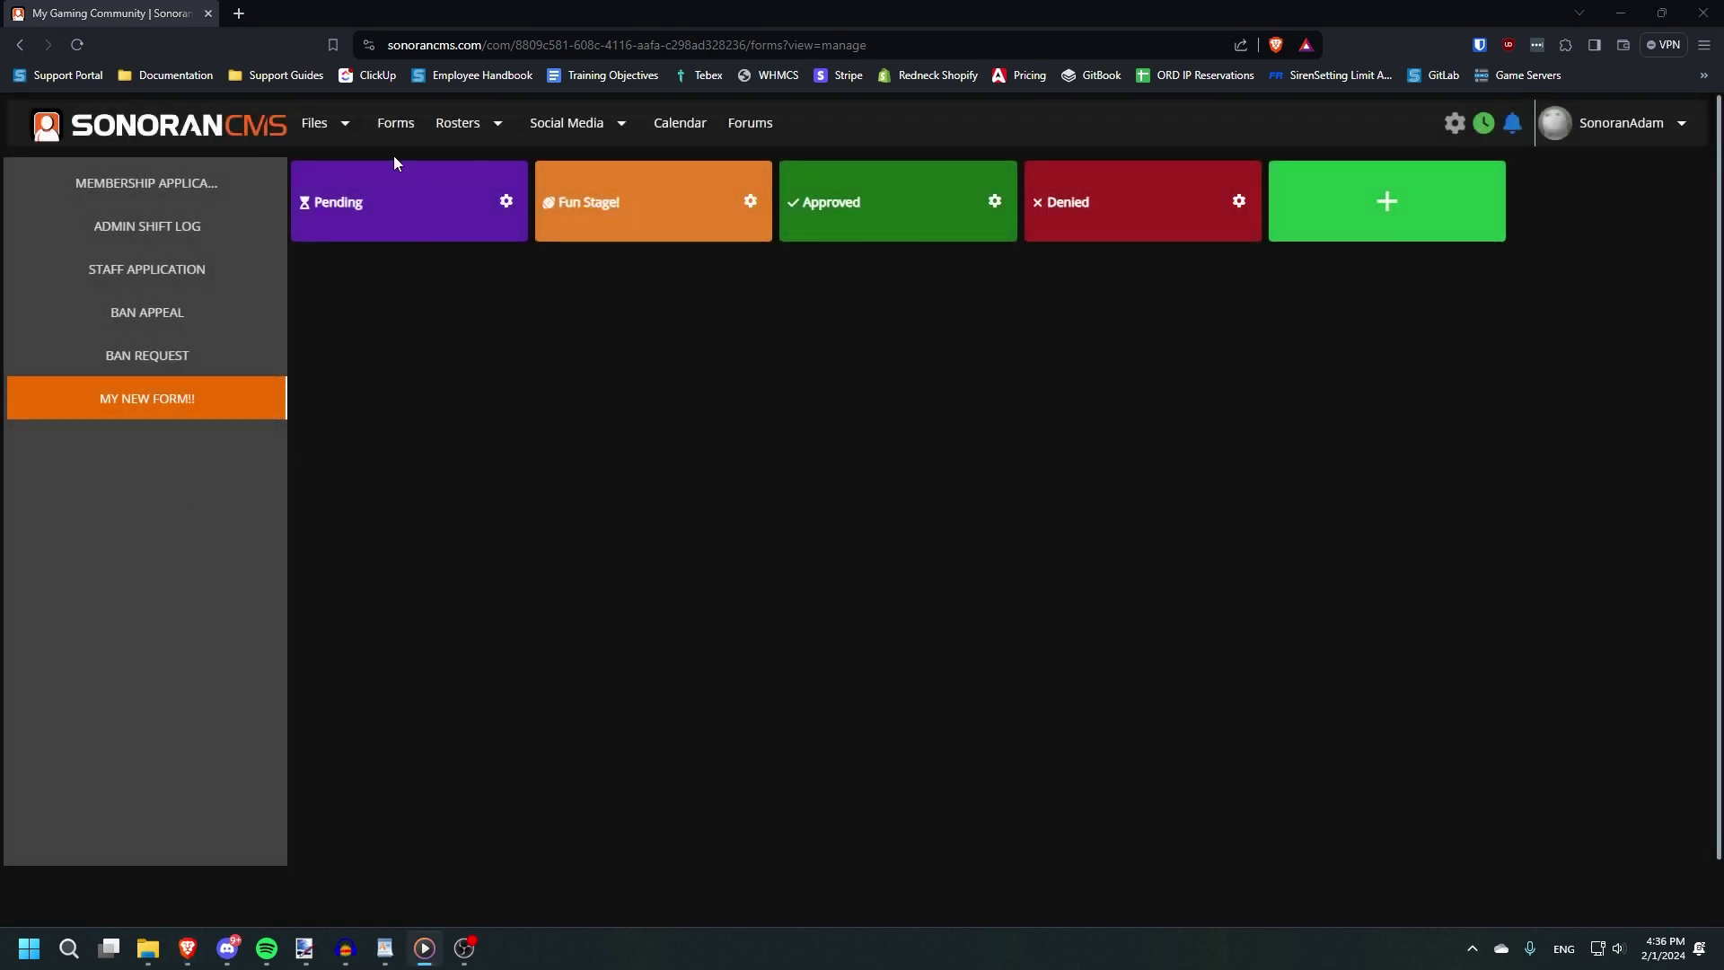
{"action": "left_click", "coordinate": [396, 126]}
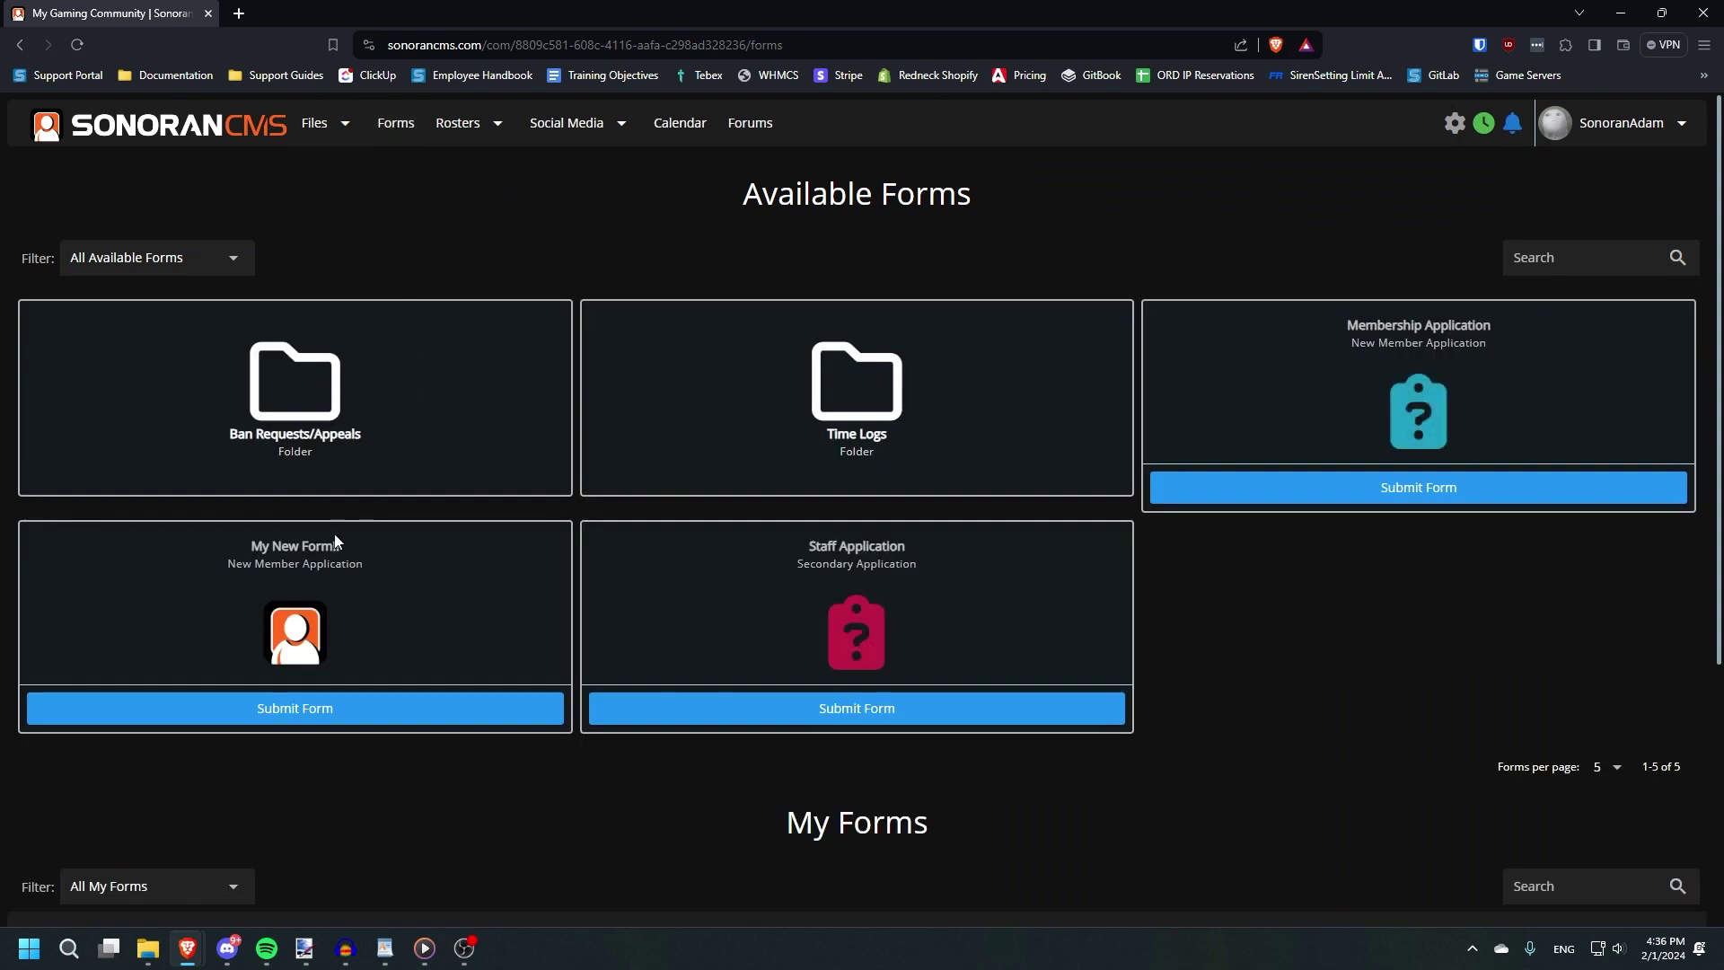
Start a My New Form!! submission: enter a name, pick I Don't Remember, reason 'for fun'.
{"action": "left_click", "coordinate": [318, 706]}
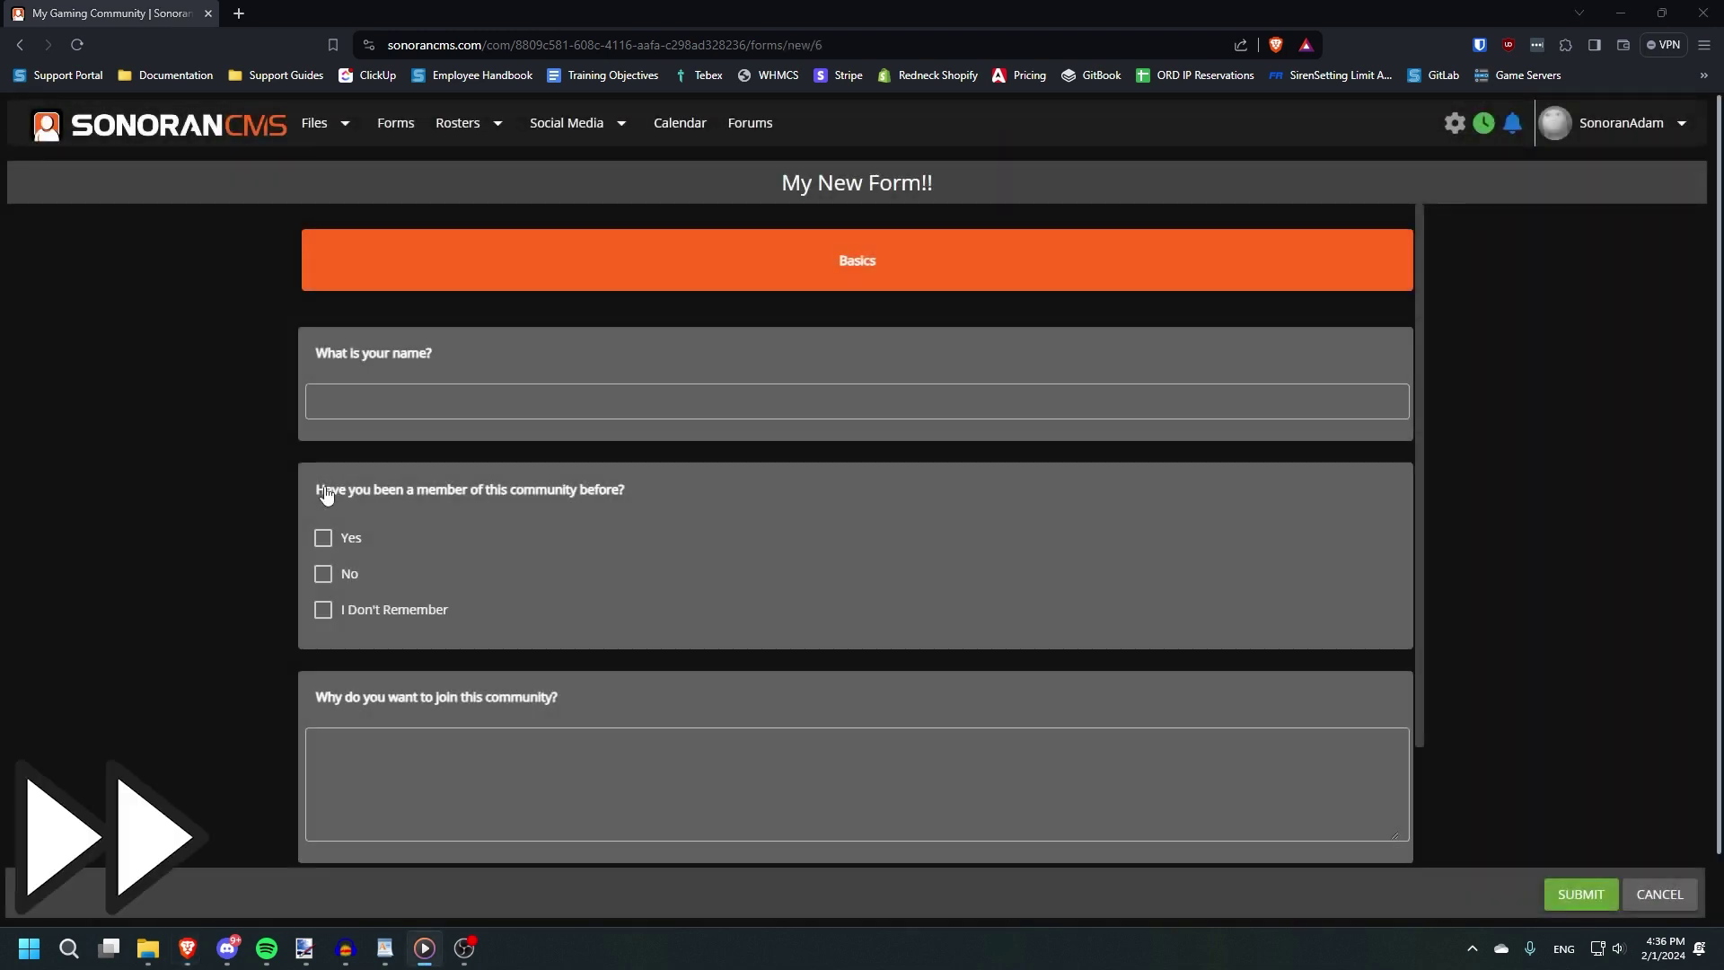
{"action": "left_click", "coordinate": [363, 413]}
{"action": "type", "text": "Adam"}
{"action": "left_click", "coordinate": [324, 610]}
{"action": "scroll", "coordinate": [323, 609], "scroll_direction": "down", "scroll_amount": 2}
{"action": "left_click", "coordinate": [512, 677]}
{"action": "scroll", "coordinate": [427, 539], "scroll_direction": "down", "scroll_amount": 1}
{"action": "type", "text": "for fun"}
Answer department 'LSPD' and the LSPD question 'is cool xD', then submit.
{"action": "left_click", "coordinate": [428, 734]}
{"action": "type", "text": "LSPD"}
{"action": "key", "text": "Tab"}
{"action": "type", "text": "is cool xD"}
{"action": "left_click", "coordinate": [1553, 720]}
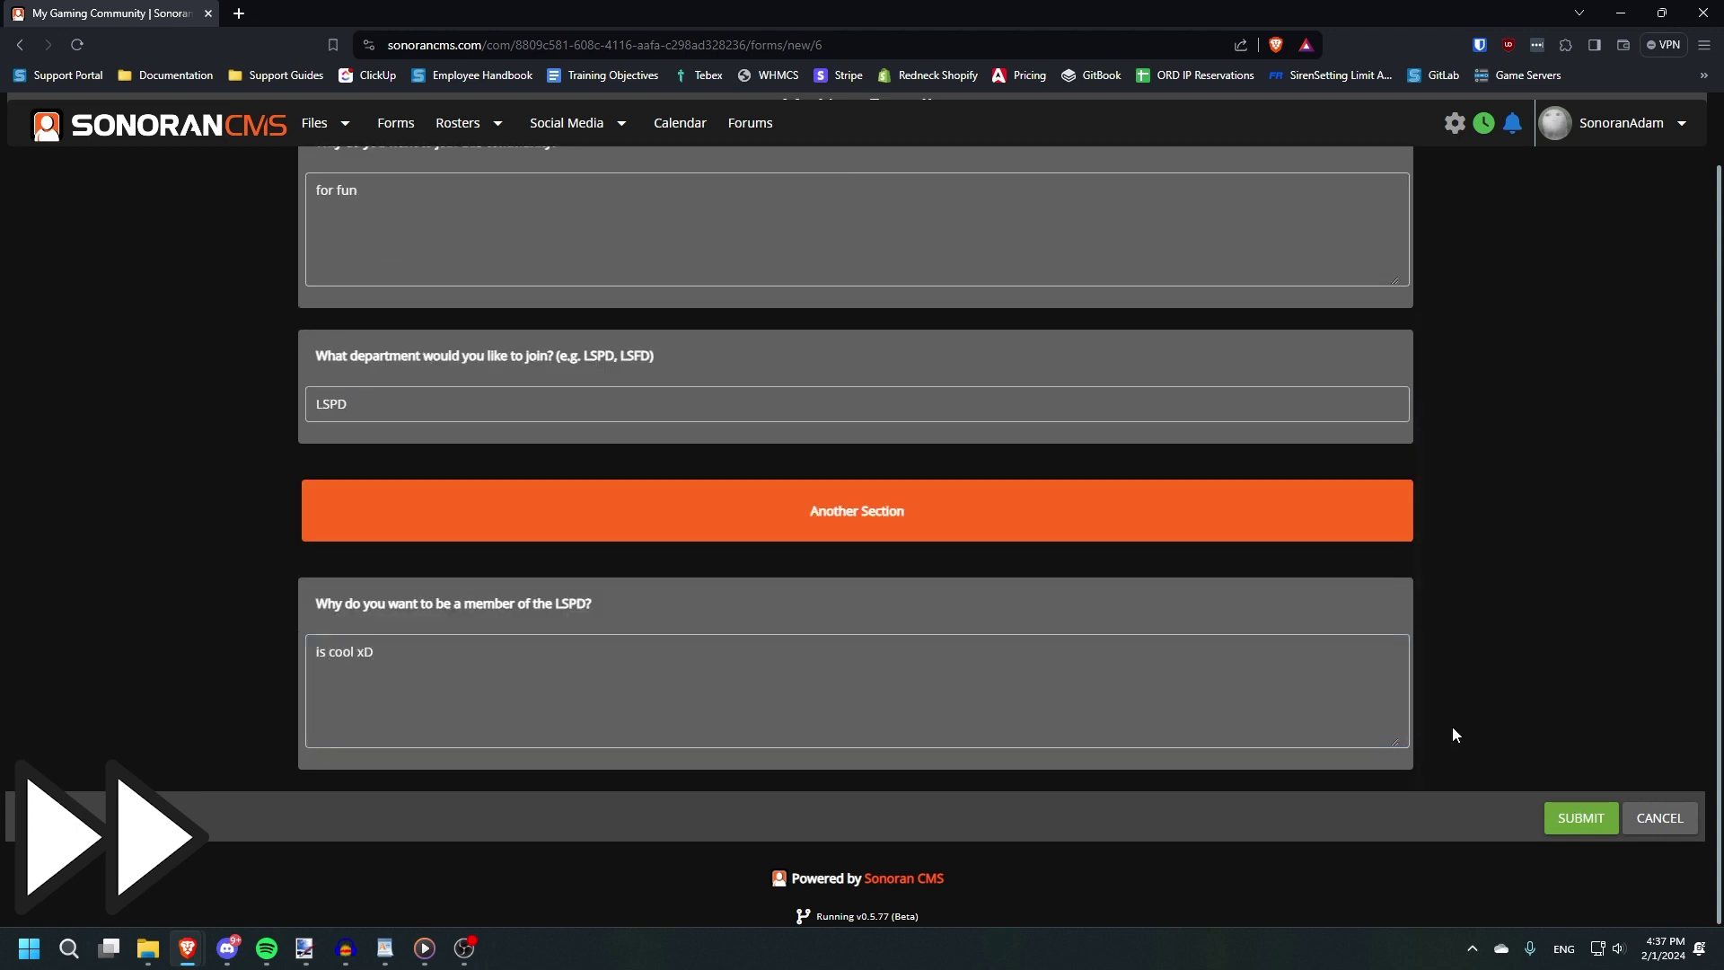
{"action": "left_click", "coordinate": [1554, 814]}
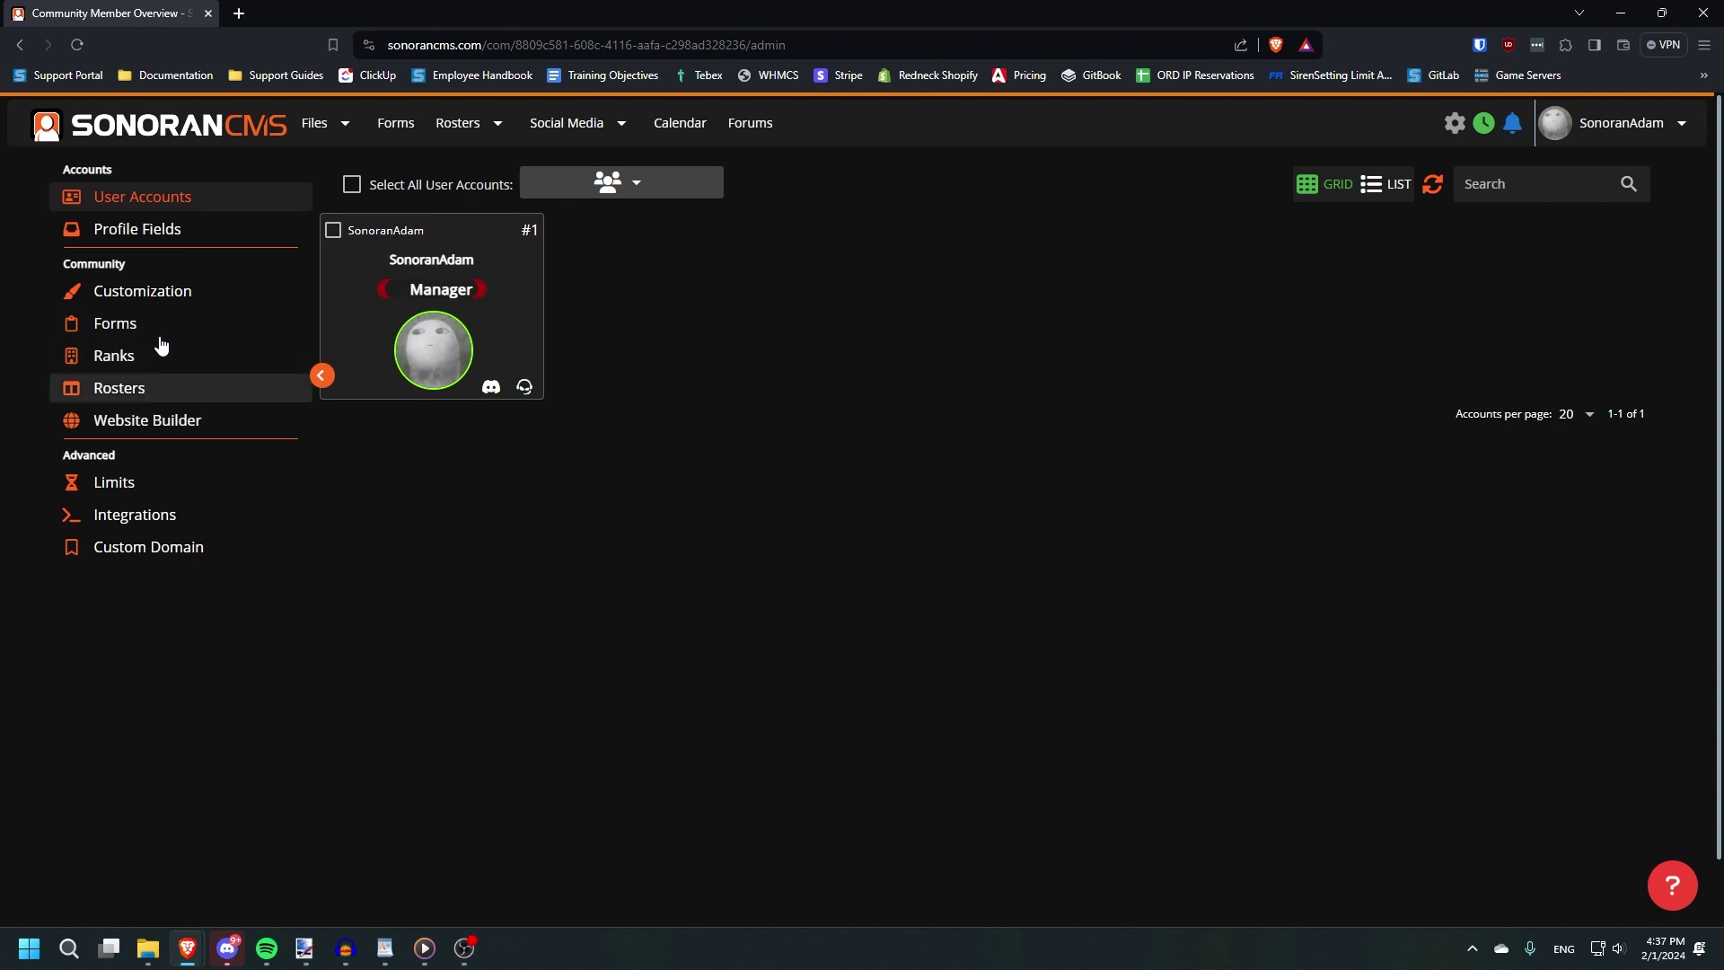
On MY NEW FORM!!'s submission board, drag the submission to Approved, then to Fun Stage!
{"action": "left_click", "coordinate": [160, 334]}
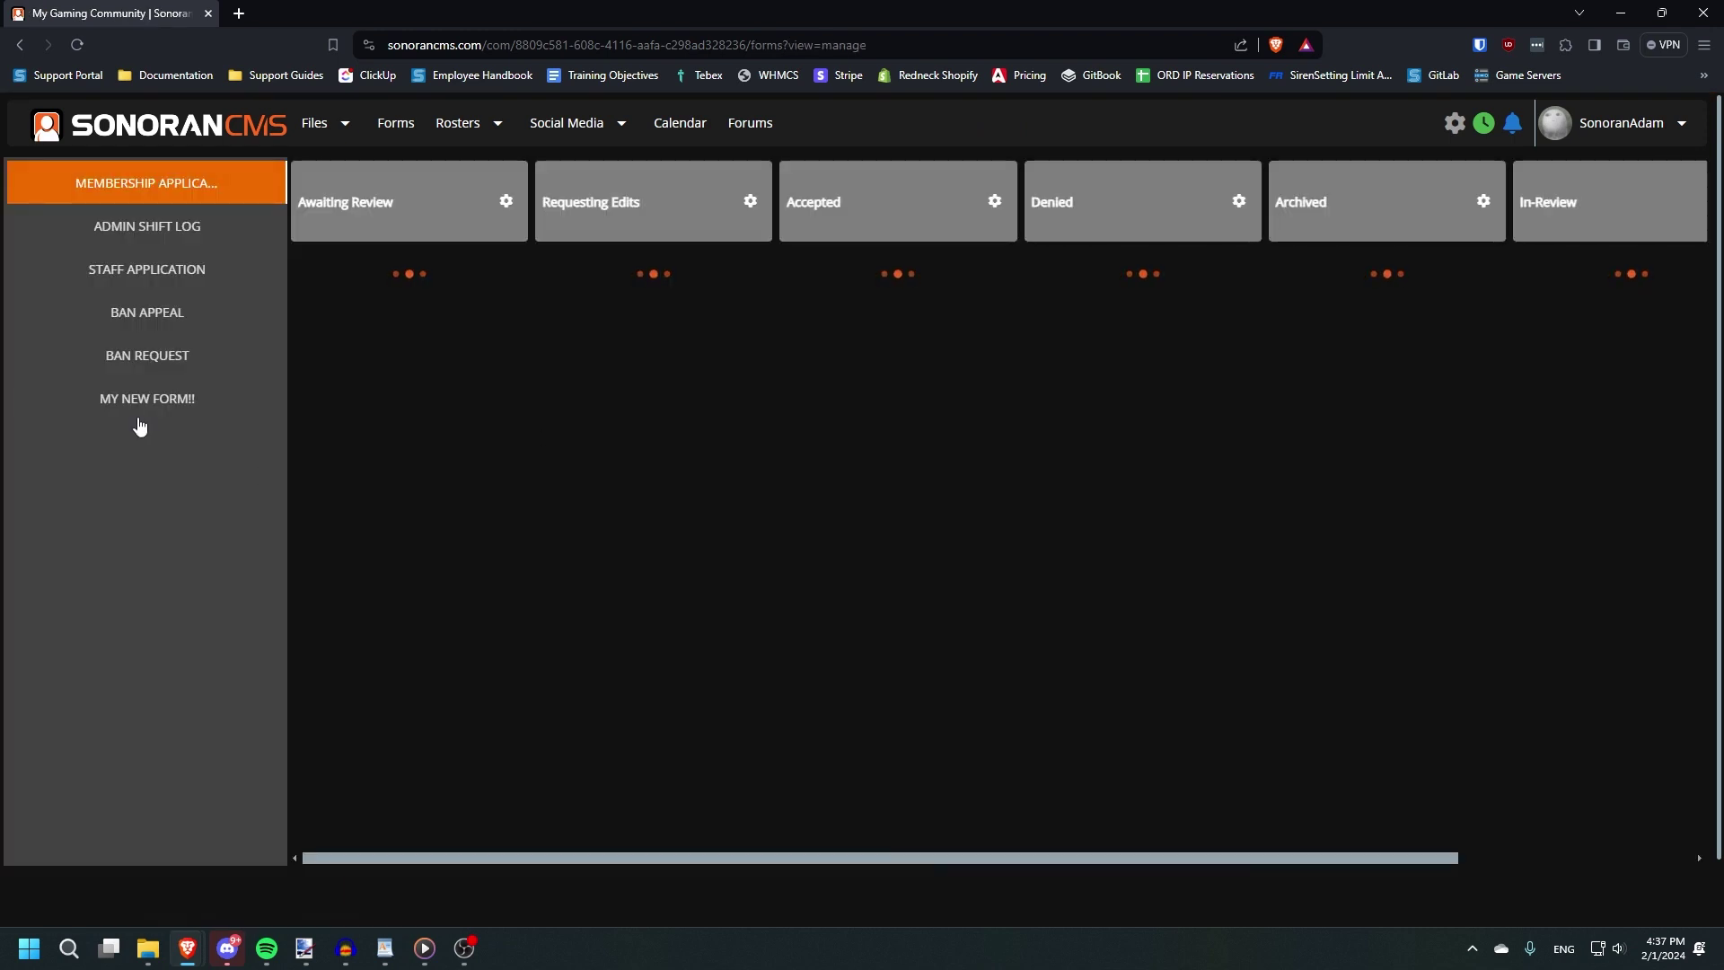
{"action": "left_click", "coordinate": [148, 411]}
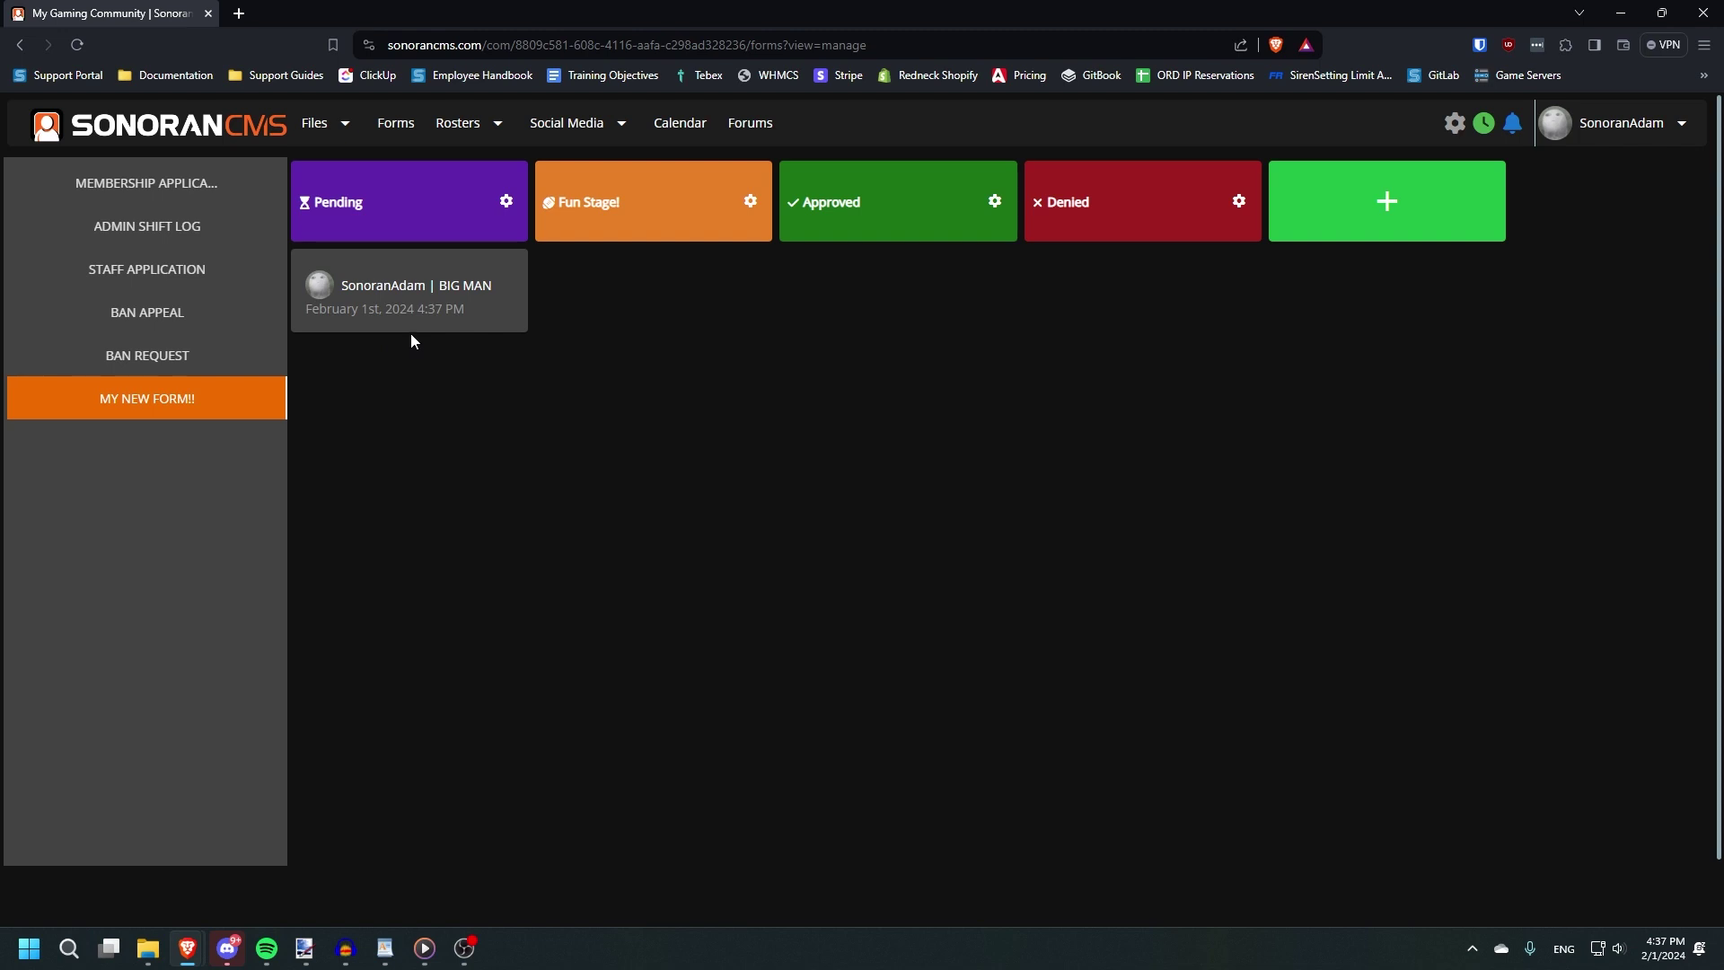
{"action": "left_click_drag", "start_coordinate": [386, 304], "coordinate": [850, 282]}
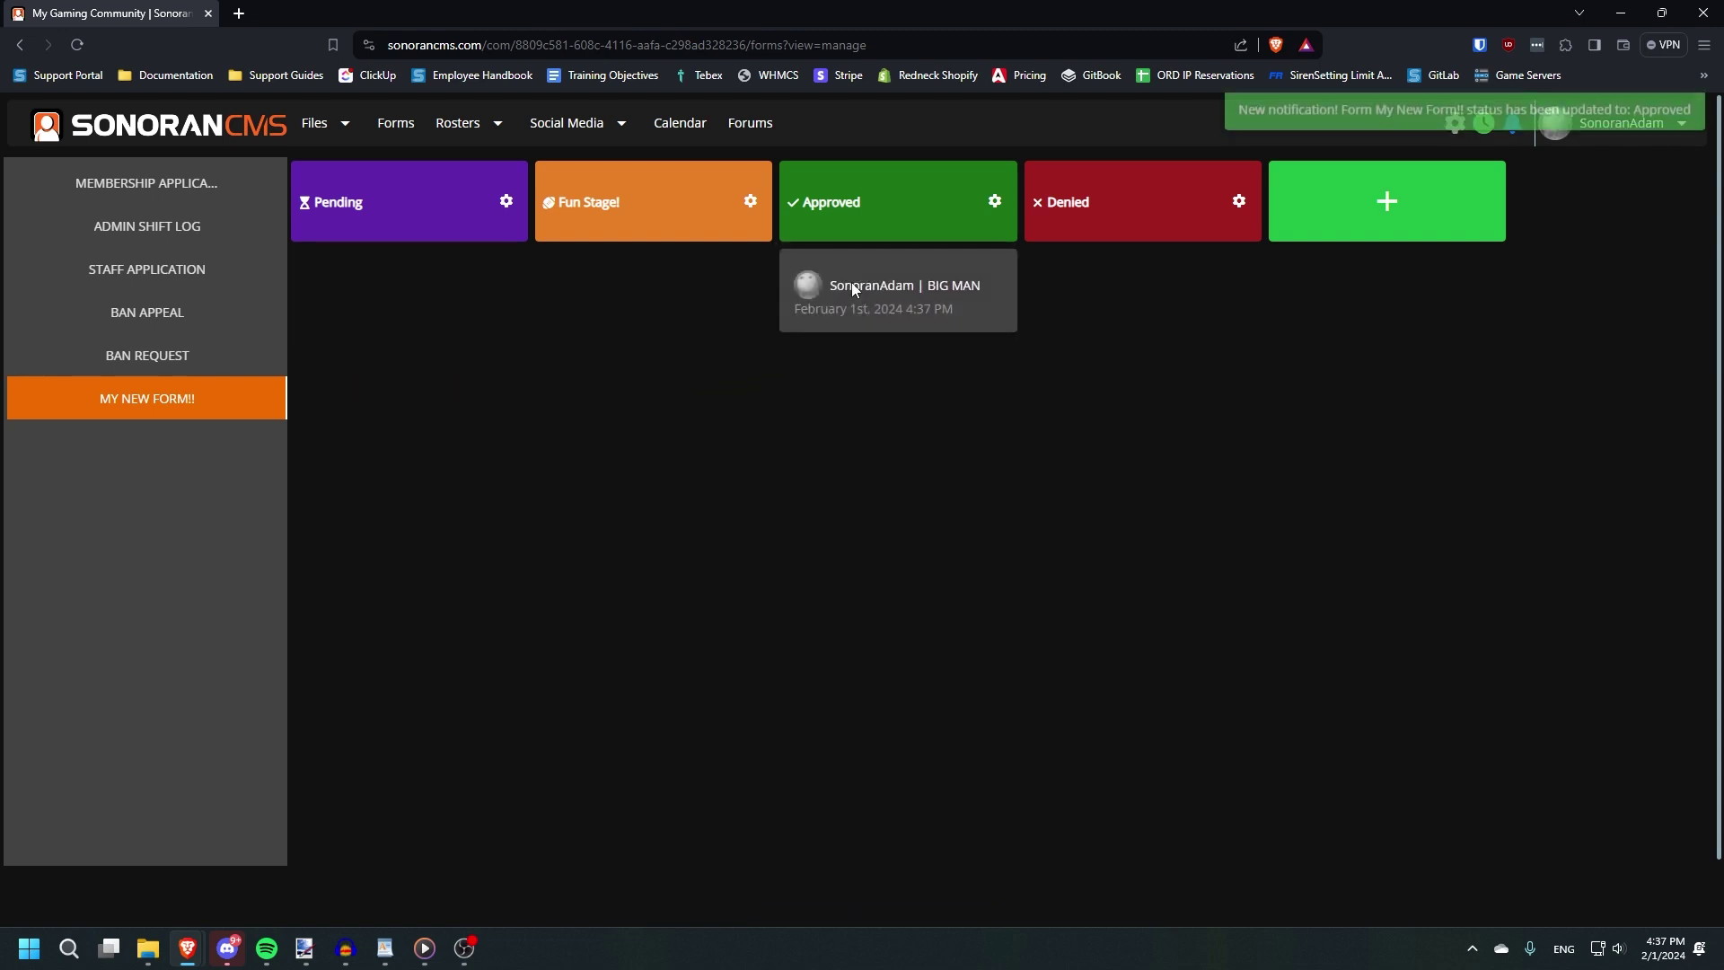
{"action": "left_click_drag", "start_coordinate": [864, 286], "coordinate": [620, 279]}
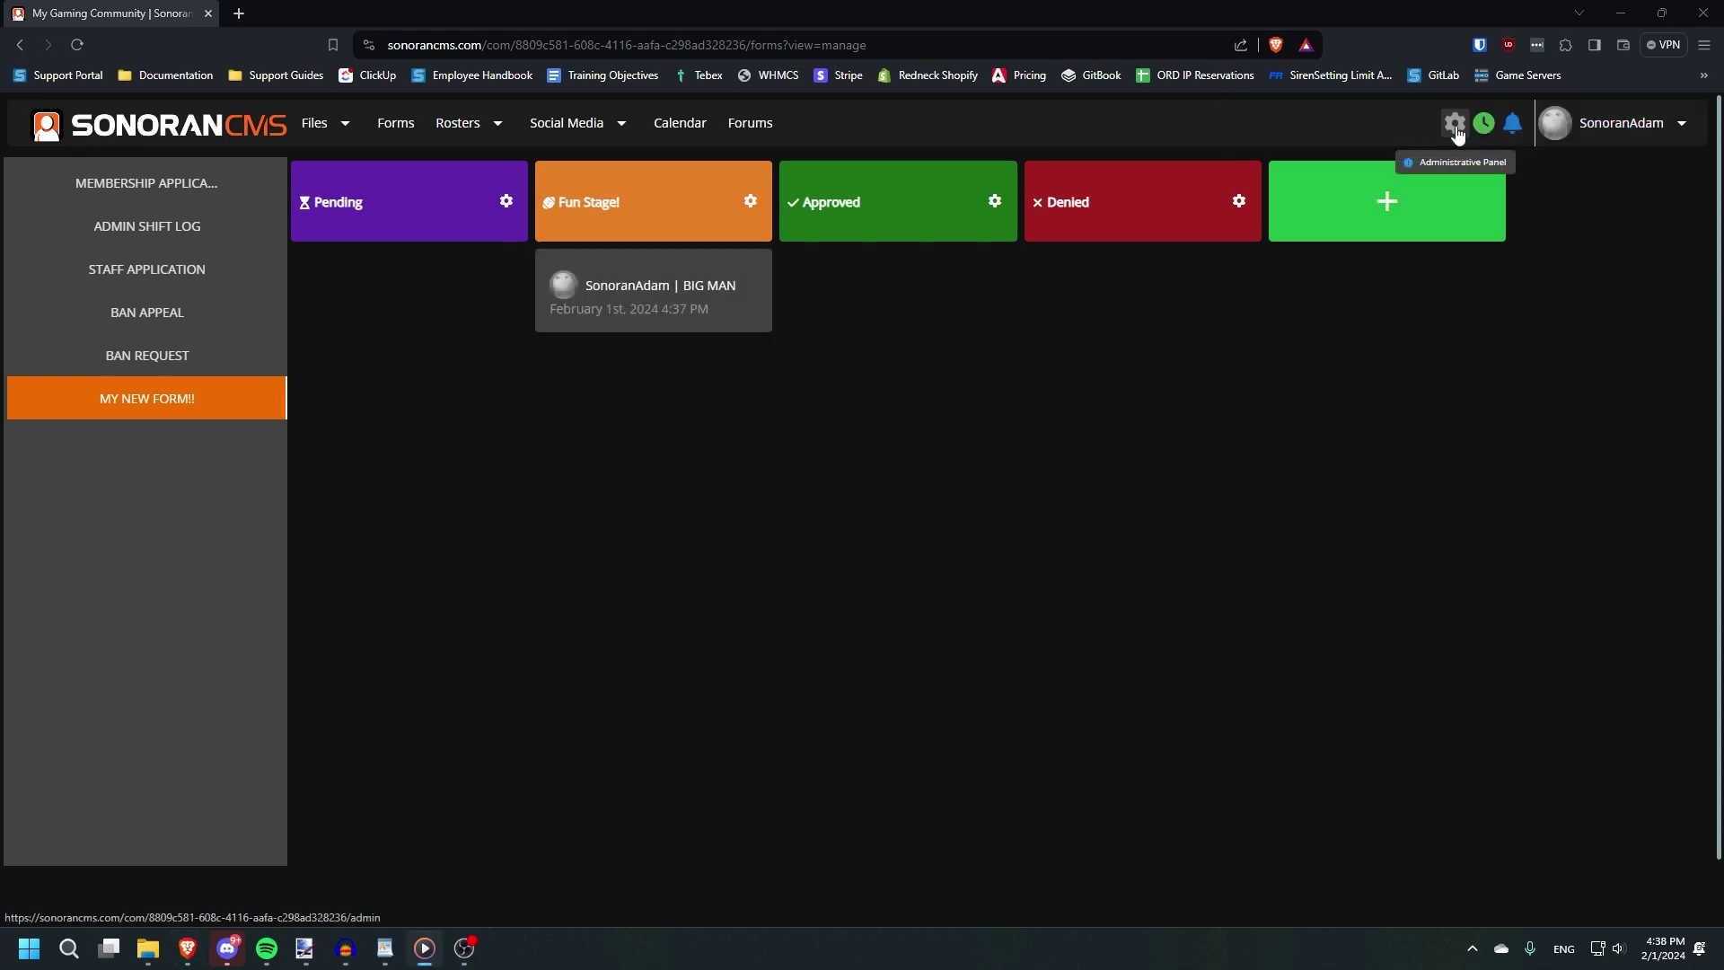
{"action": "left_click", "coordinate": [1455, 128]}
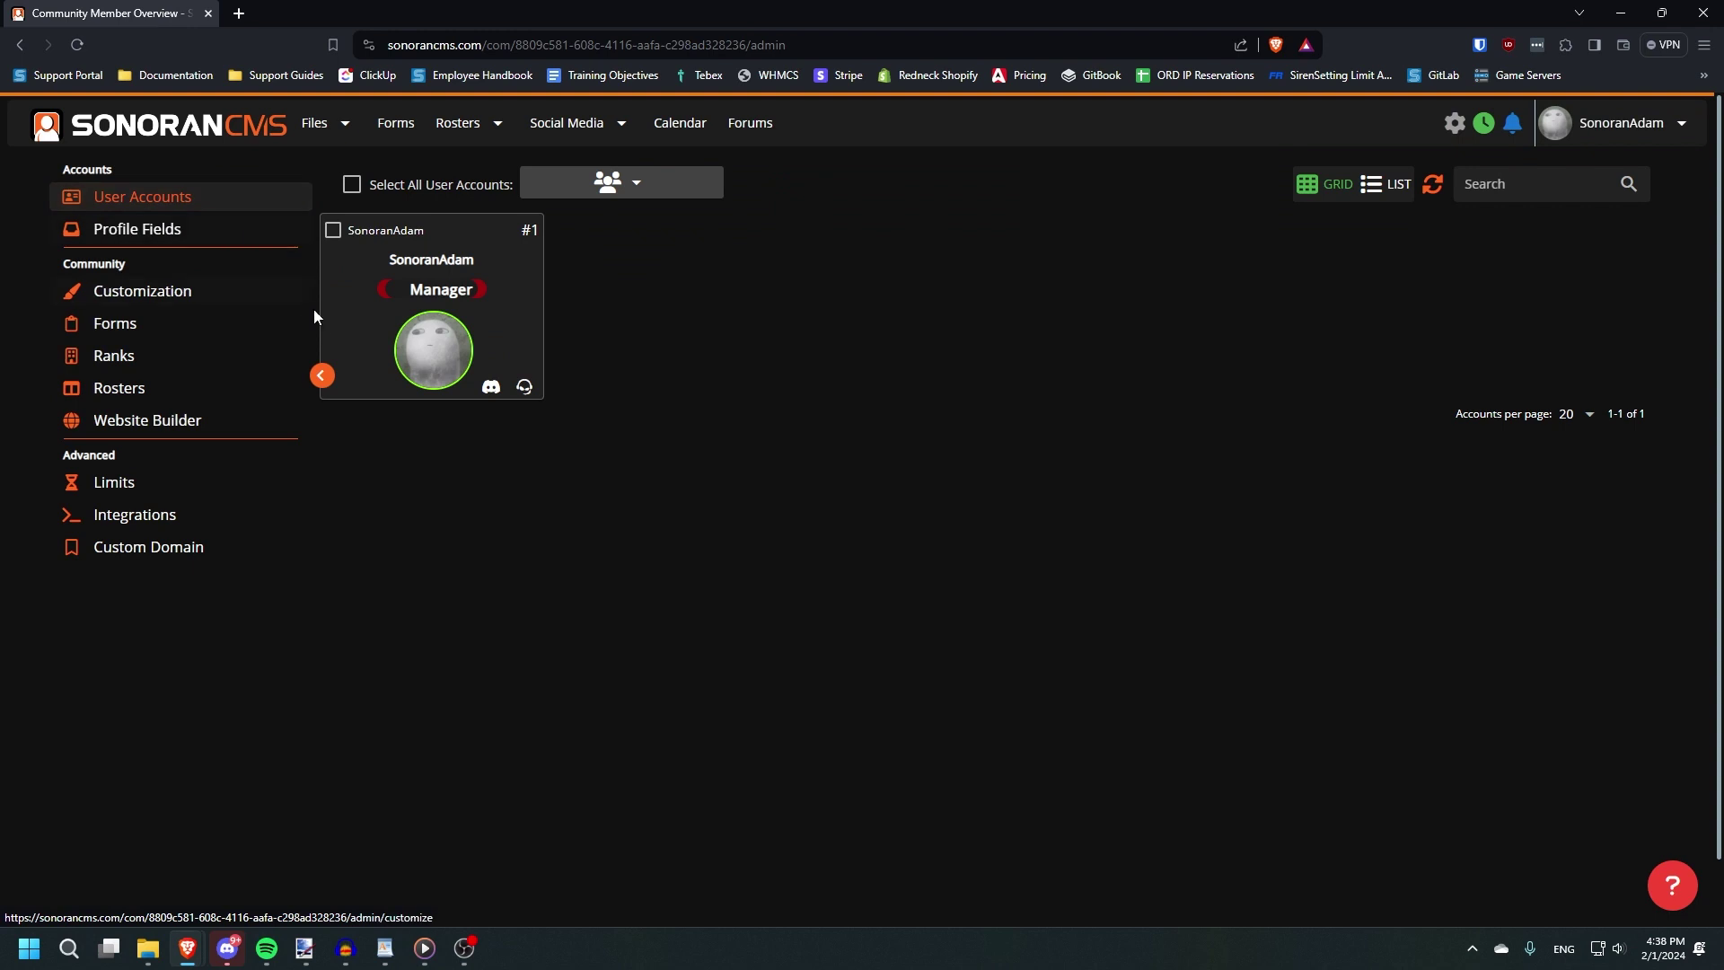
Confirm the submitter's account card lists both Admin and Manager ranks, then return to Forms.
{"action": "left_click", "coordinate": [341, 323]}
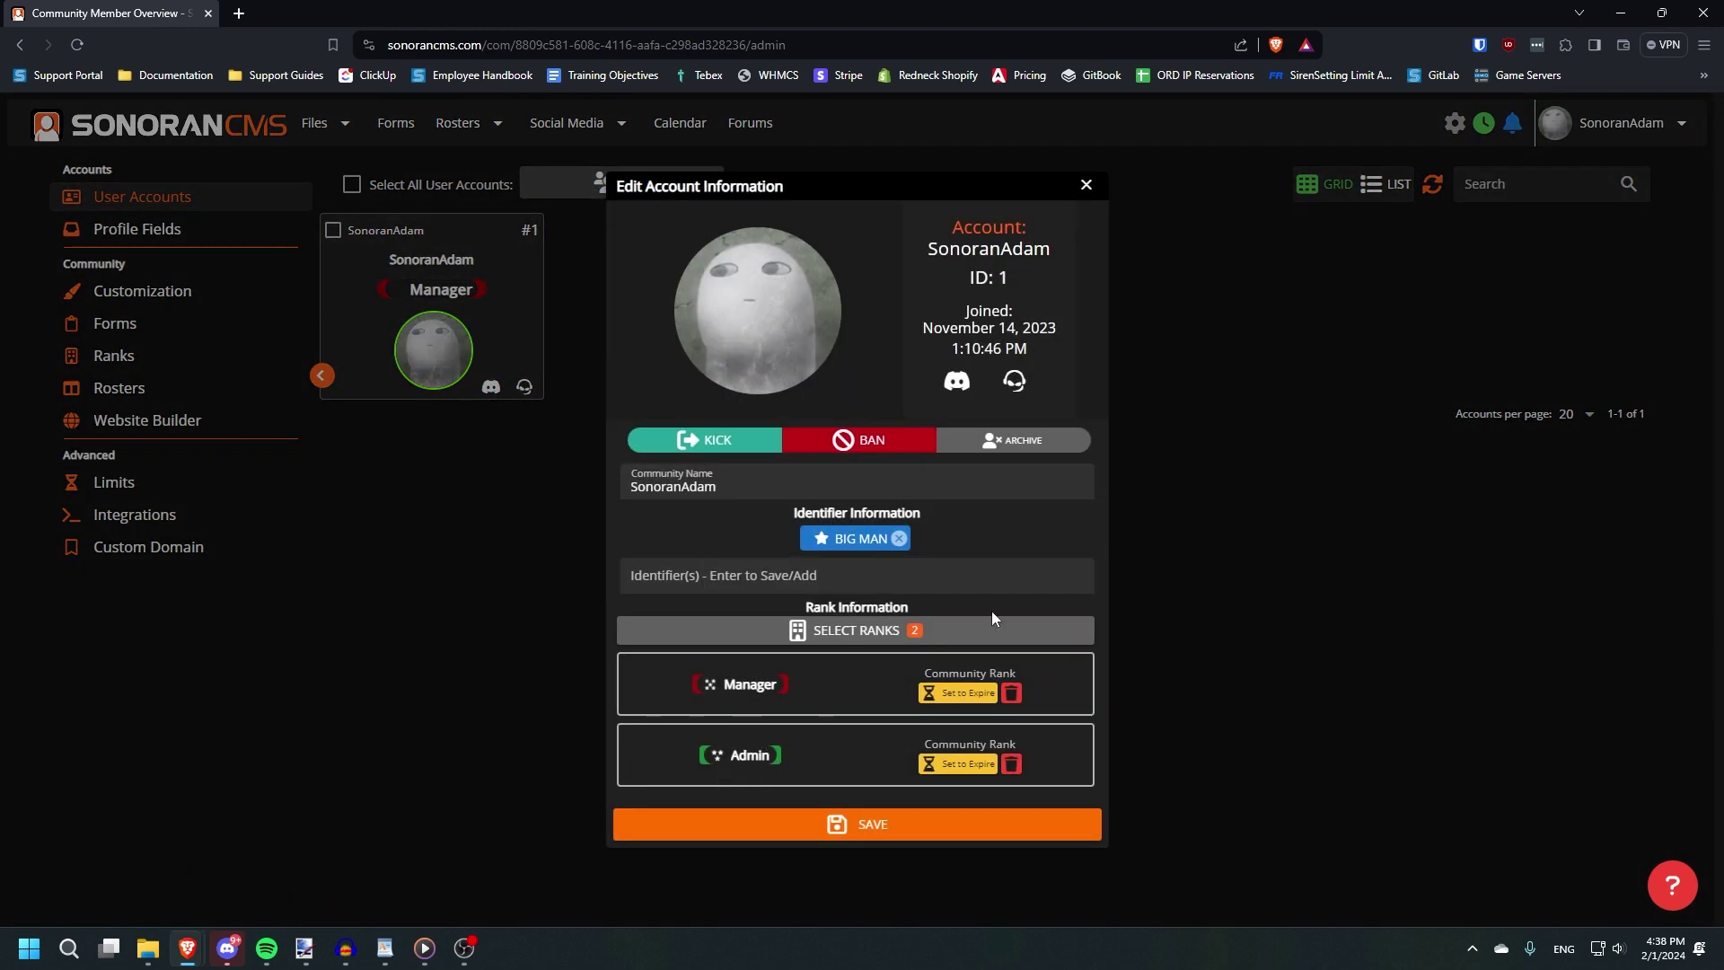
{"action": "left_click", "coordinate": [1114, 178]}
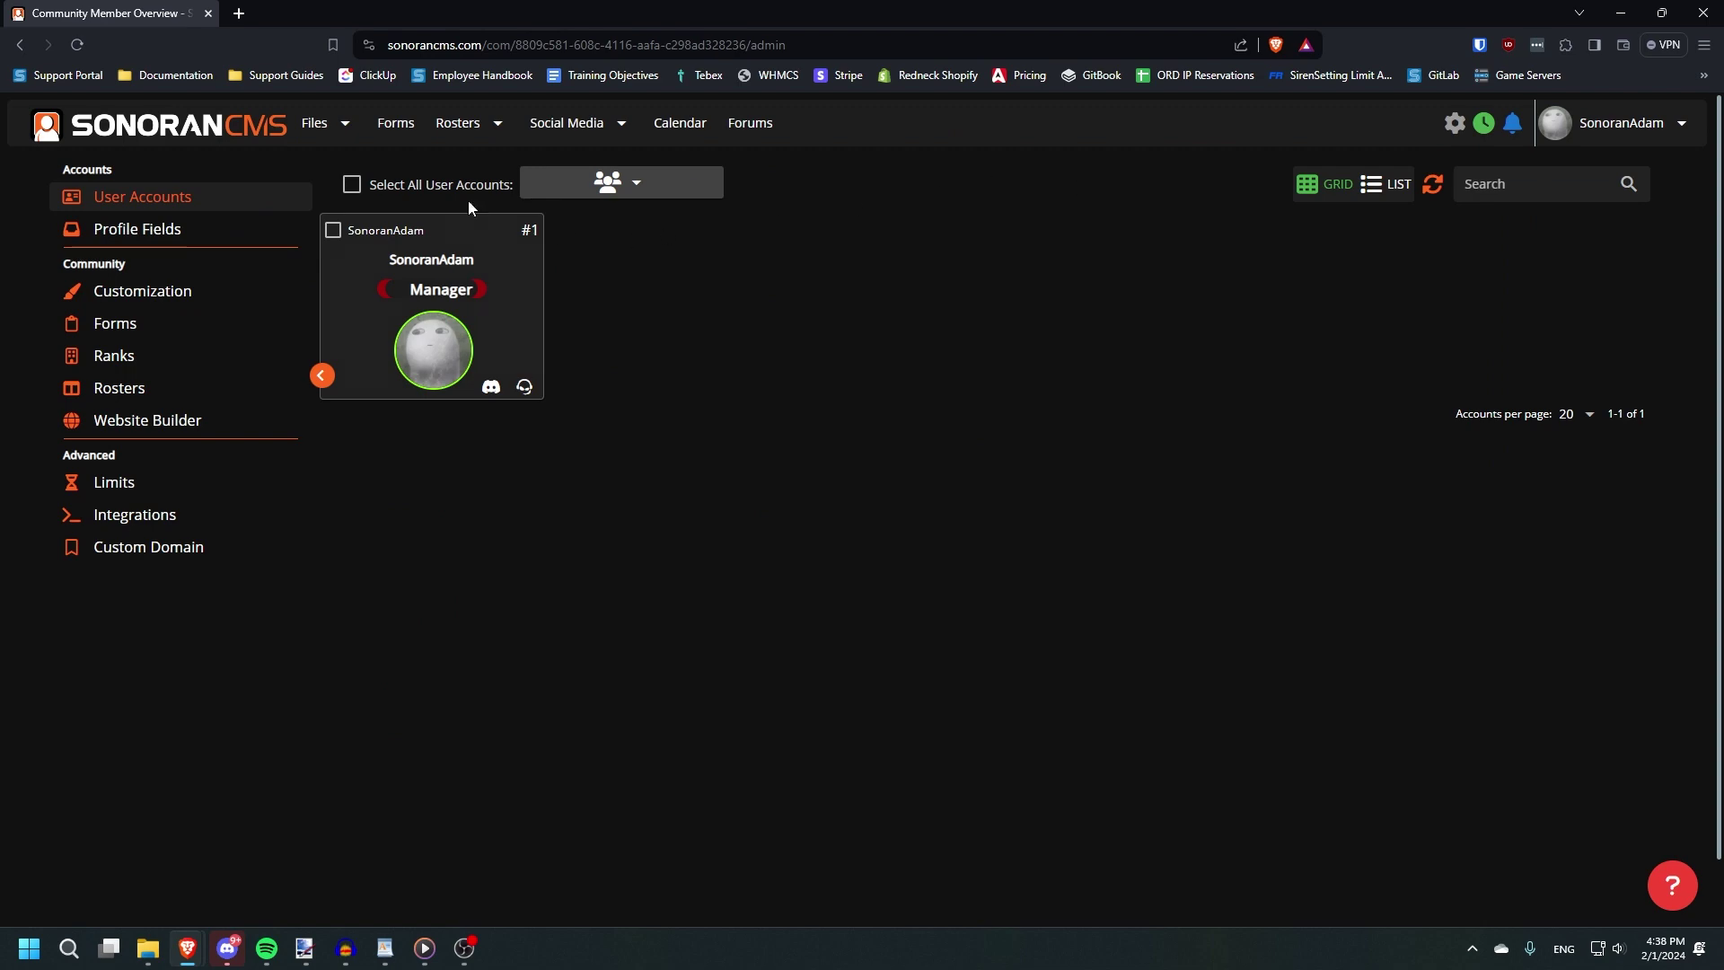
{"action": "left_click", "coordinate": [395, 123]}
{"action": "scroll", "coordinate": [523, 389], "scroll_direction": "down", "scroll_amount": 3}
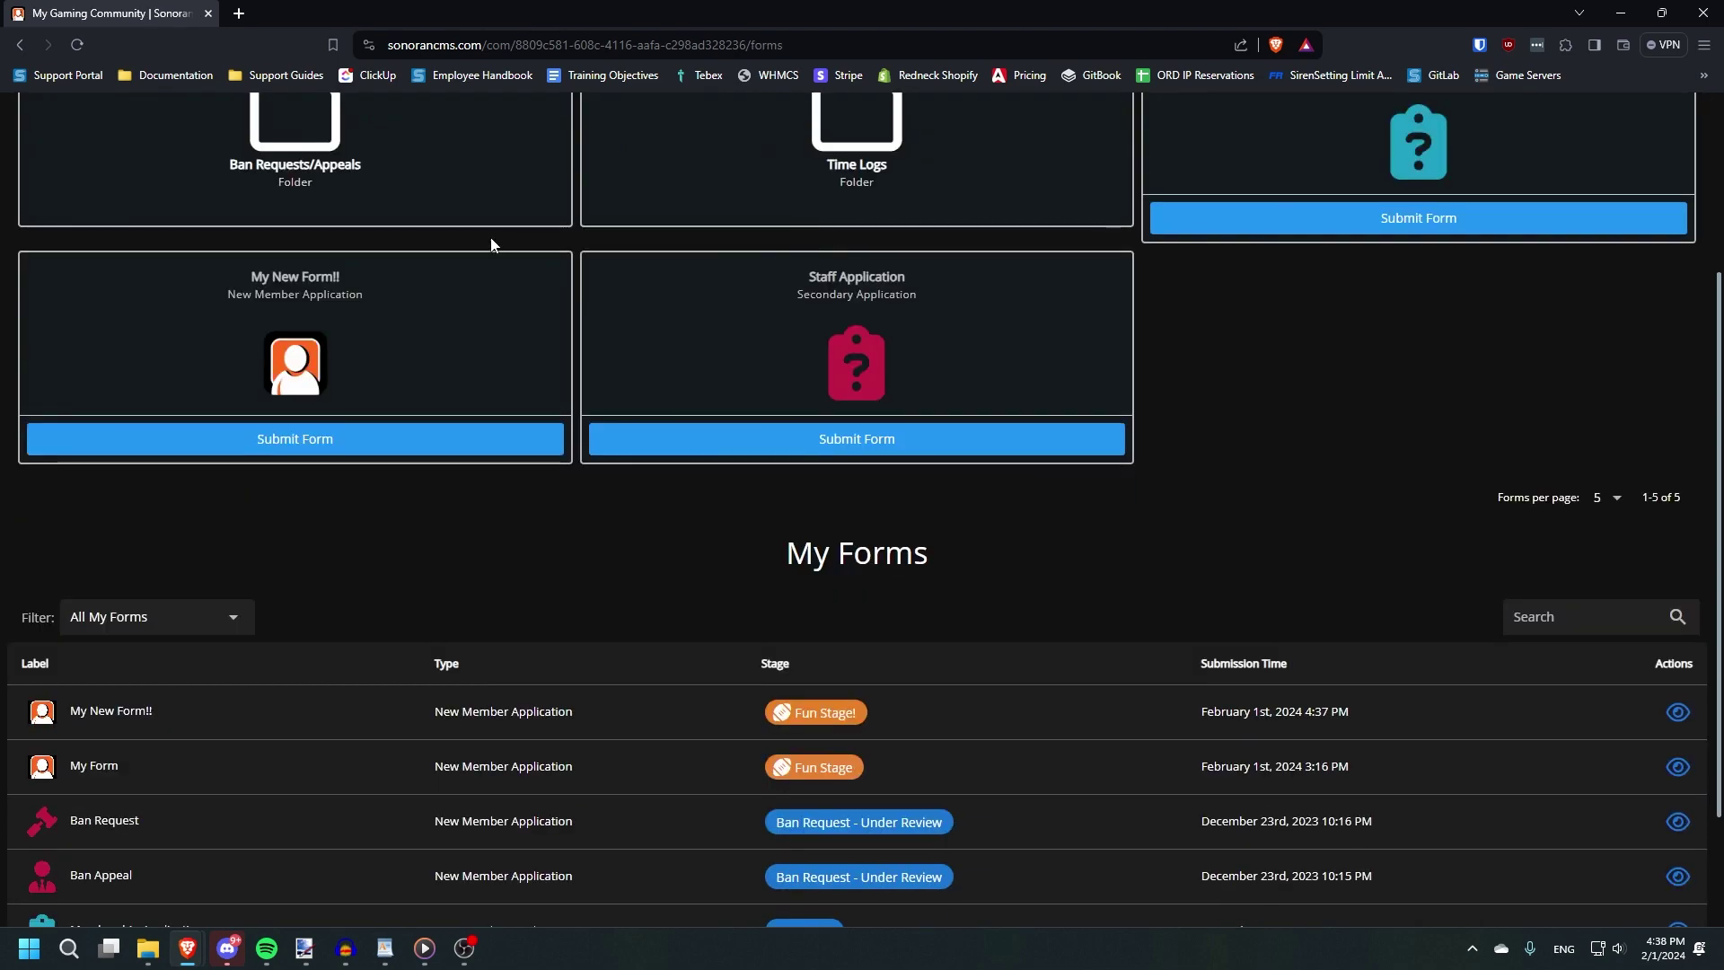
Post the reply 'hello' on the My New Form!! submission.
{"action": "scroll", "coordinate": [491, 244], "scroll_direction": "down", "scroll_amount": 2}
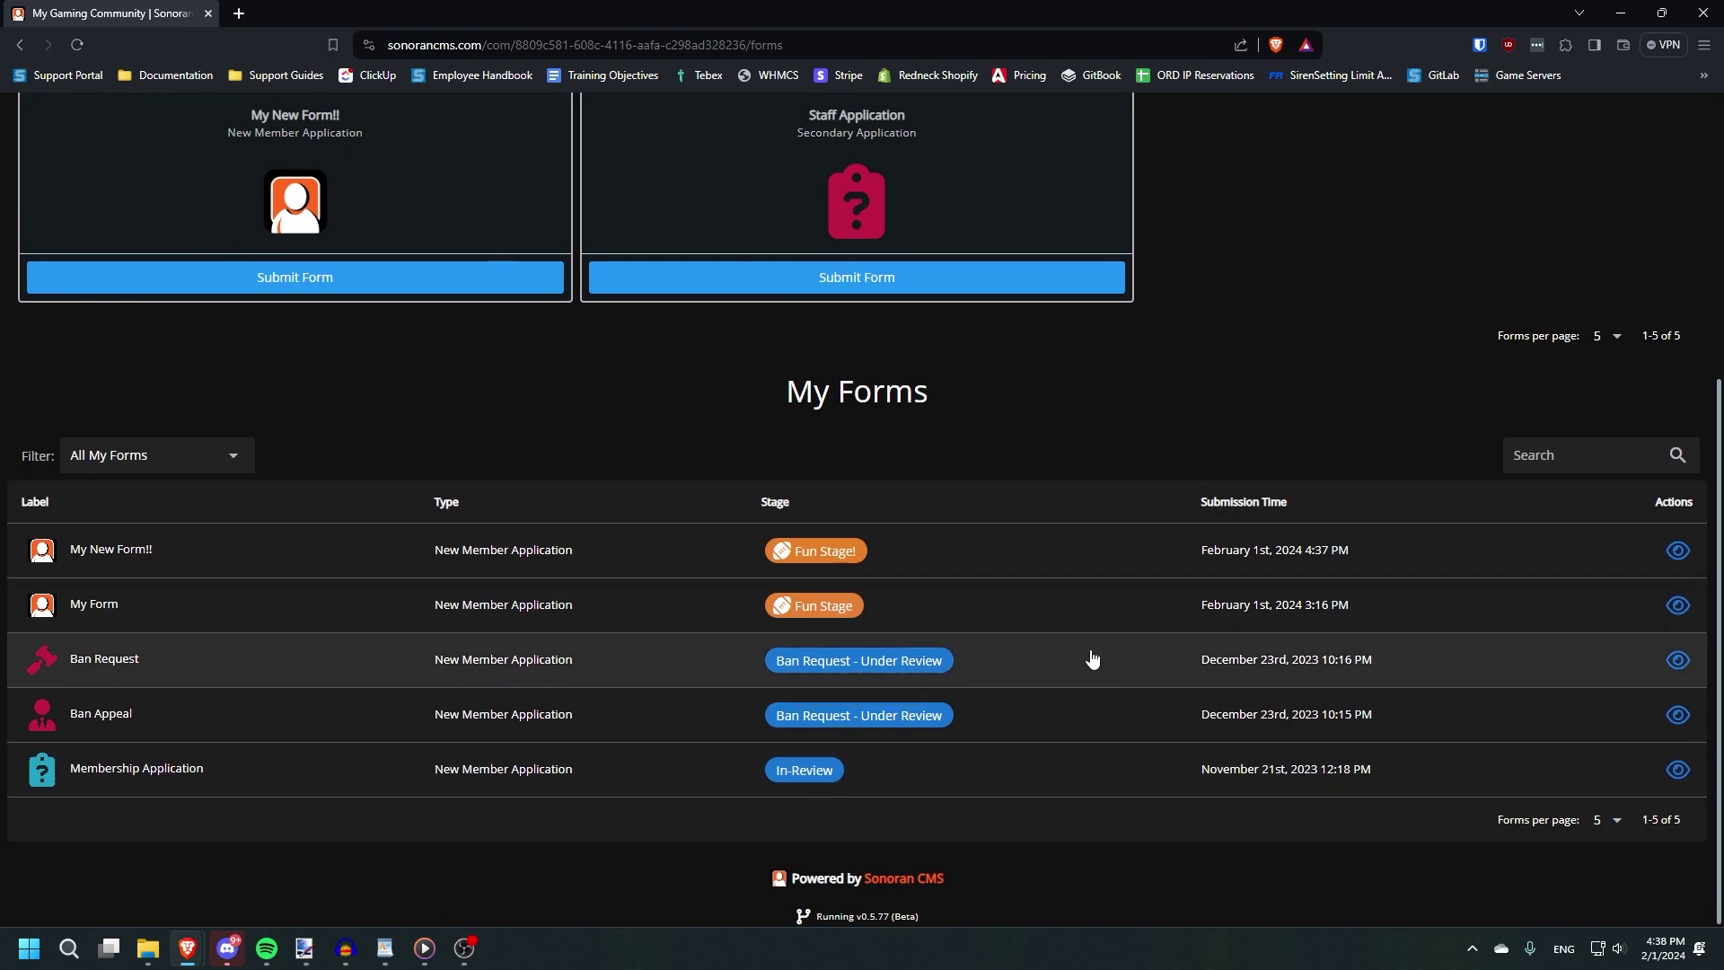
{"action": "left_click", "coordinate": [1035, 550]}
{"action": "left_click", "coordinate": [1322, 837]}
{"action": "type", "text": "hello"}
{"action": "key", "text": "Return"}
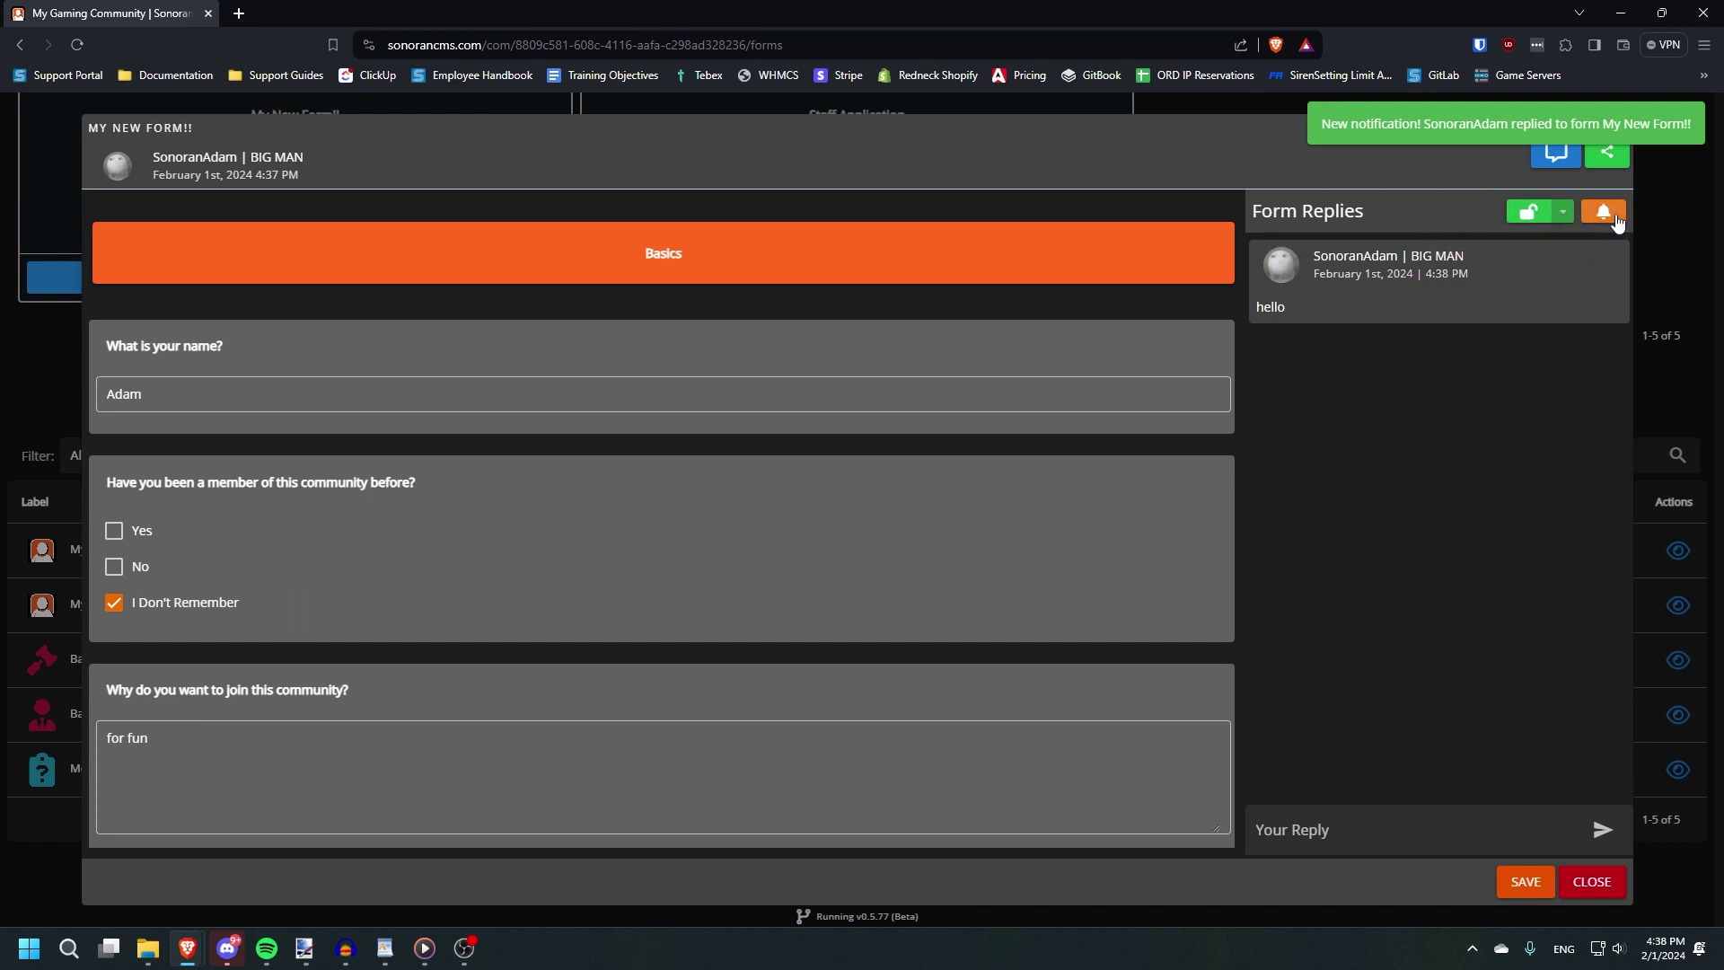
Hide and reshow the form replies, then close the submission.
{"action": "left_click", "coordinate": [1556, 154]}
{"action": "left_click", "coordinate": [1558, 157]}
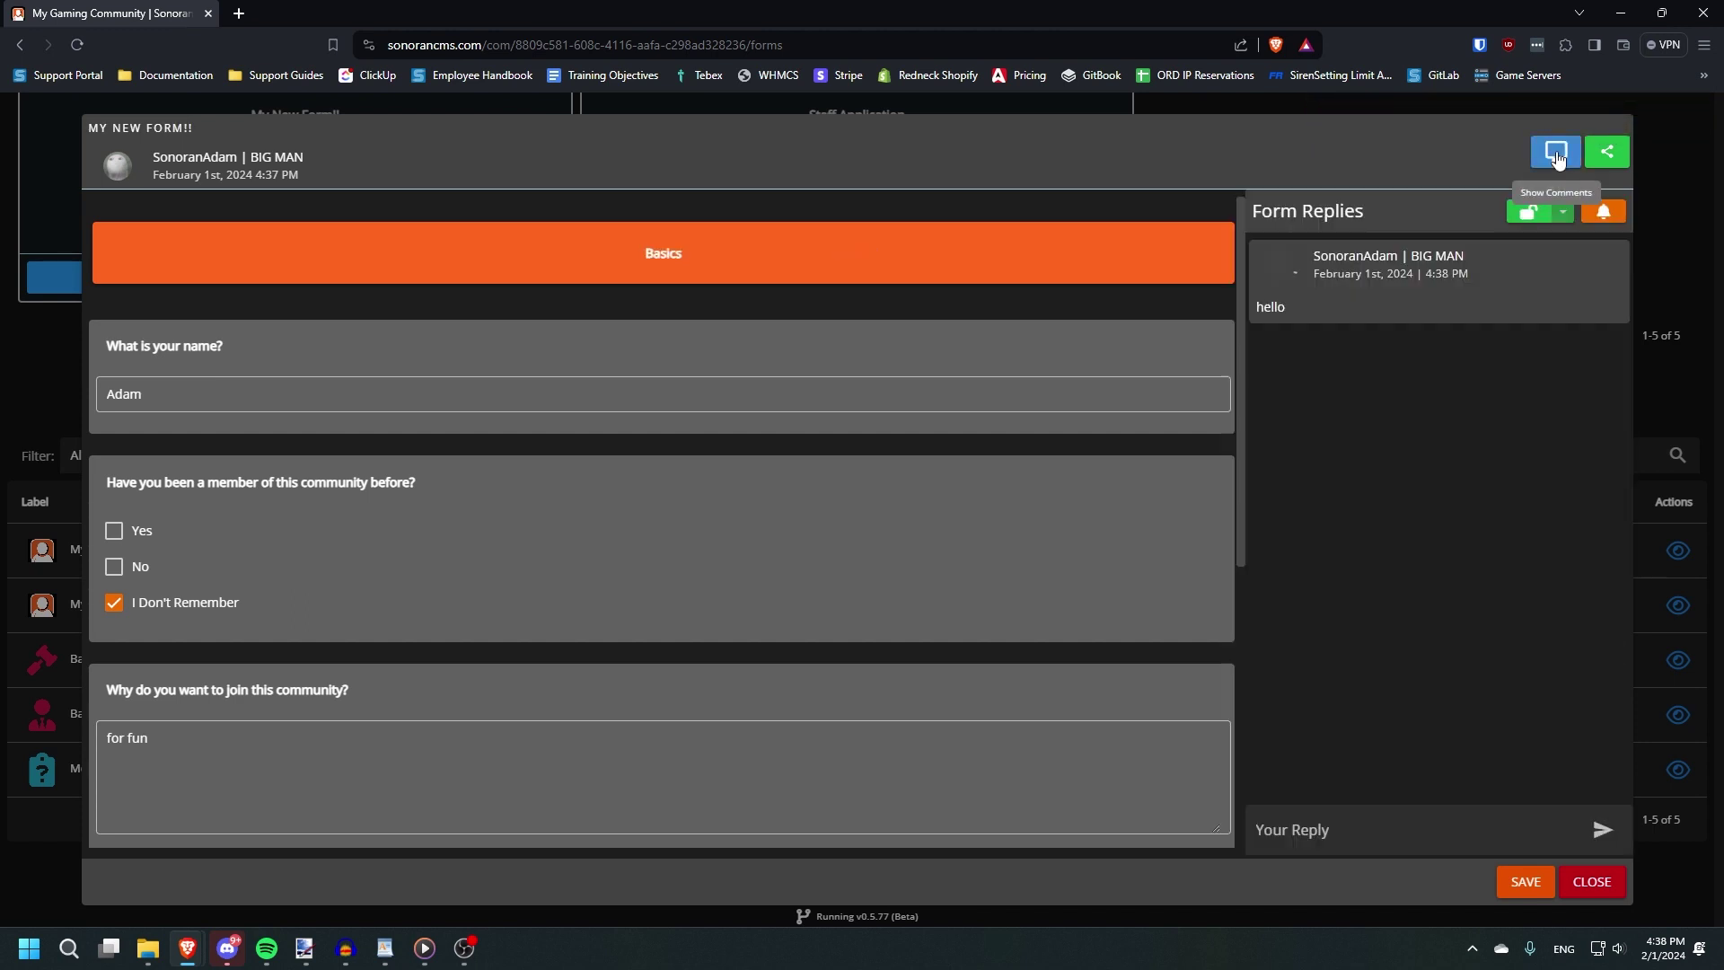
{"action": "left_click", "coordinate": [1661, 282]}
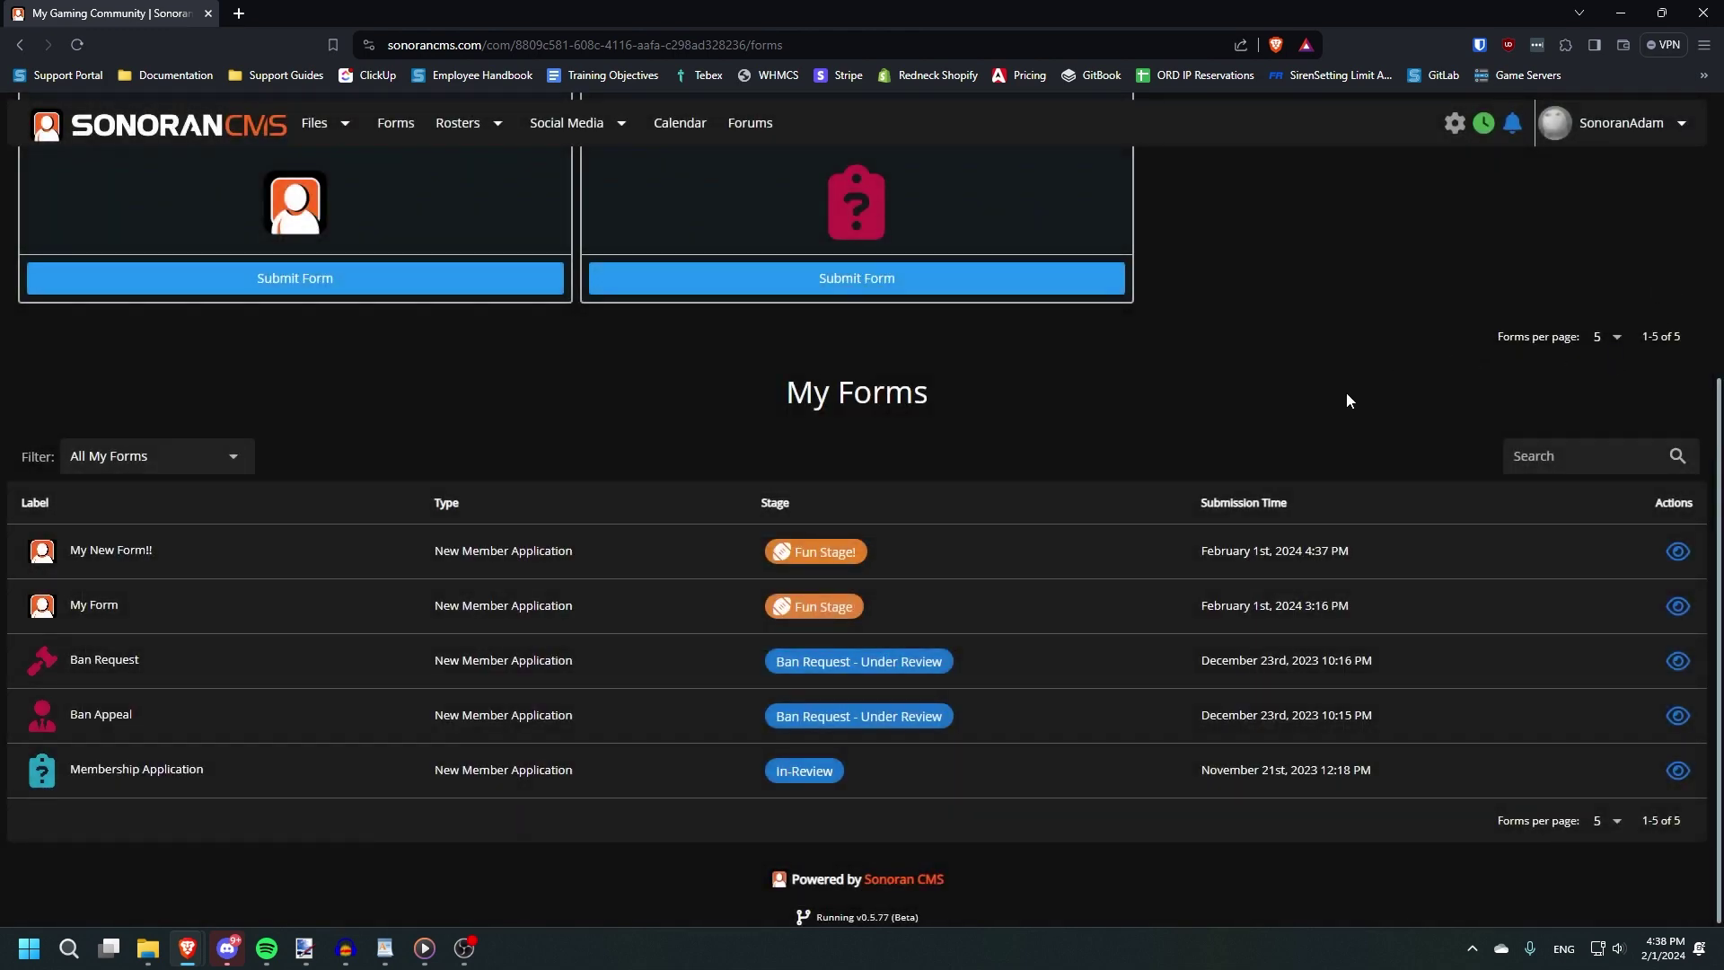
{"action": "scroll", "coordinate": [1313, 462], "scroll_direction": "up", "scroll_amount": 5}
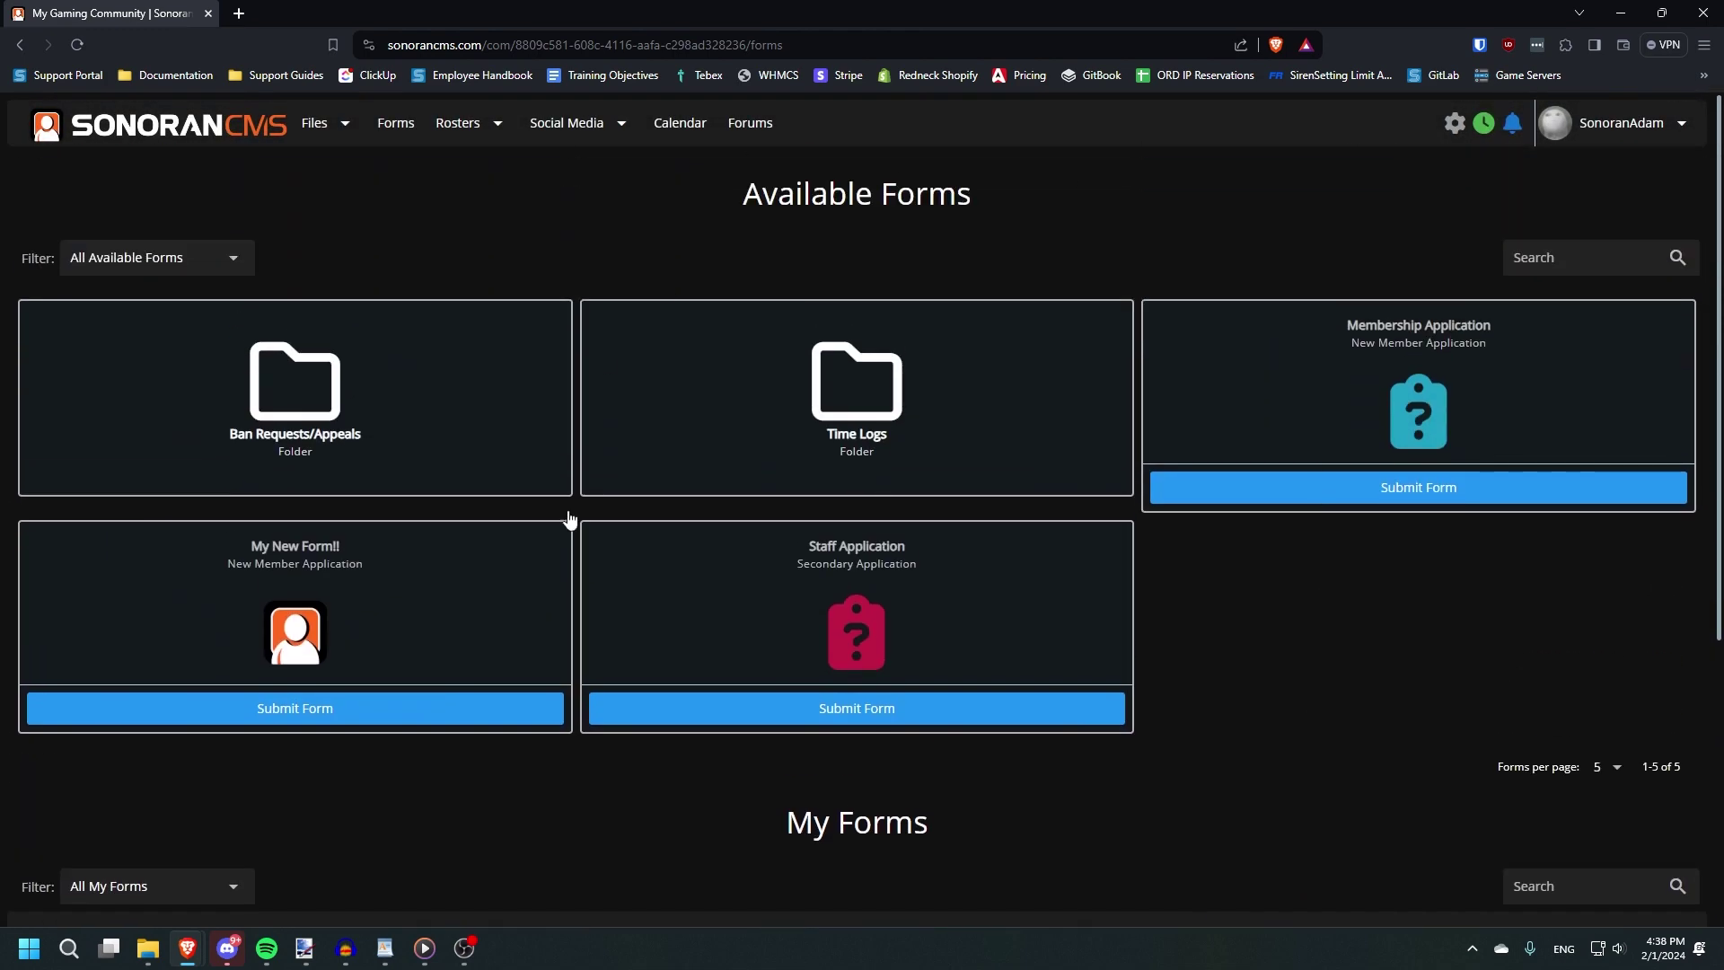